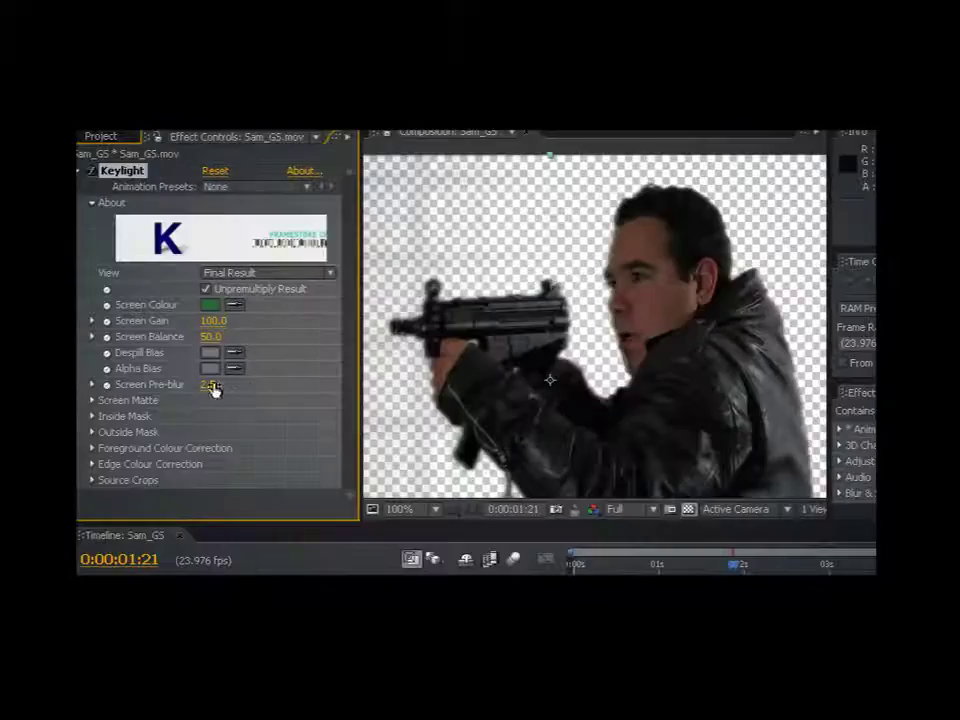
- Retime the reflection shot, strengthen the explosion glow, and blend the orange light layer with Overlay
scroll(536, 326, down, 3)
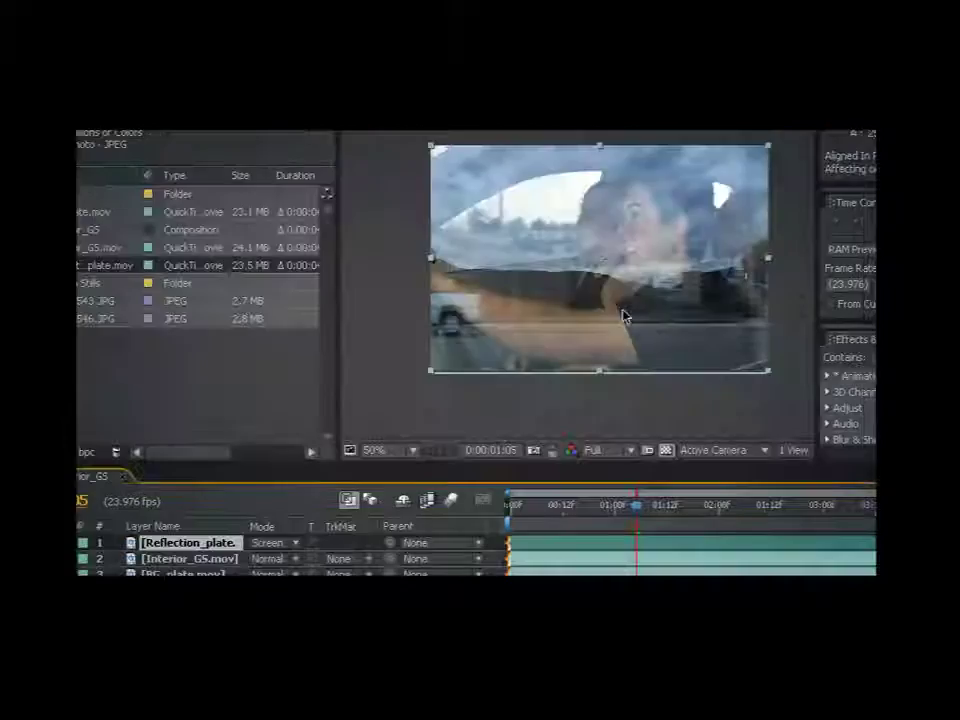
drag(645, 510, 563, 506)
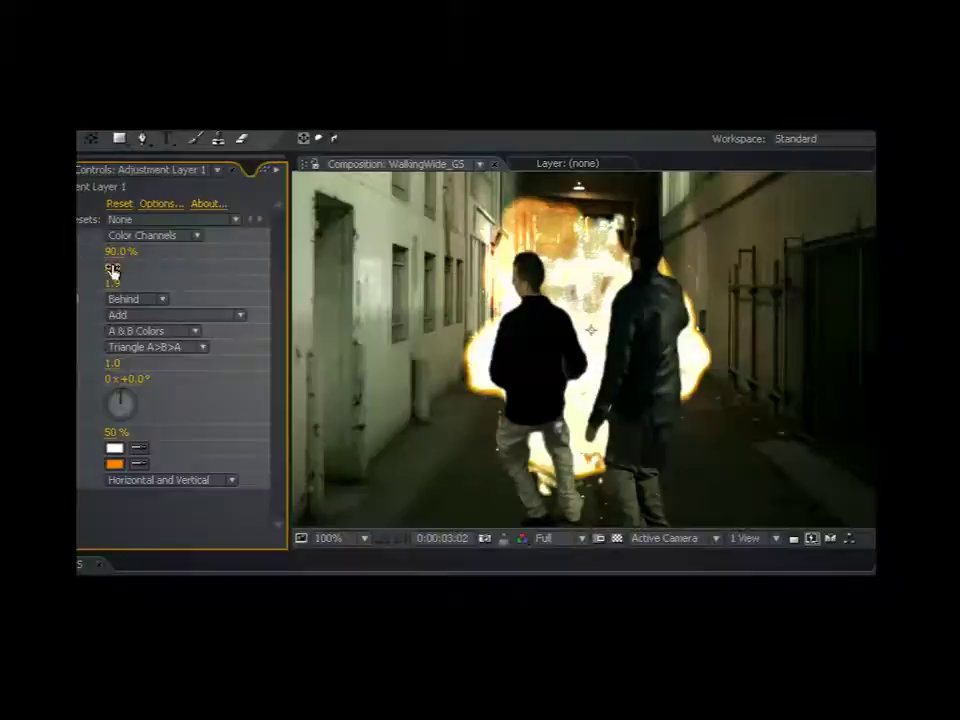
mouse_move(111, 271)
mouse_down()
mouse_move(140, 266)
mouse_move(100, 267)
mouse_move(600, 410)
mouse_up()
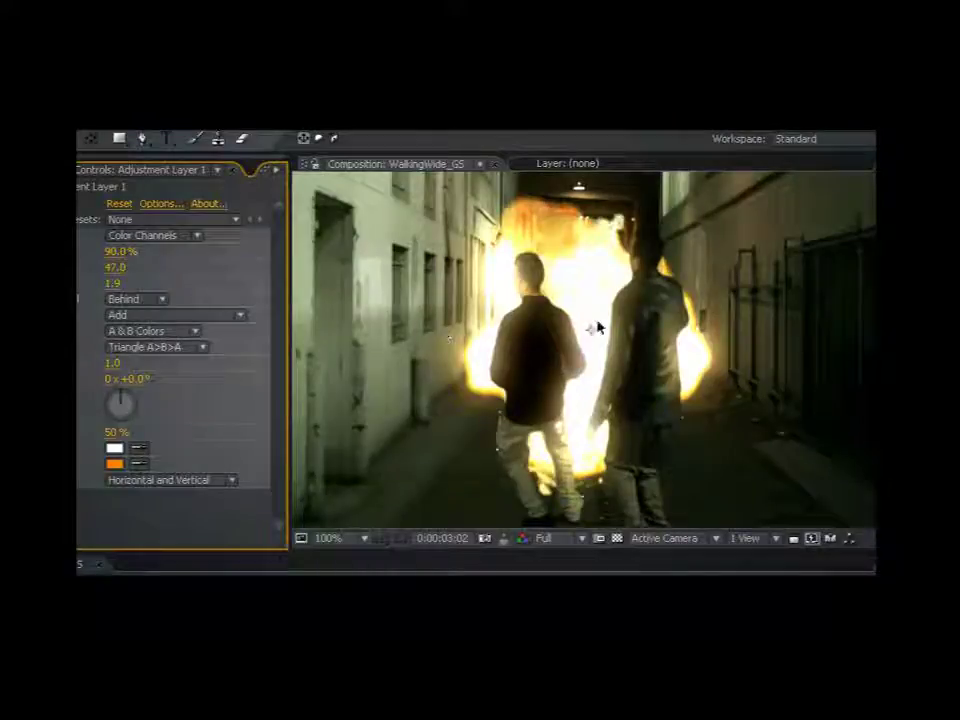
mouse_move(115, 267)
mouse_down()
mouse_move(133, 266)
mouse_move(118, 297)
mouse_move(120, 284)
mouse_up()
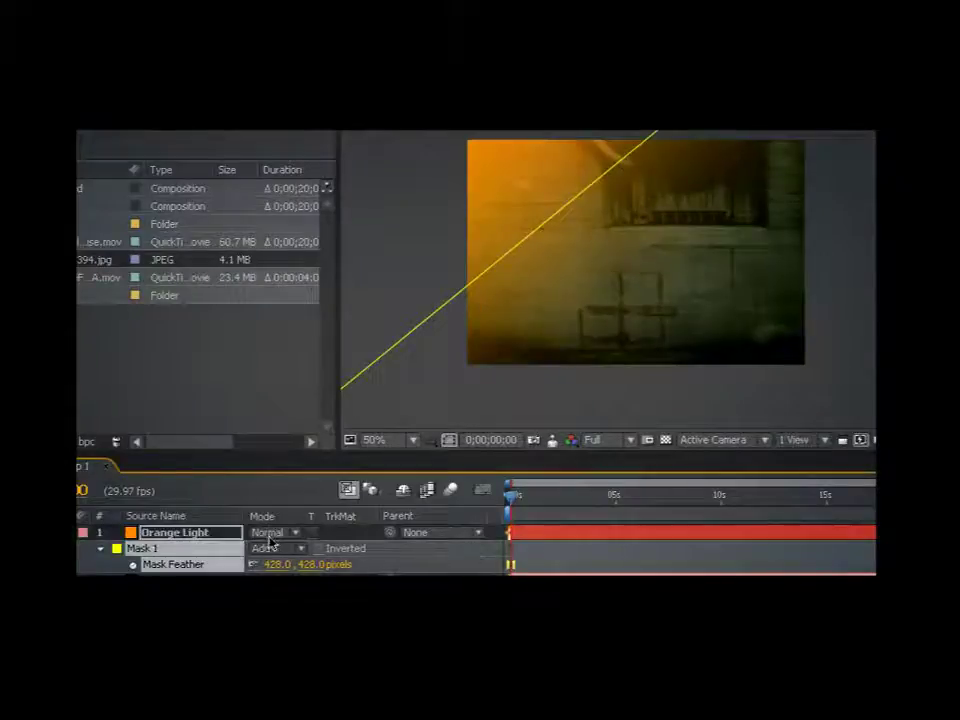
click(268, 534)
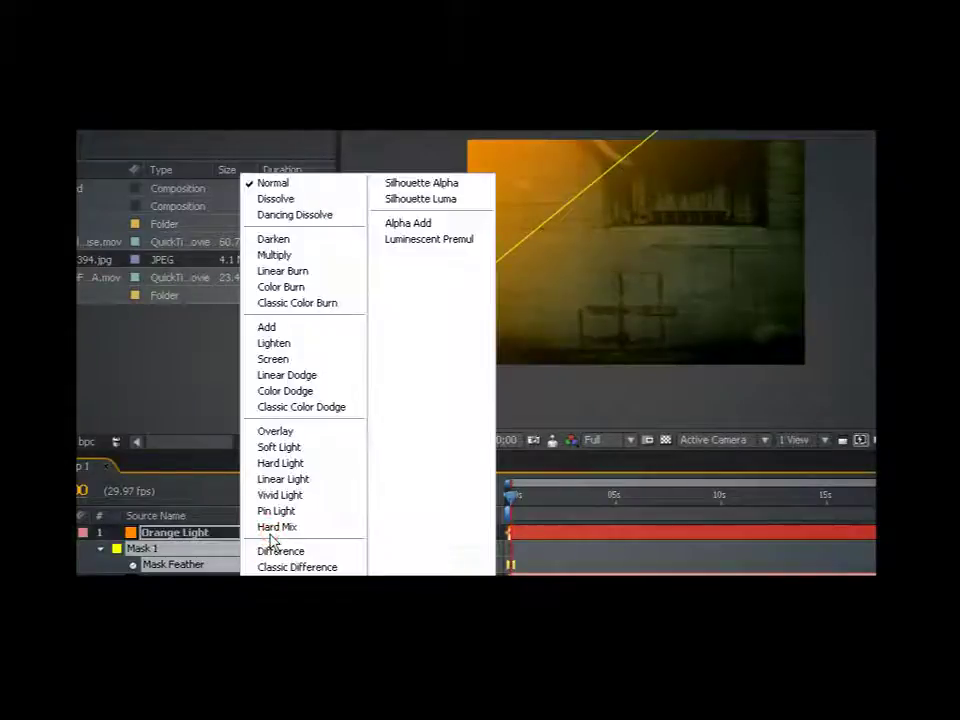
click(312, 433)
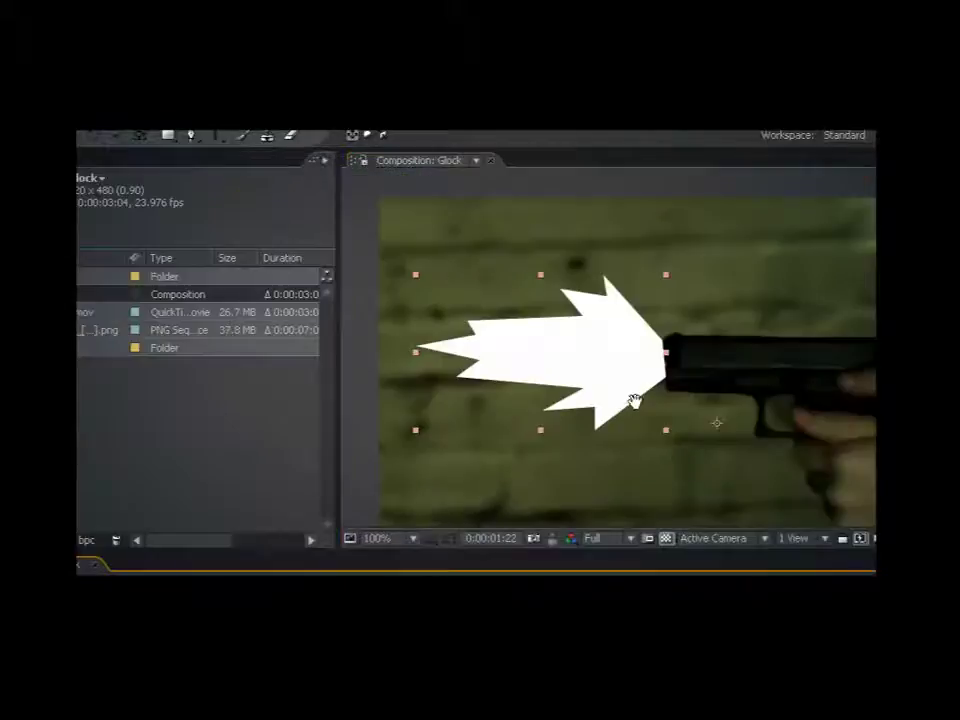
- Reframe the muzzle flash shot and pin the white solid onto the tracked 411 sign
scroll(633, 400, down, 2)
drag(660, 429, 606, 401)
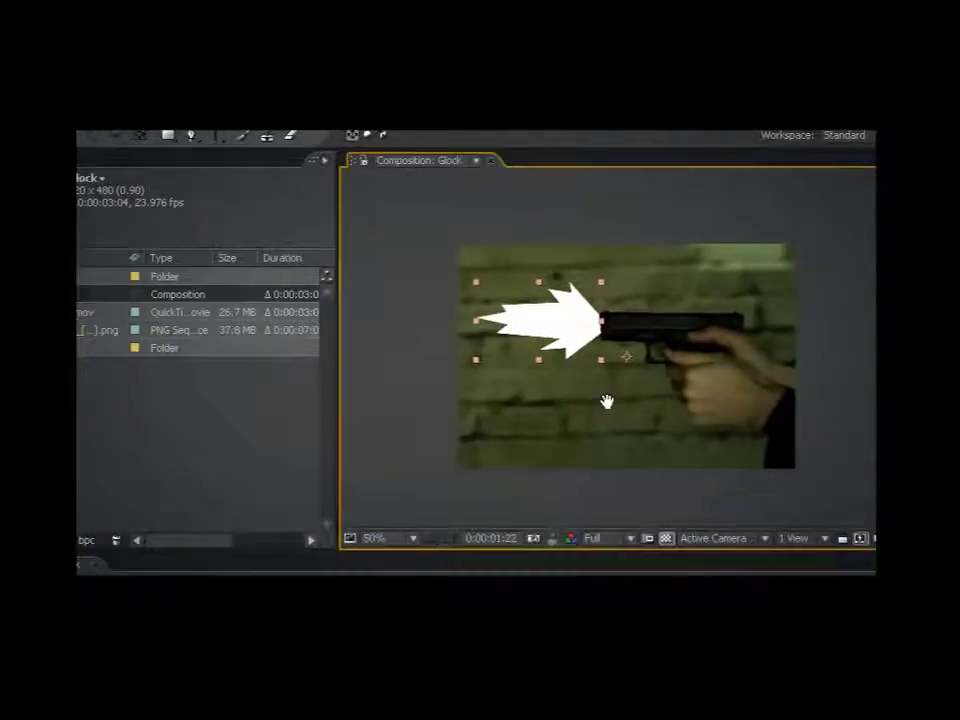
scroll(606, 406, up, 2)
drag(553, 369, 631, 378)
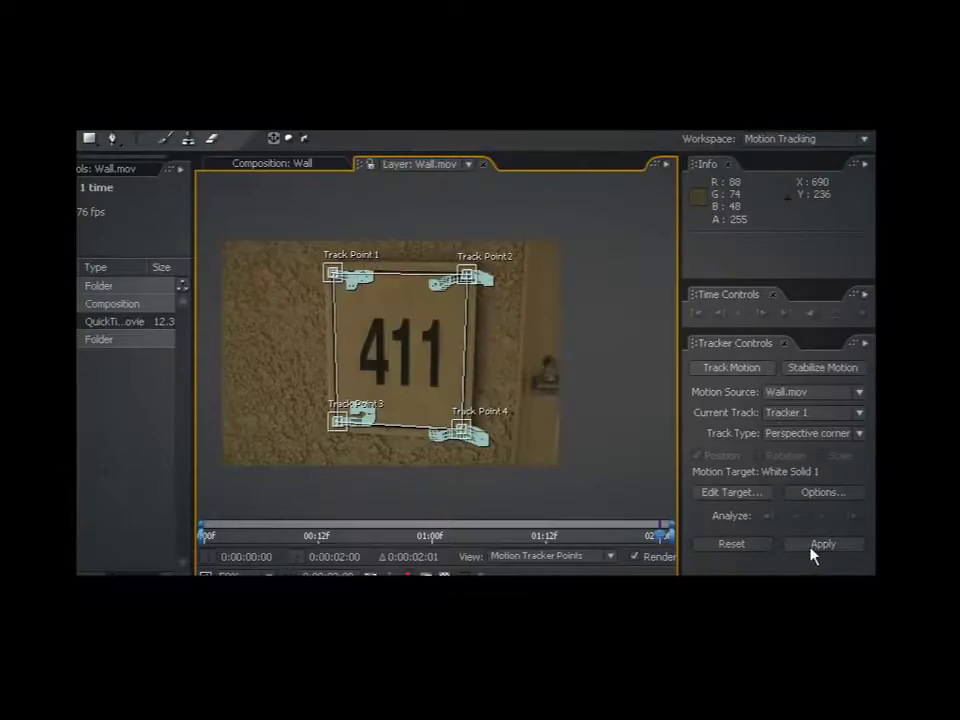
click(812, 553)
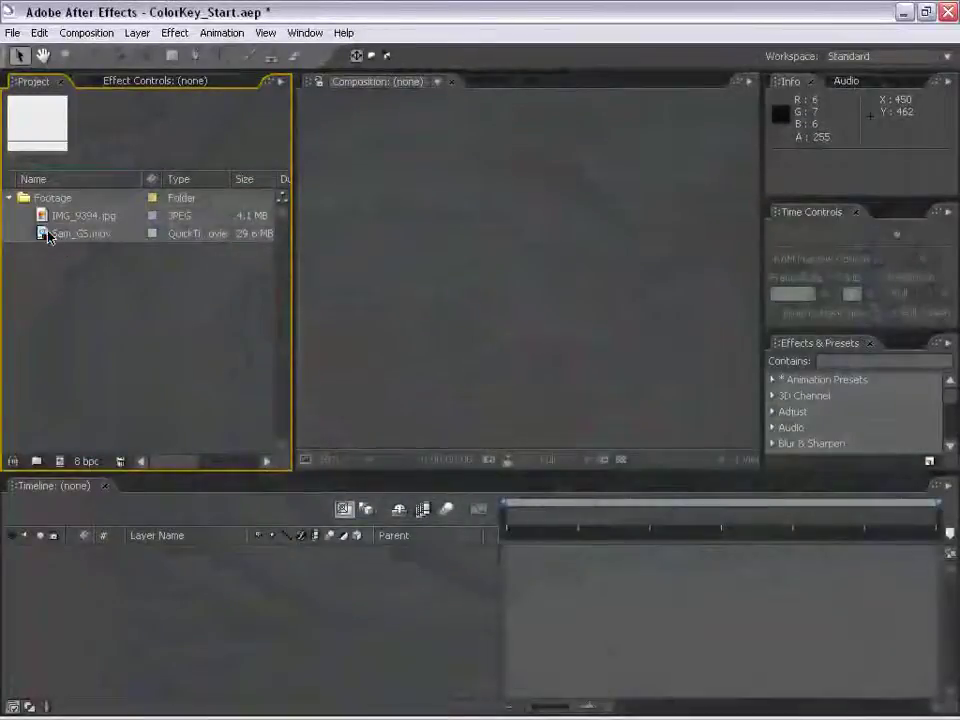
double_click(47, 235)
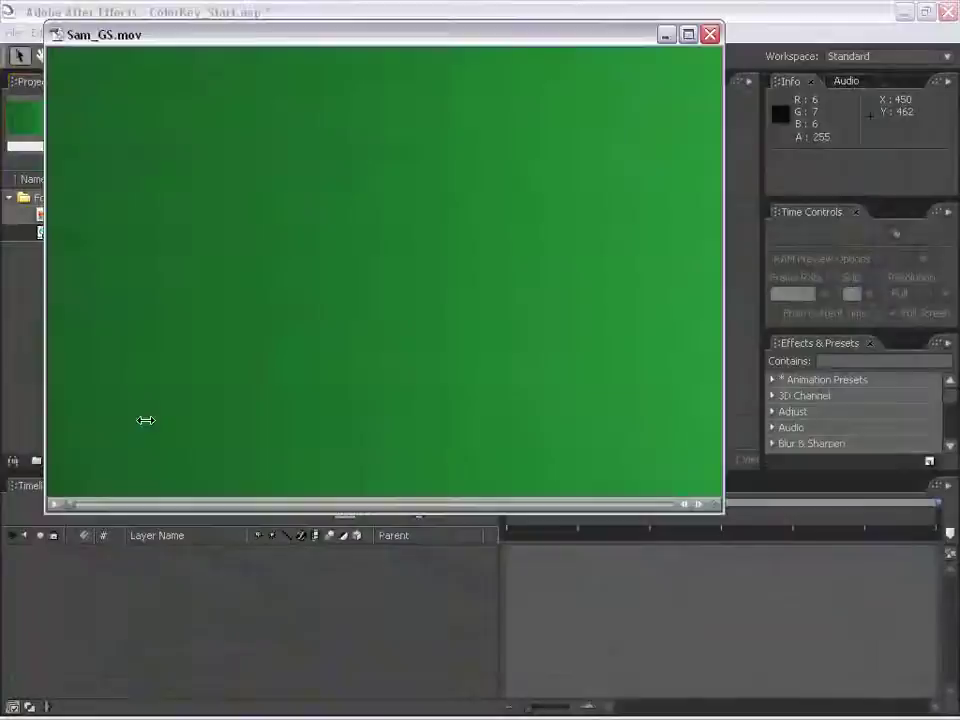
mouse_move(96, 505)
mouse_down()
mouse_move(355, 507)
mouse_move(181, 502)
mouse_move(262, 504)
mouse_up()
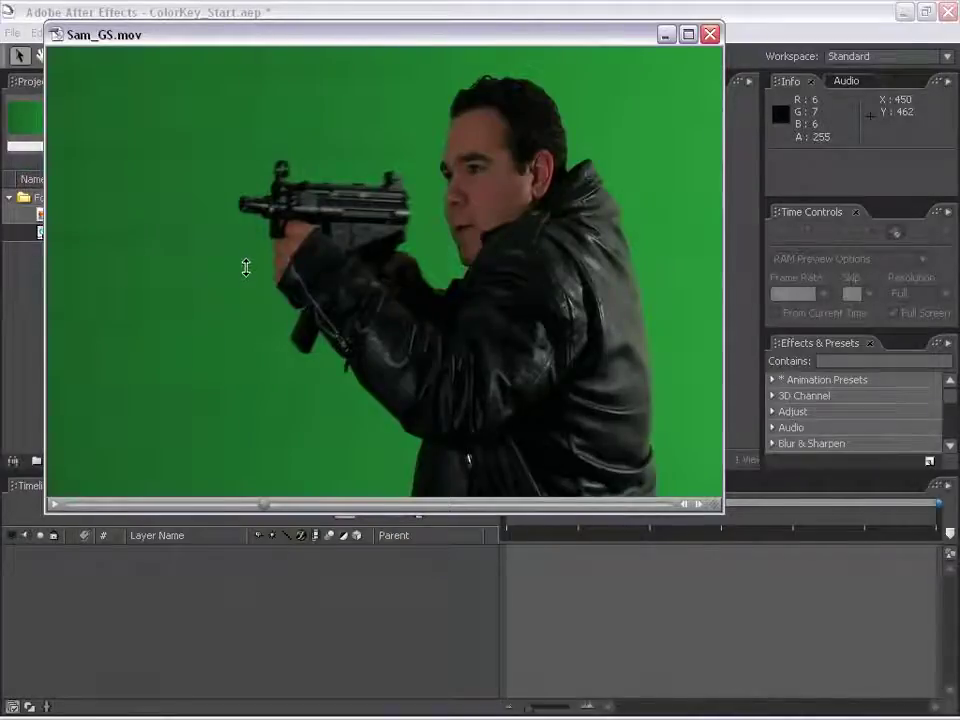
drag(640, 38, 636, 107)
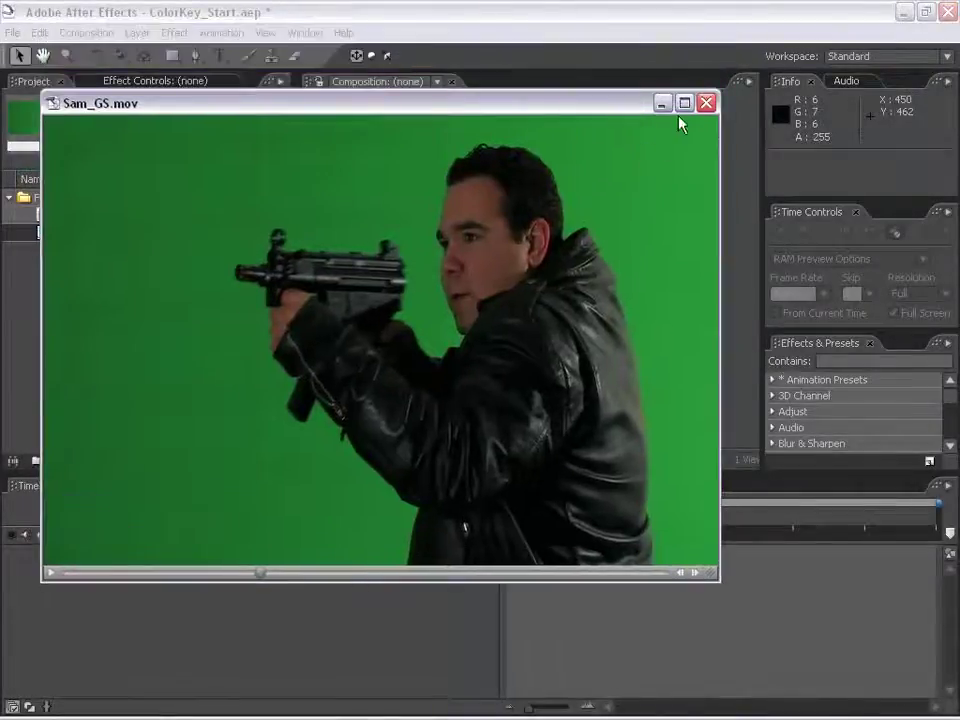
click(706, 104)
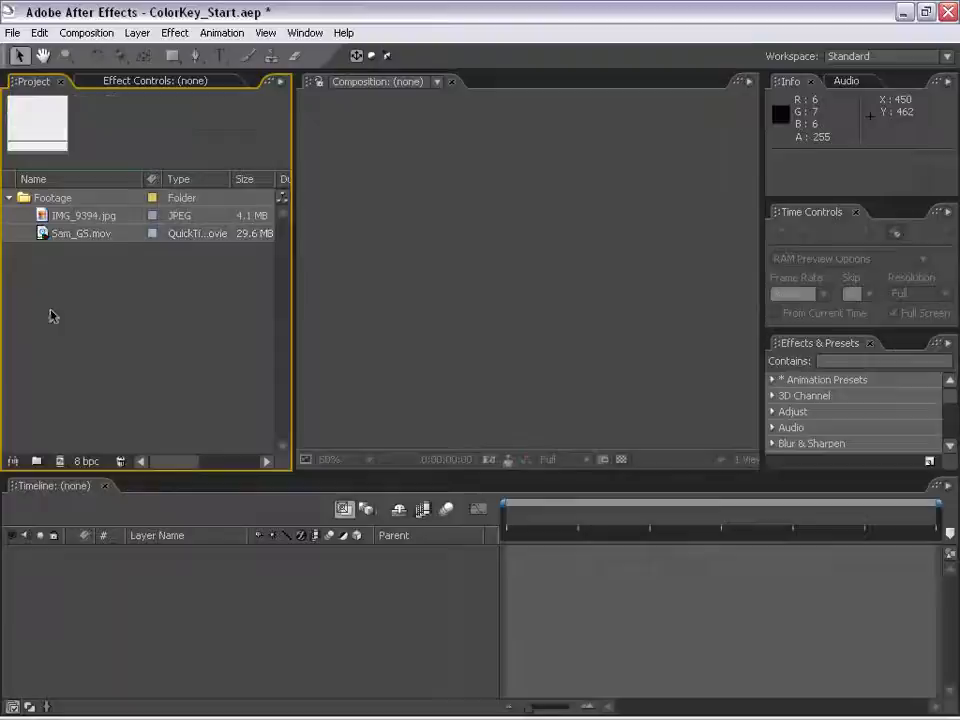
- Drag Sam_GS.mov into a new Sam_GS composition
mouse_move(44, 238)
mouse_down()
mouse_move(520, 248)
mouse_move(486, 282)
mouse_up()
mouse_move(507, 514)
mouse_down()
mouse_move(778, 535)
mouse_move(685, 548)
mouse_up()
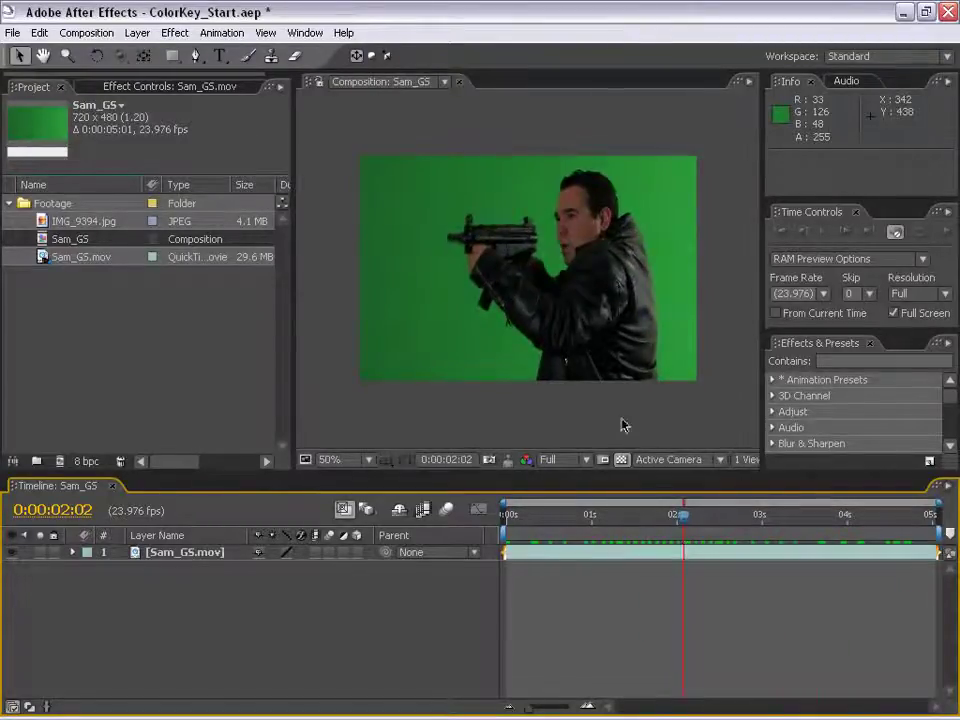
scroll(621, 425, up, 2)
drag(632, 302, 572, 328)
scroll(572, 328, down, 2)
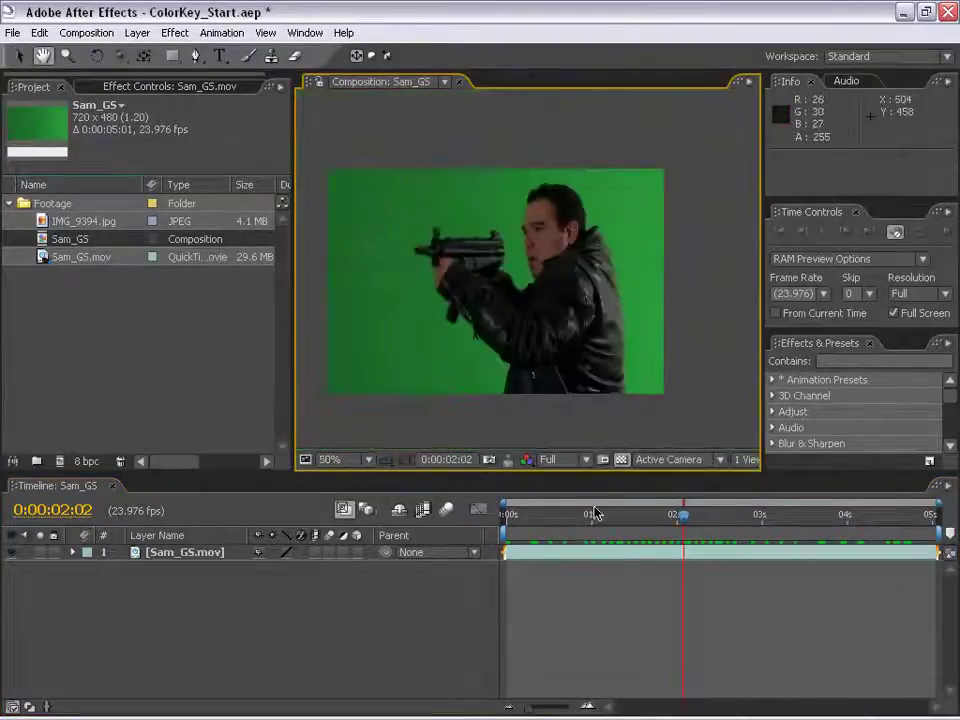
- Scrub the unkeyed gunman clip to around the four-second mark
click(669, 622)
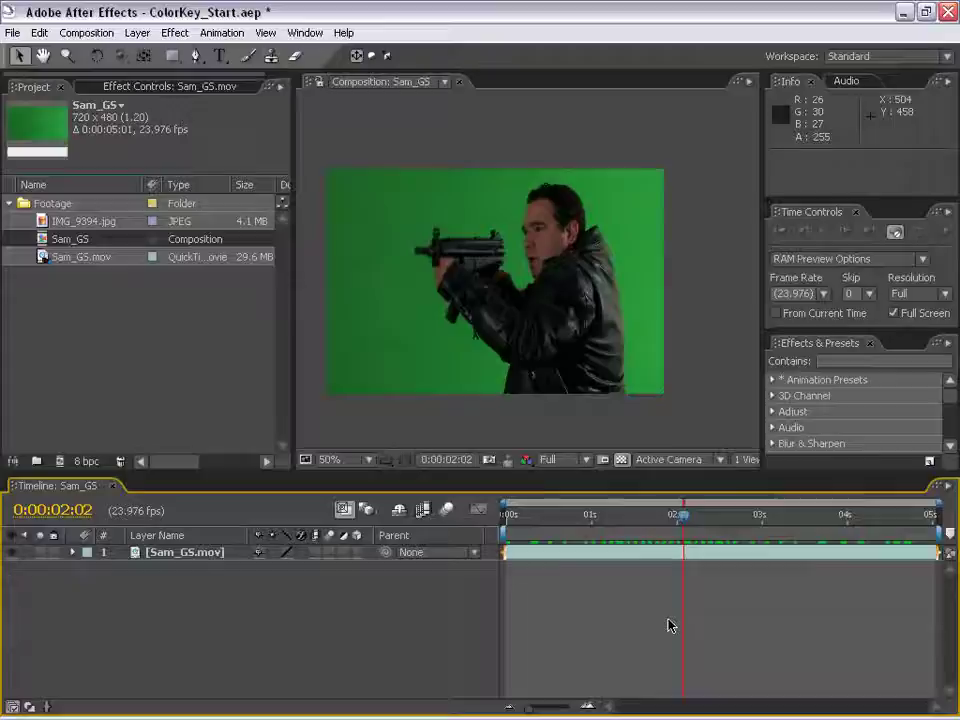
drag(485, 338, 503, 321)
scroll(551, 298, up, 2)
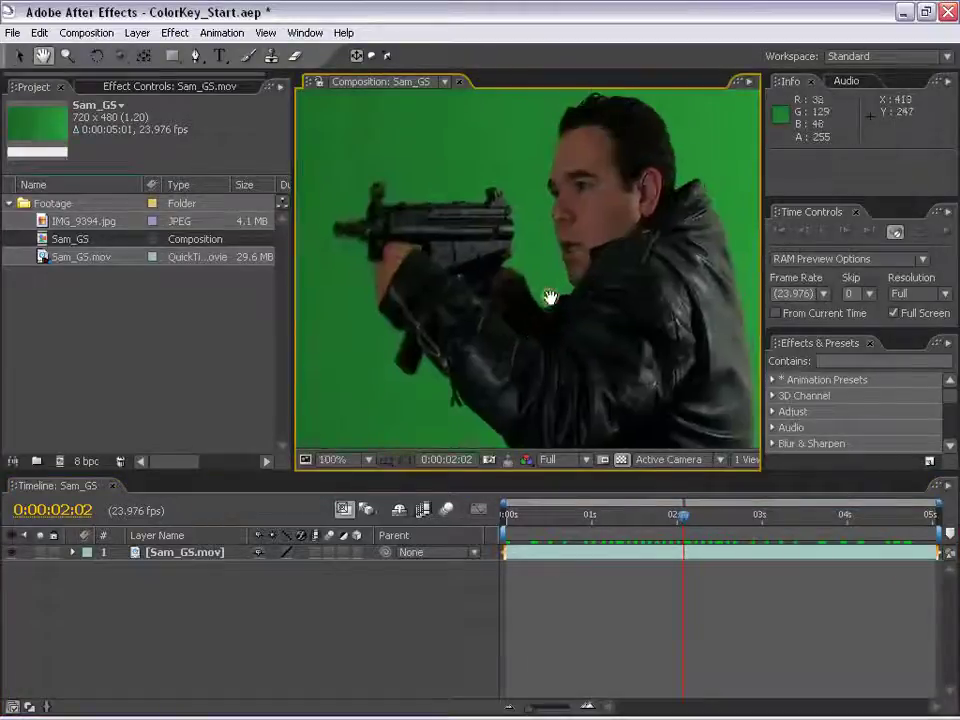
scroll(553, 372, down, 2)
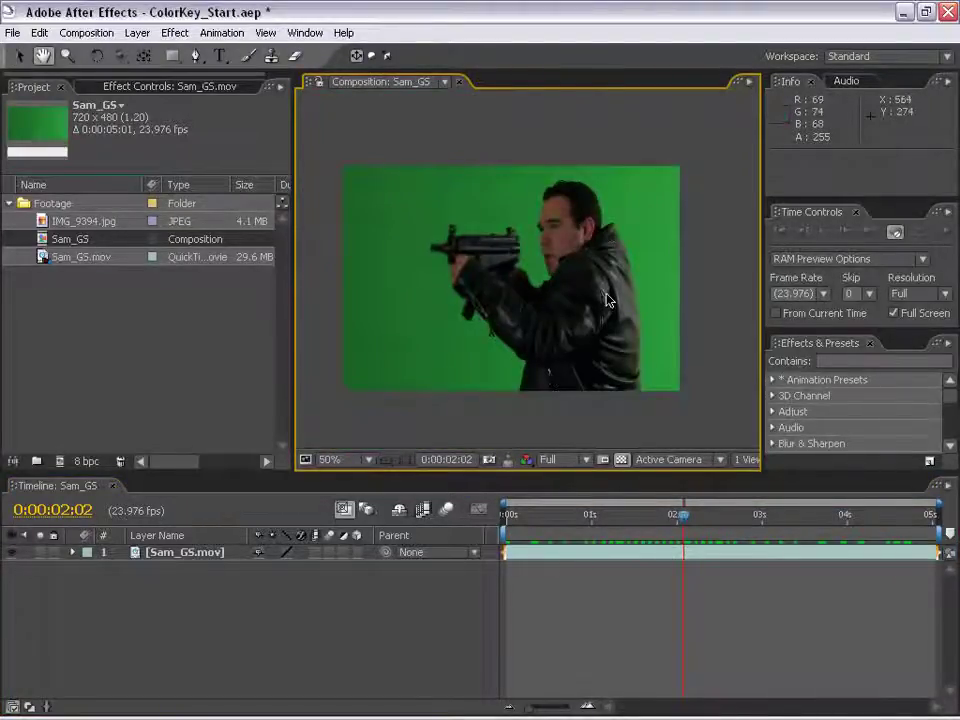
mouse_move(724, 509)
mouse_down()
mouse_move(855, 535)
mouse_move(828, 535)
mouse_up()
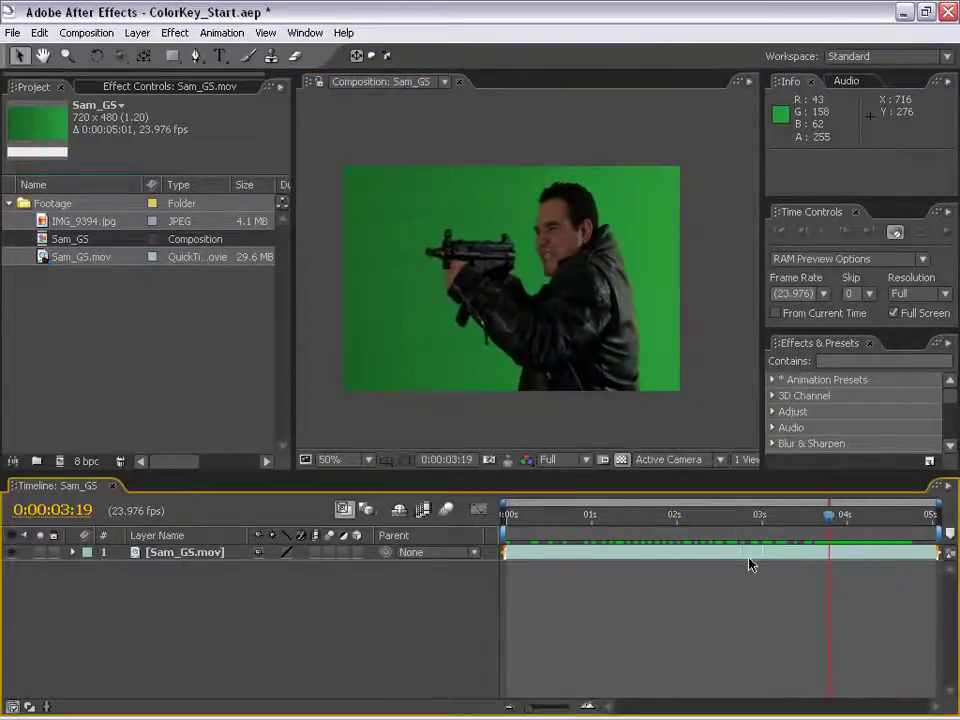
click(735, 560)
click(553, 604)
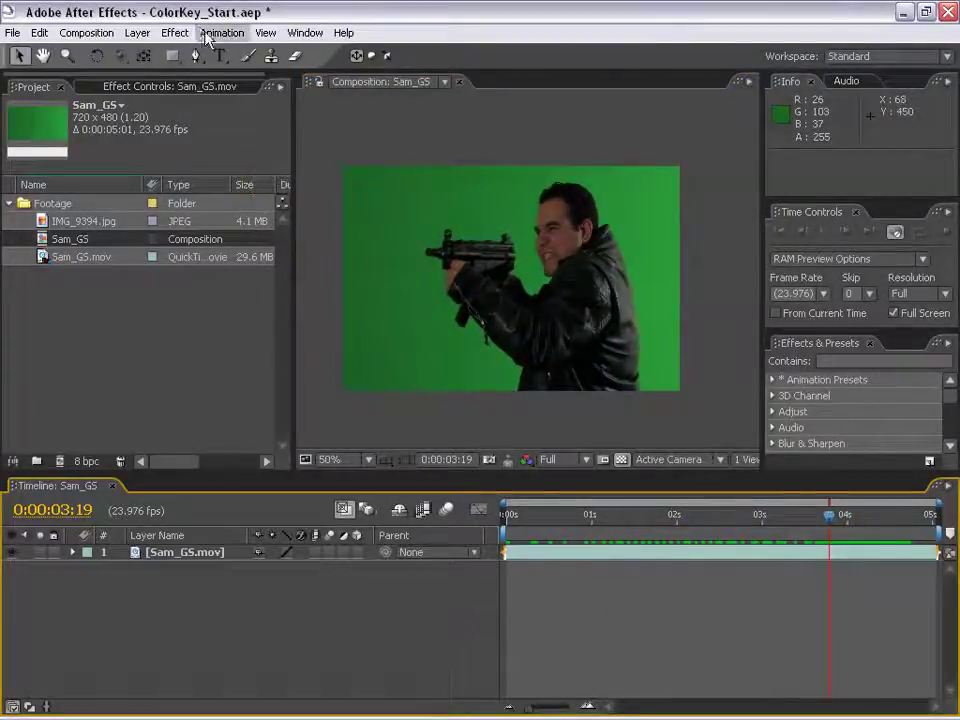
- Apply Keylight to the gunman layer, sampling the green backdrop as Screen Colour
click(386, 236)
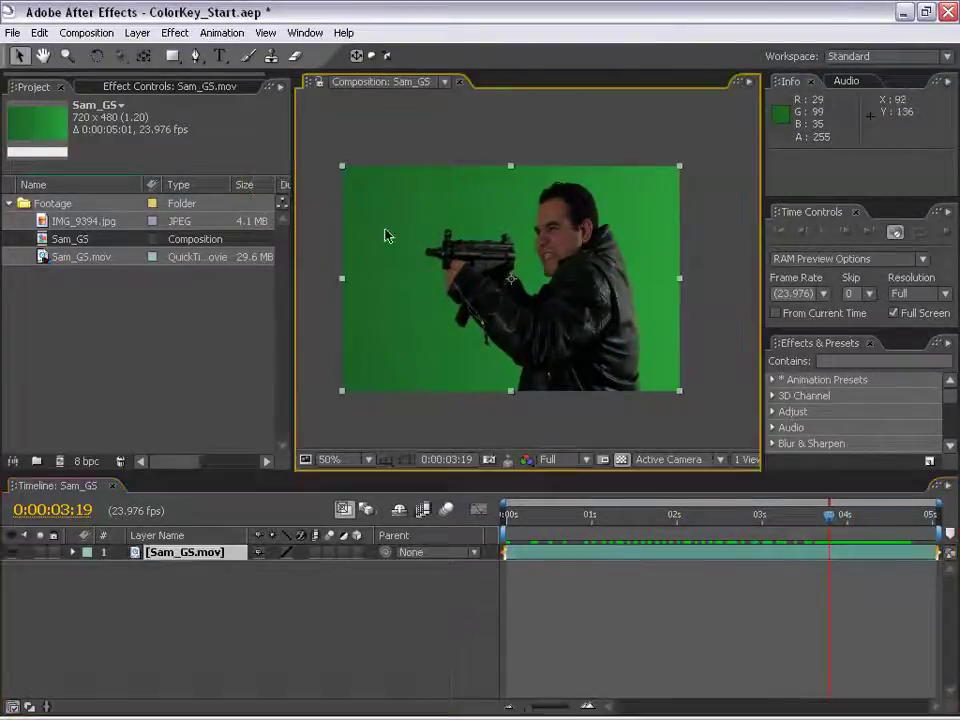
click(174, 32)
mouse_move(190, 268)
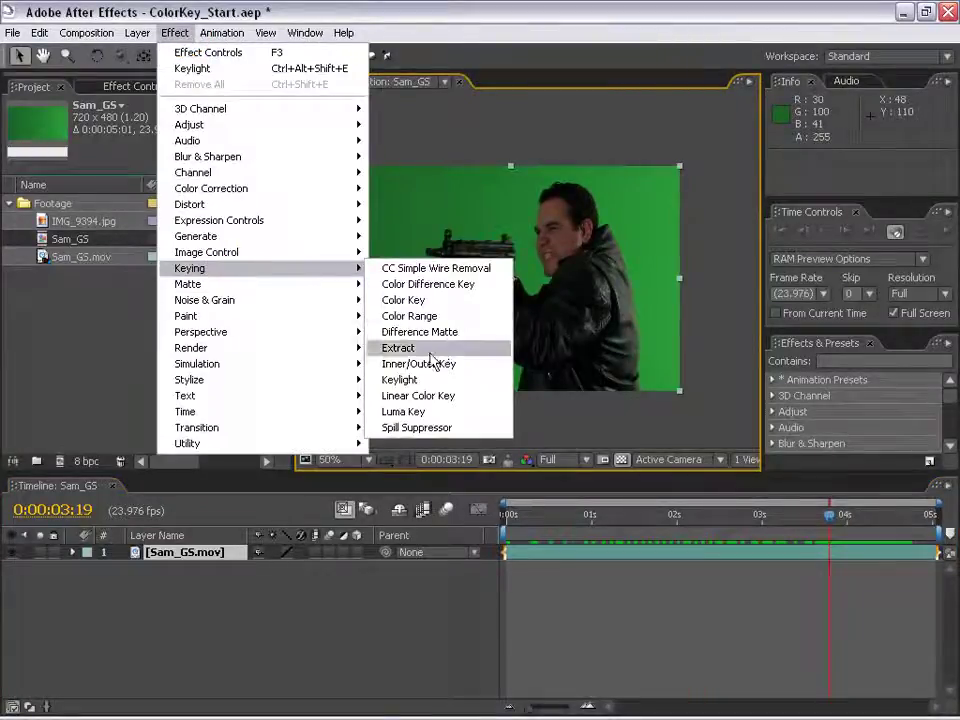
click(435, 379)
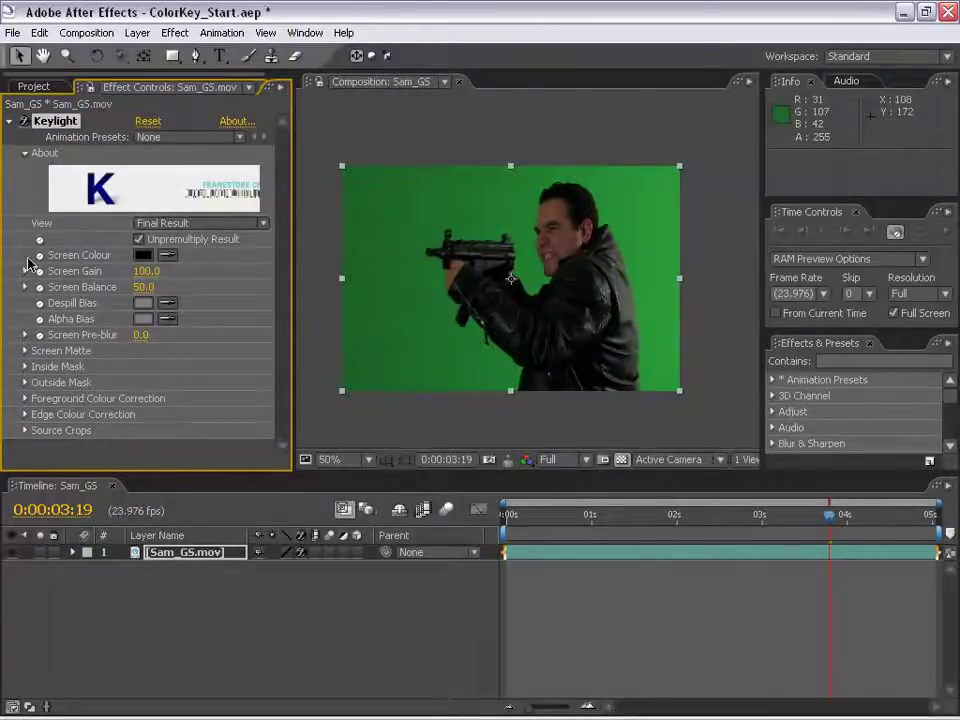
click(167, 255)
click(518, 240)
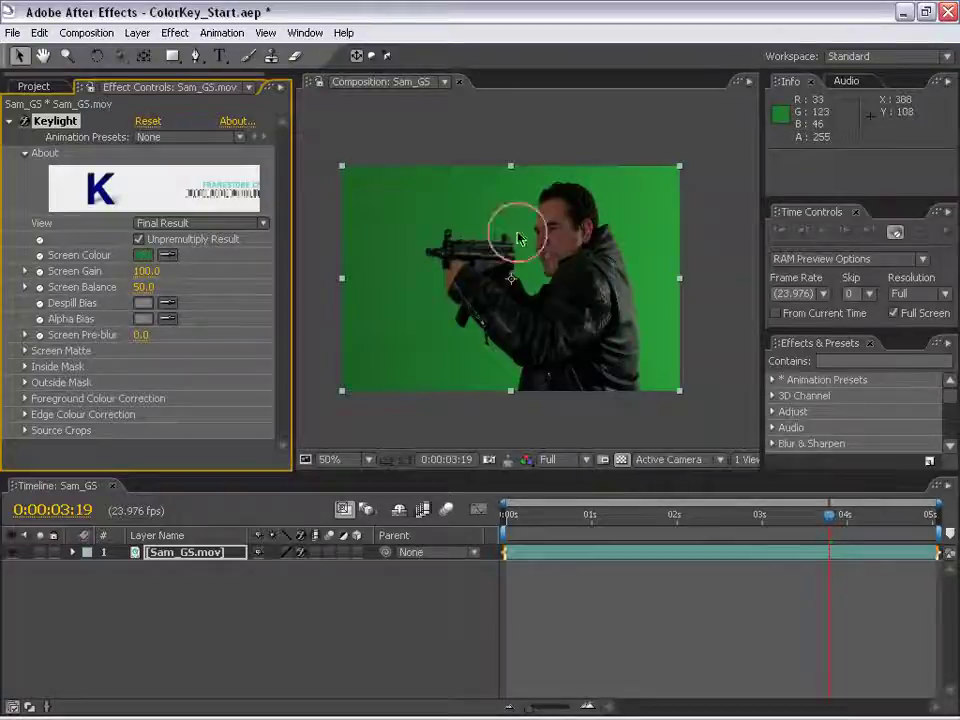
key(slash)
- Toggle the transparency grid to check the keyed gunman
click(624, 461)
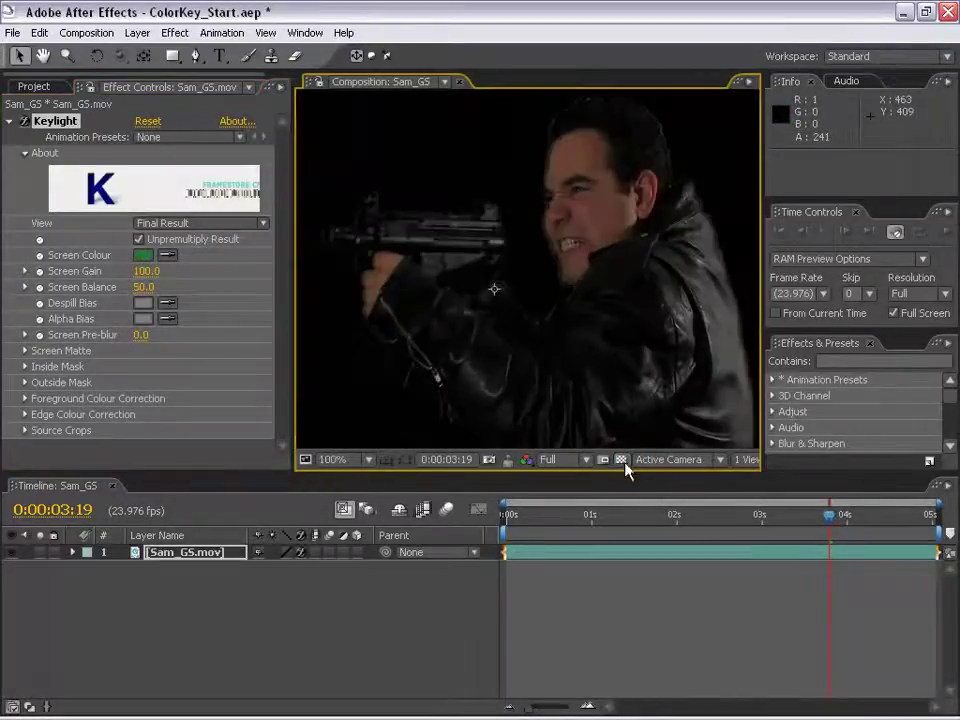
click(624, 461)
click(624, 461)
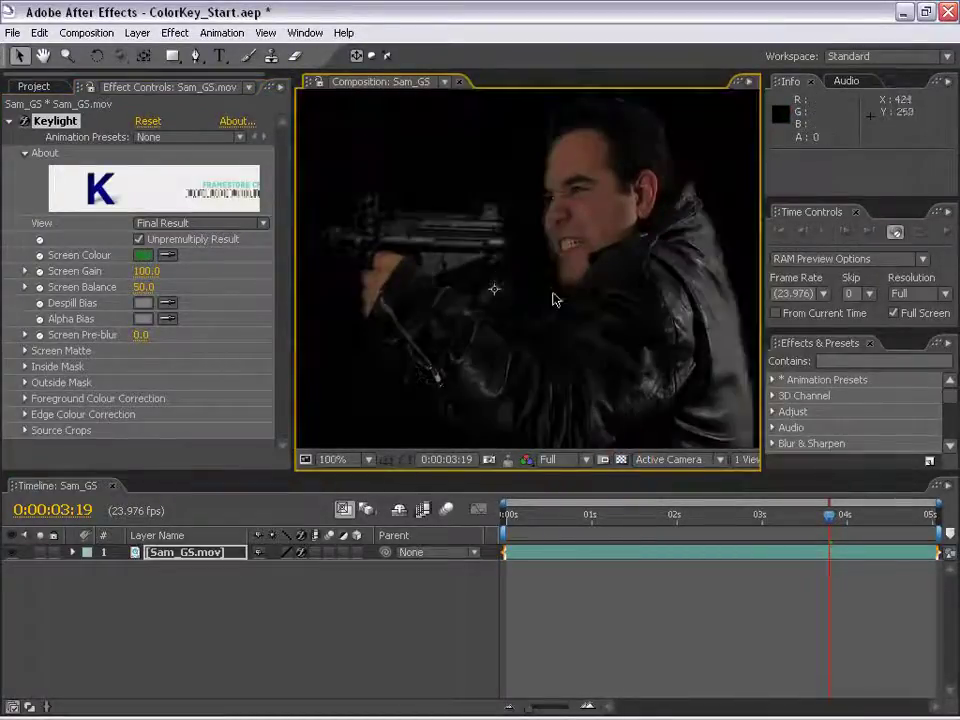
scroll(545, 300, down, 2)
click(621, 460)
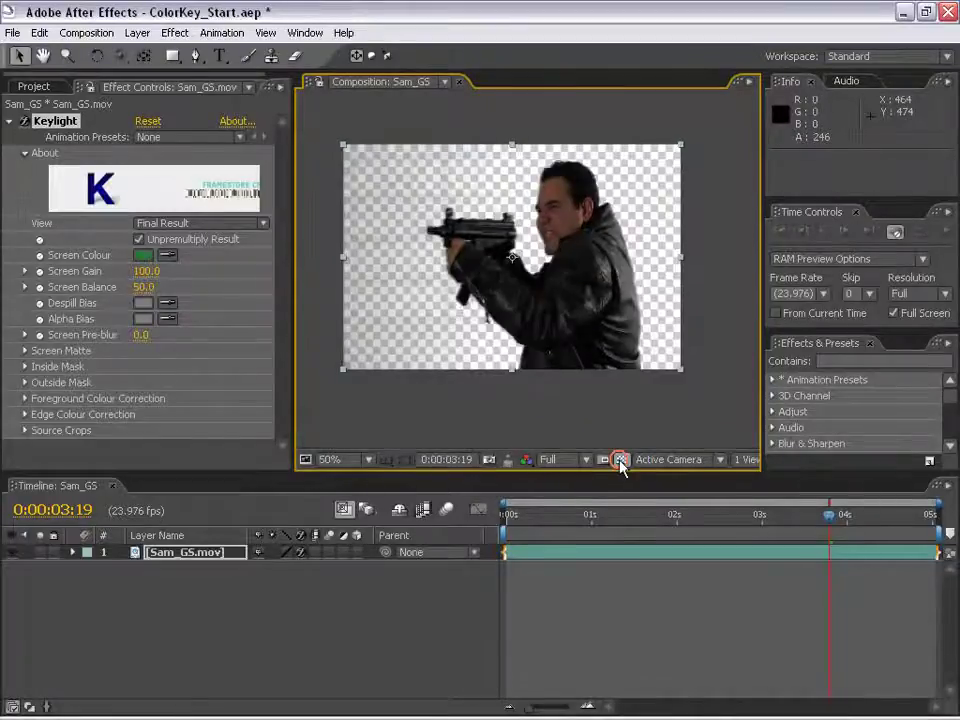
click(626, 463)
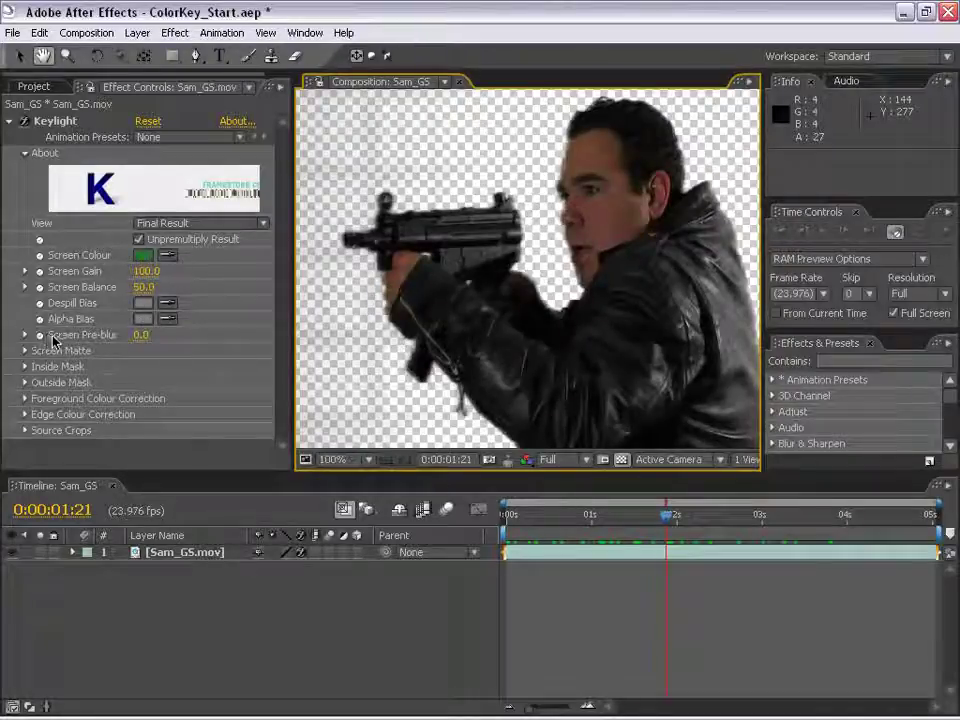
- Set Keylight's Screen Pre-blur to 3.0 and bring up the View mode list
click(140, 335)
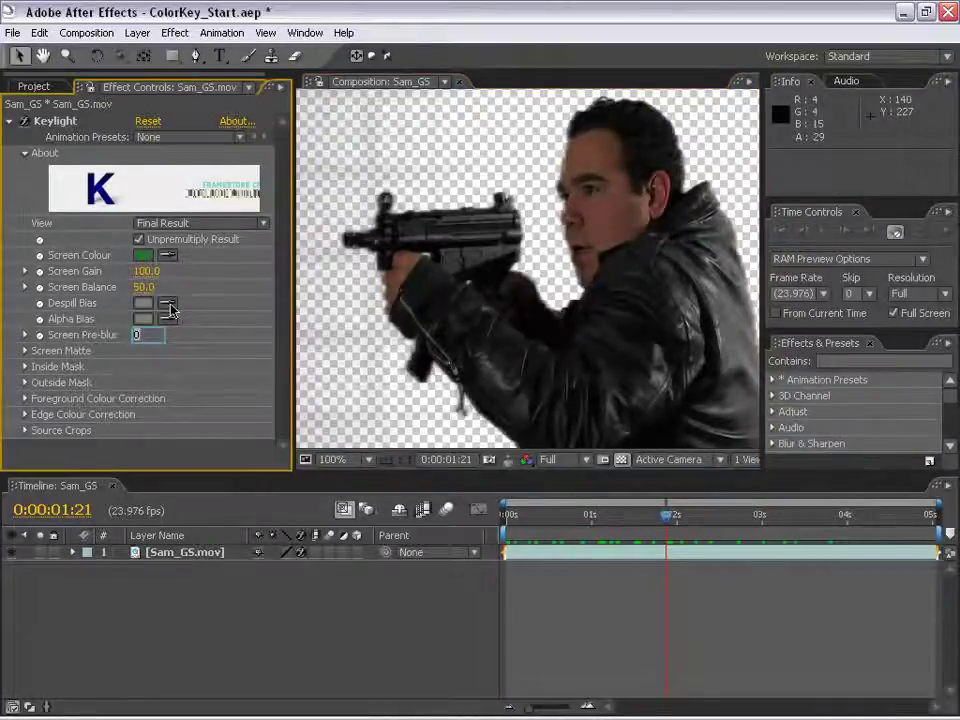
text(3)
key(Return)
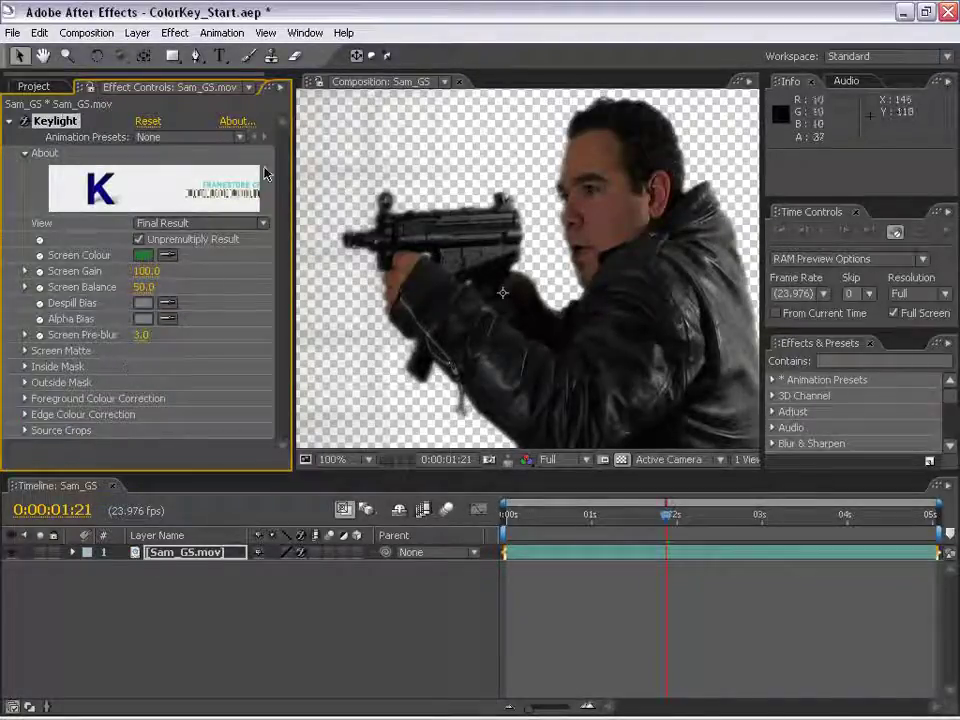
click(163, 221)
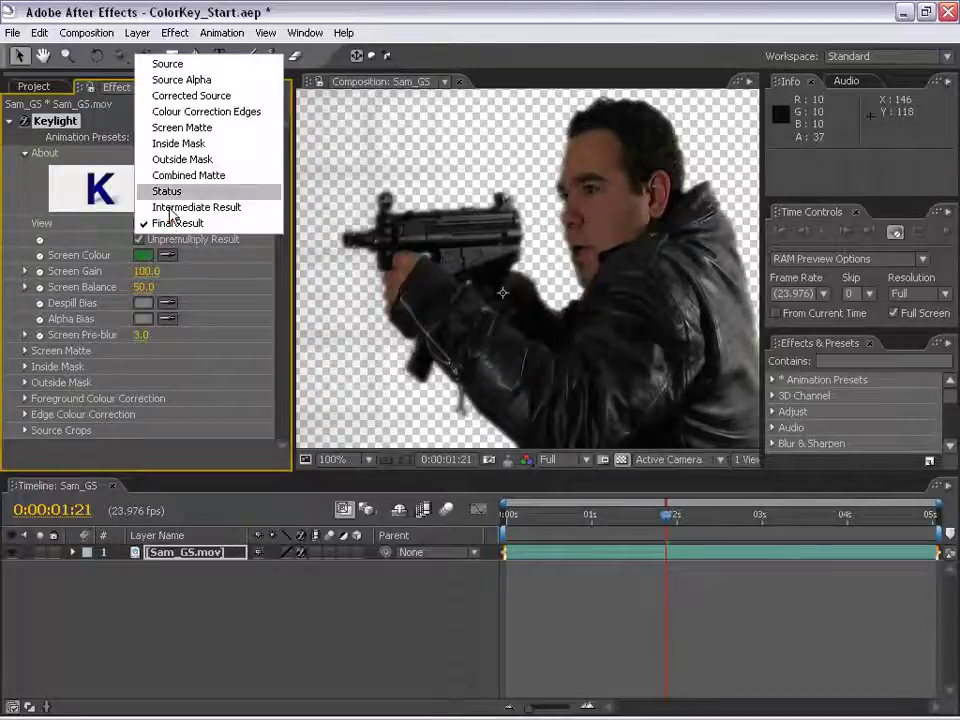
- Check the Screen Matte view, set Screen Pre-blur to 2.5, then return to Final Result
click(174, 129)
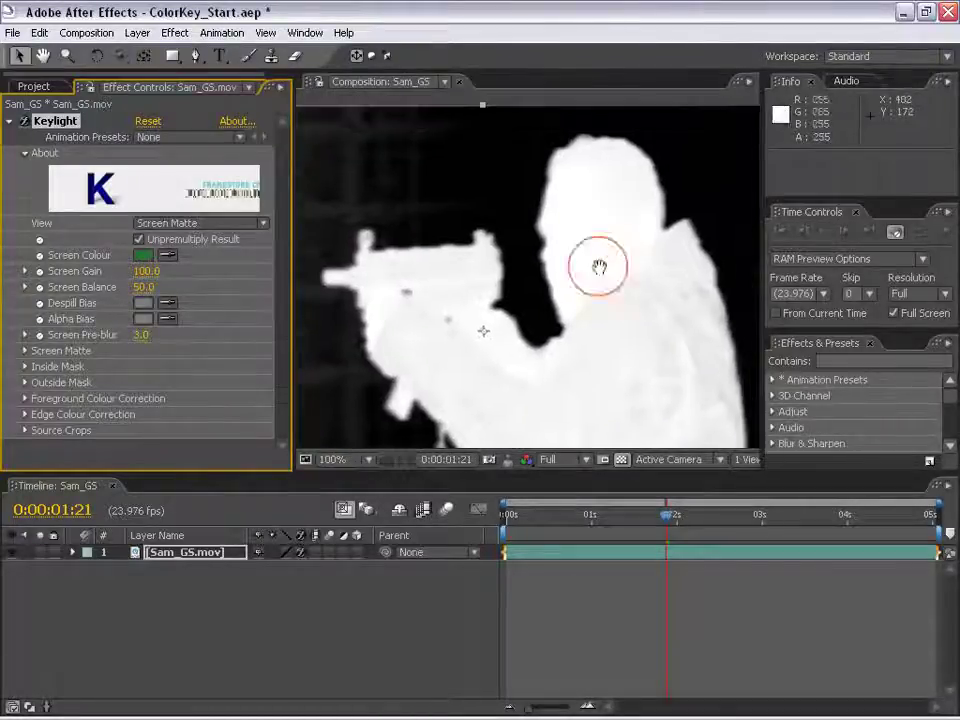
drag(140, 335, 136, 335)
click(141, 335)
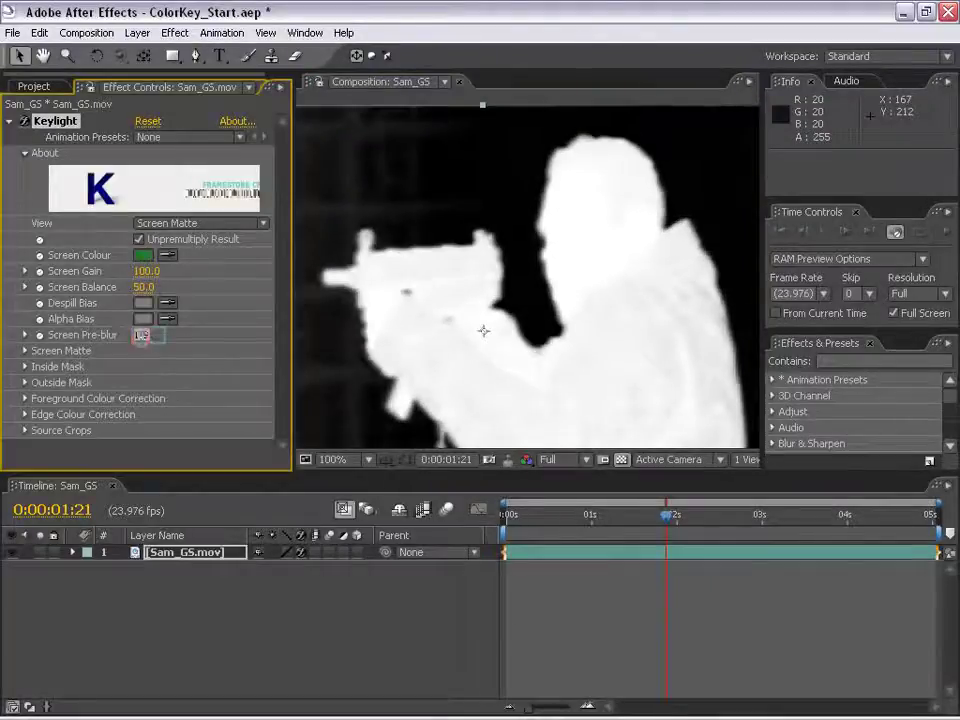
text(2.5)
click(171, 222)
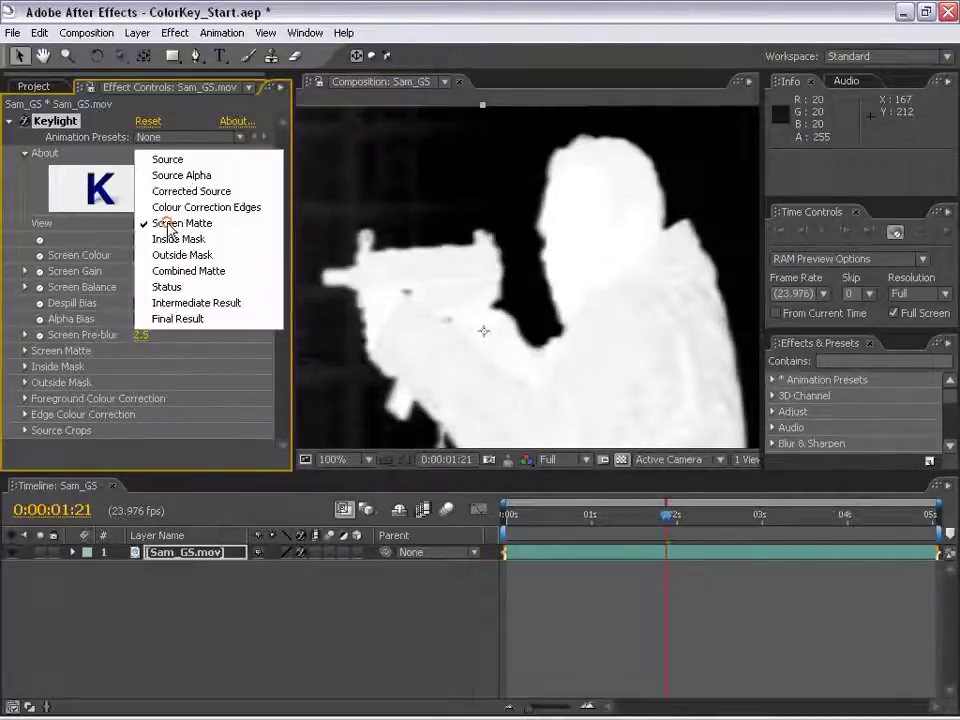
click(199, 321)
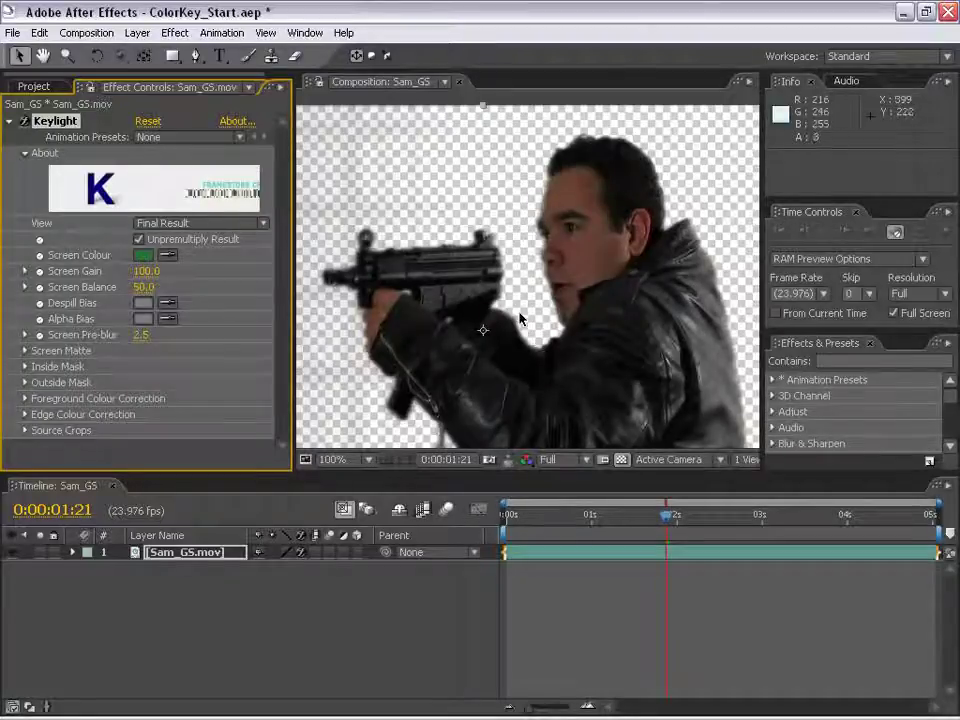
key(h)
drag(458, 346, 473, 266)
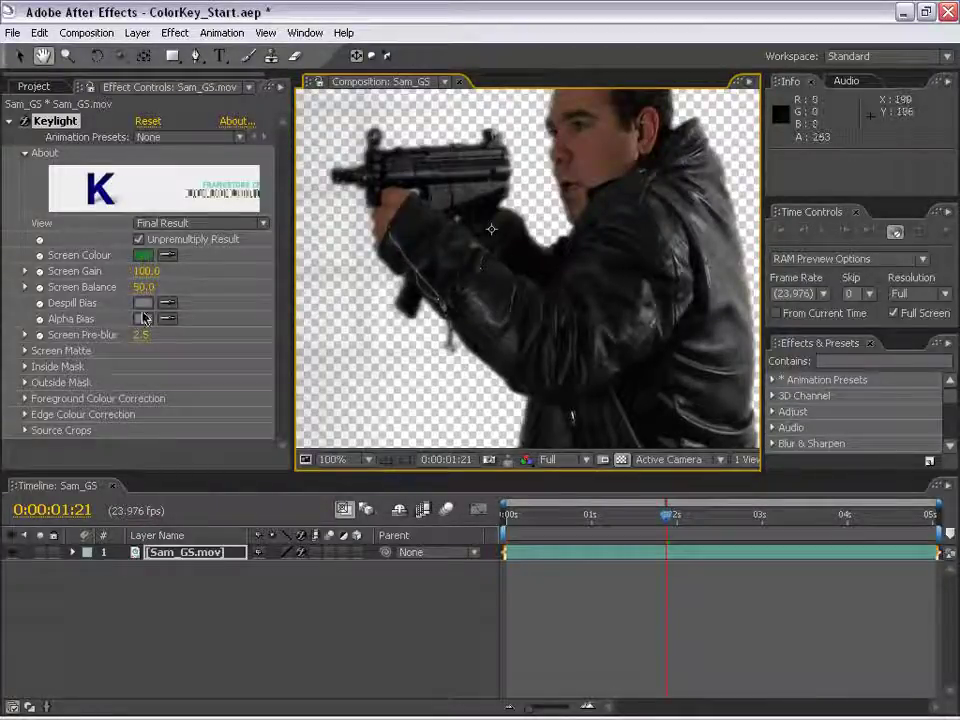
- Expand Screen Matte, view the key as a matte, and frame the gun and shoulder
click(25, 355)
click(279, 408)
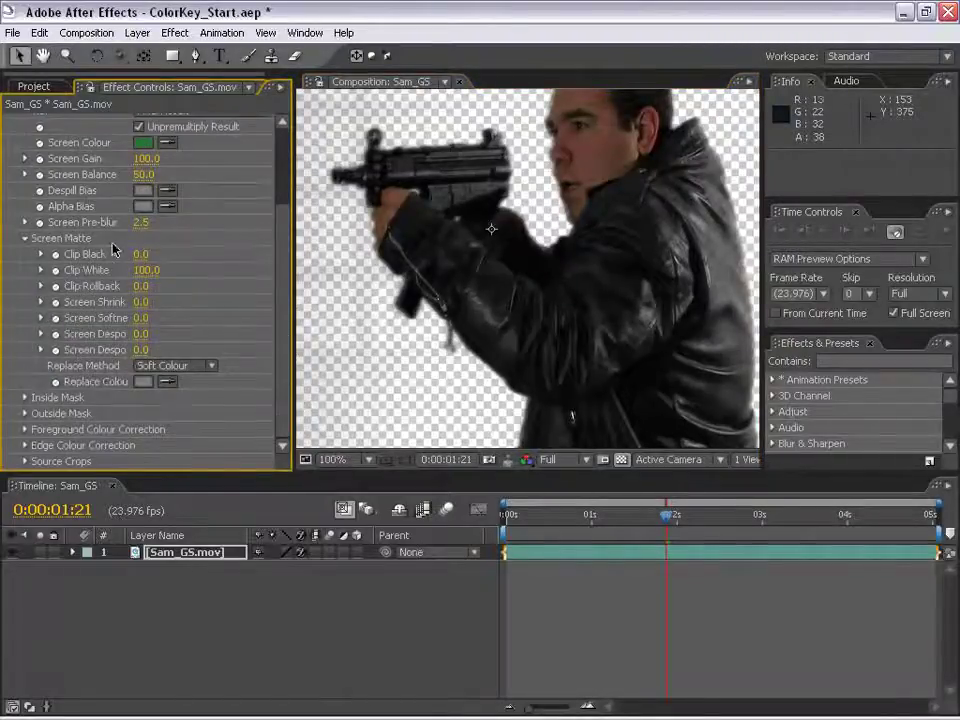
drag(276, 343, 279, 289)
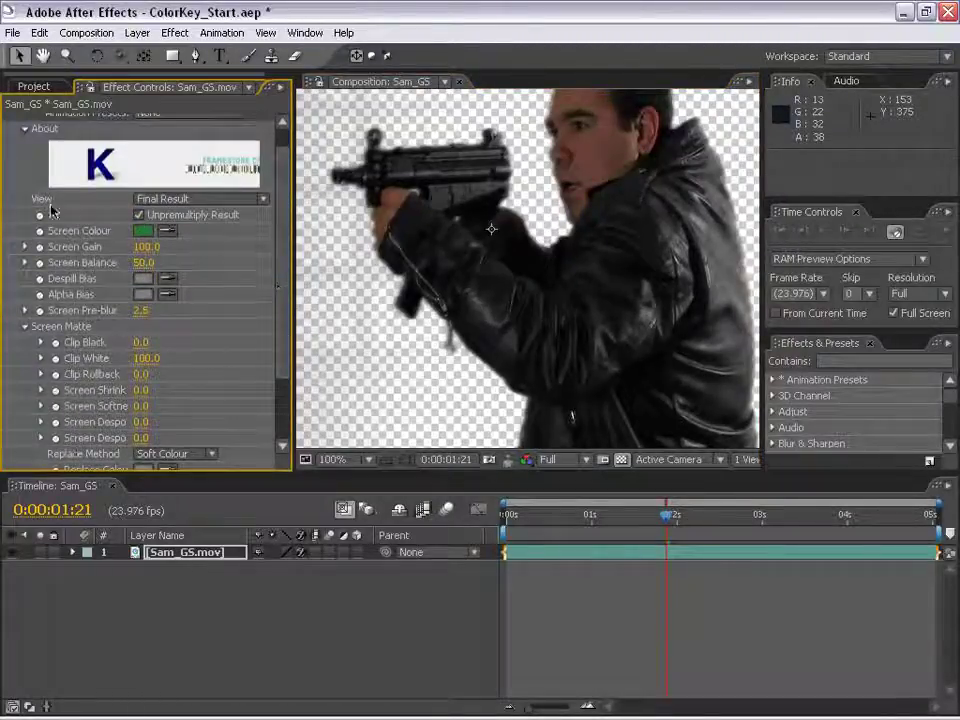
click(180, 199)
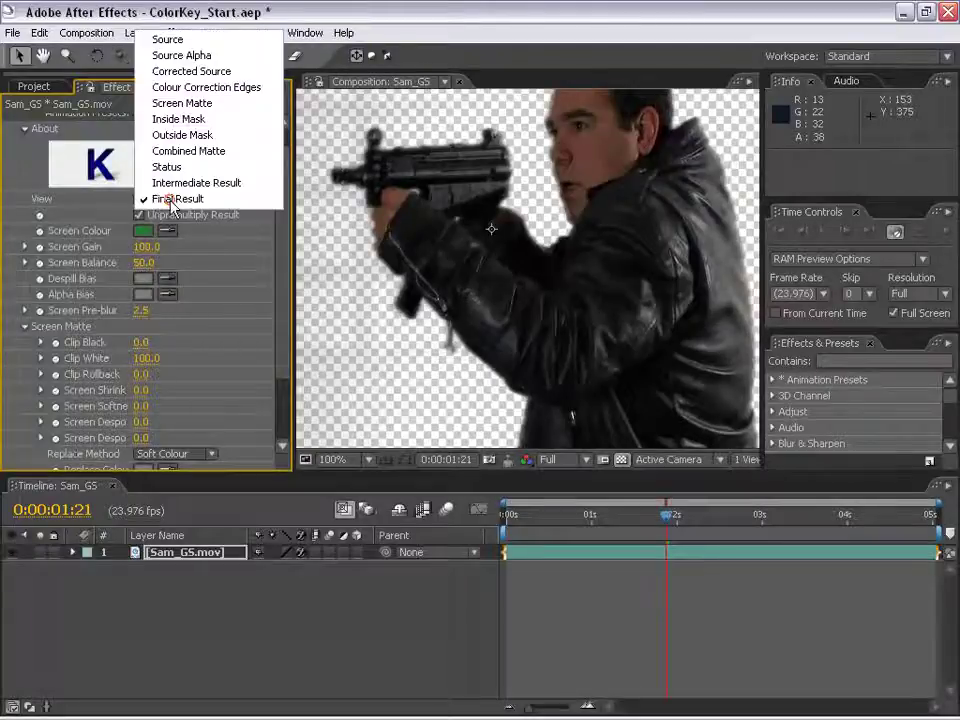
click(185, 104)
key(h)
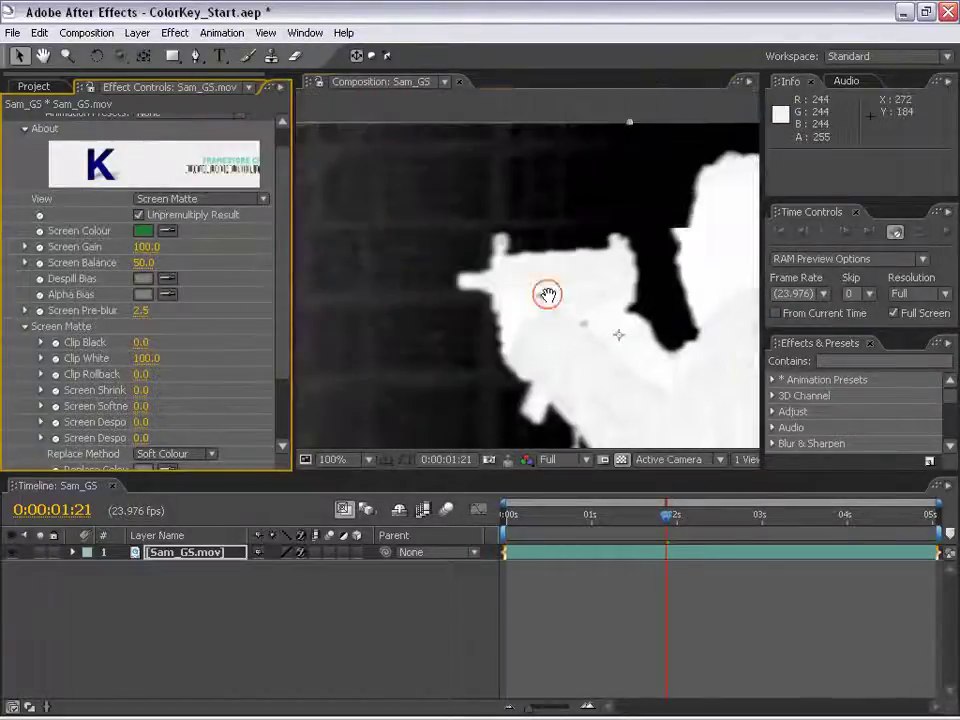
mouse_move(476, 296)
mouse_down()
mouse_move(441, 267)
mouse_move(365, 233)
mouse_up()
mouse_move(506, 146)
mouse_down()
mouse_move(527, 291)
mouse_move(604, 293)
mouse_move(339, 257)
mouse_move(480, 266)
mouse_move(559, 223)
mouse_move(455, 278)
mouse_up()
mouse_move(360, 251)
mouse_down()
mouse_move(534, 199)
mouse_move(497, 221)
mouse_move(509, 223)
mouse_up()
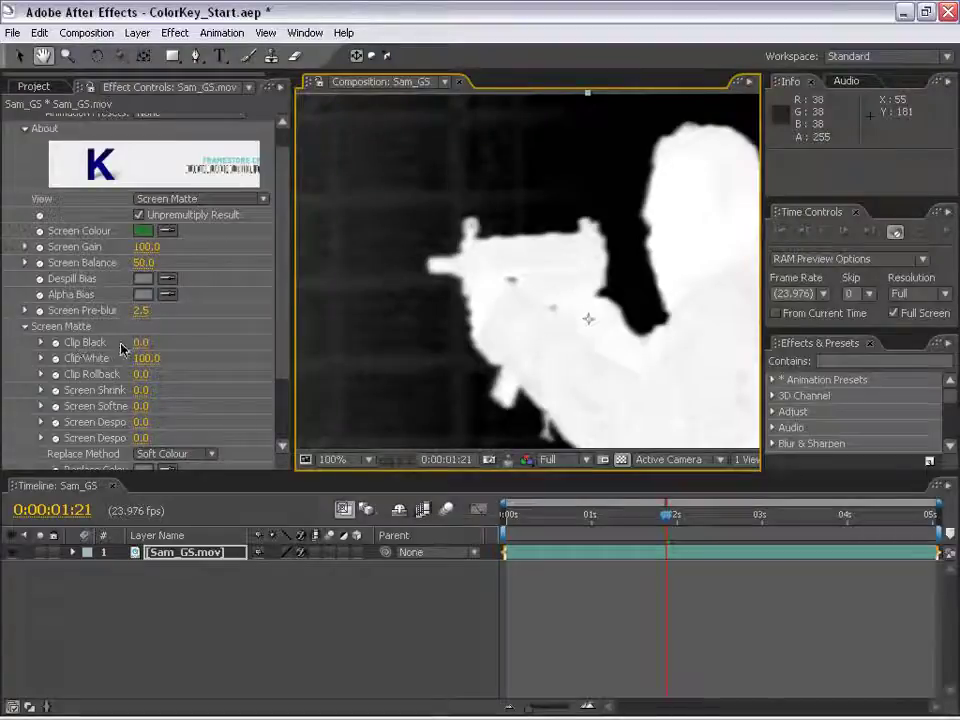
- Scrub Clip Black up and Clip White down until the figure reads white on black
drag(139, 343, 207, 345)
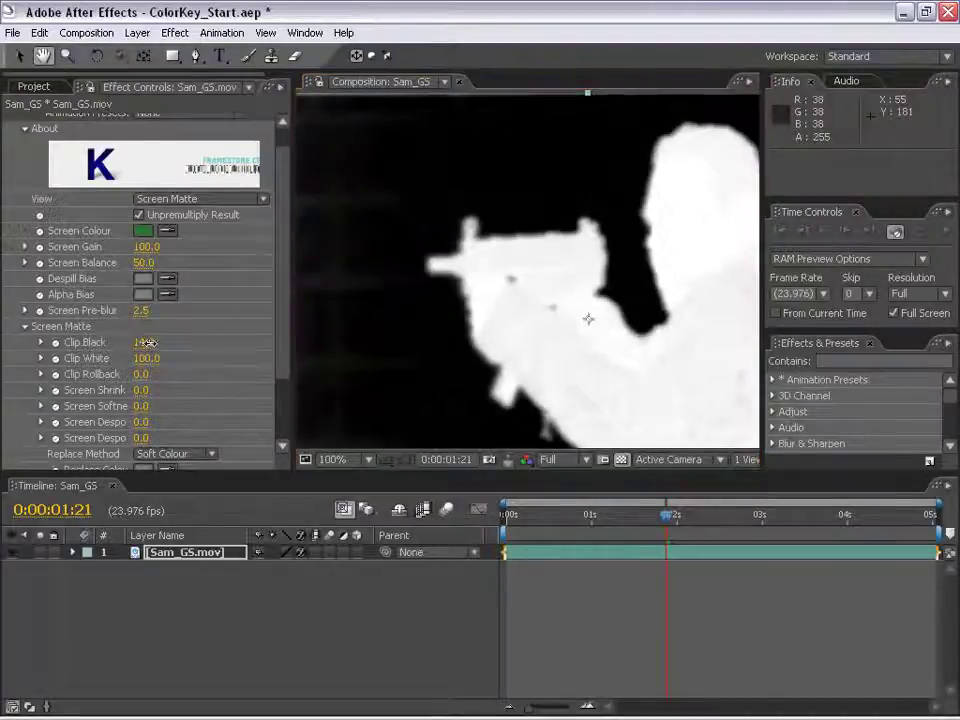
key(h)
drag(426, 253, 531, 313)
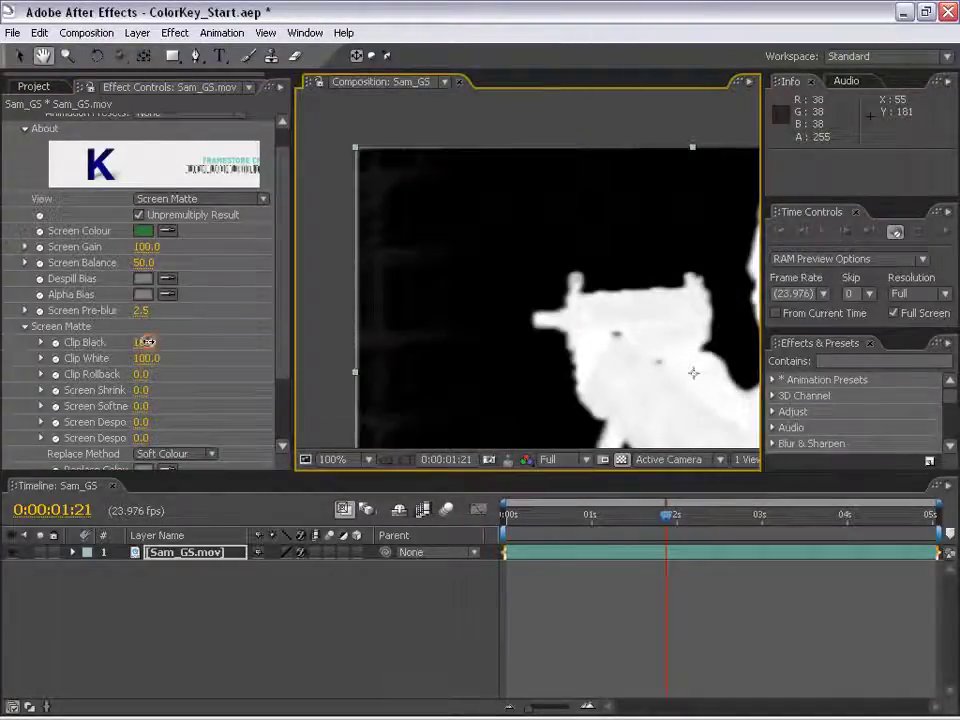
drag(145, 342, 214, 347)
mouse_move(401, 272)
mouse_down()
mouse_move(537, 332)
mouse_move(367, 302)
mouse_up()
drag(574, 356, 568, 272)
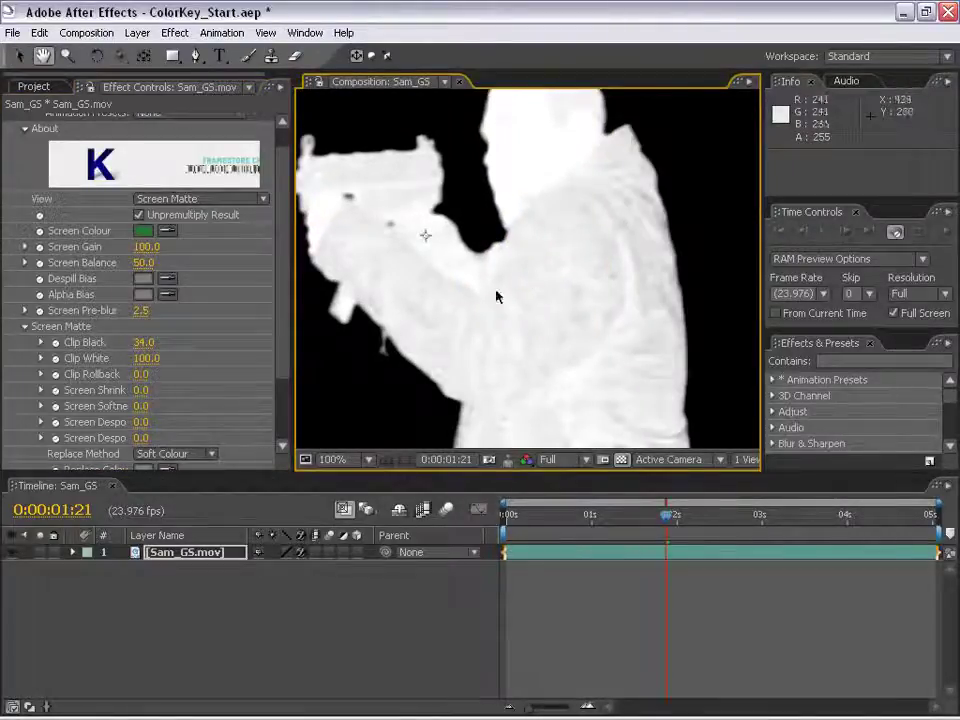
mouse_move(146, 358)
mouse_down()
mouse_move(117, 363)
mouse_move(150, 358)
mouse_move(145, 343)
mouse_move(158, 358)
mouse_up()
key(v)
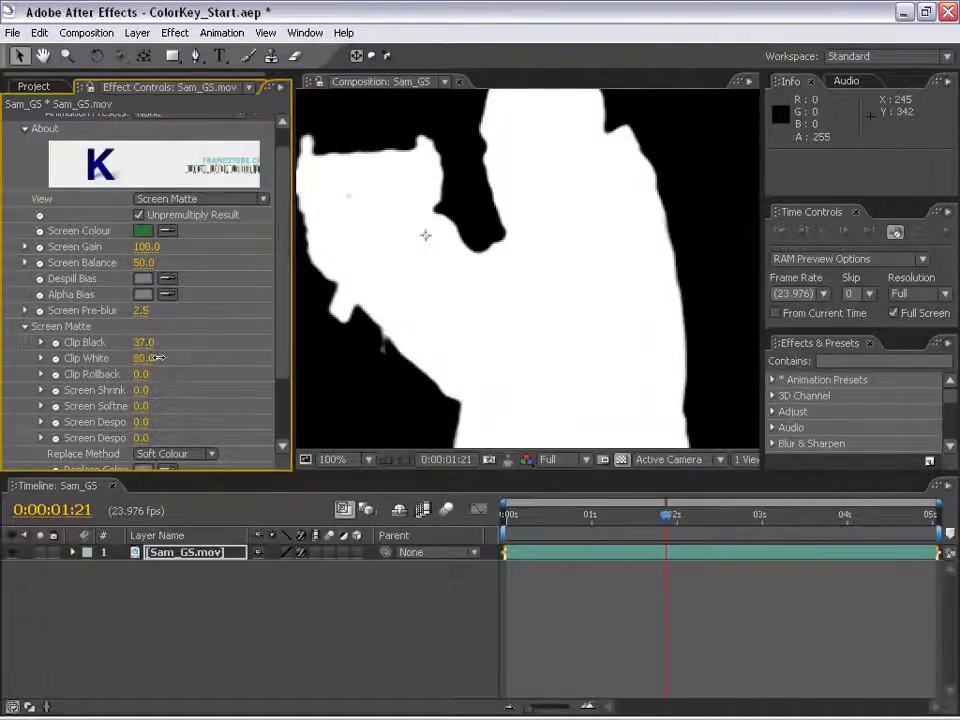
- Enter the final Clip Black value and Clip White 75, then zoom out to the whole matte
click(143, 342)
text(80)
key(Return)
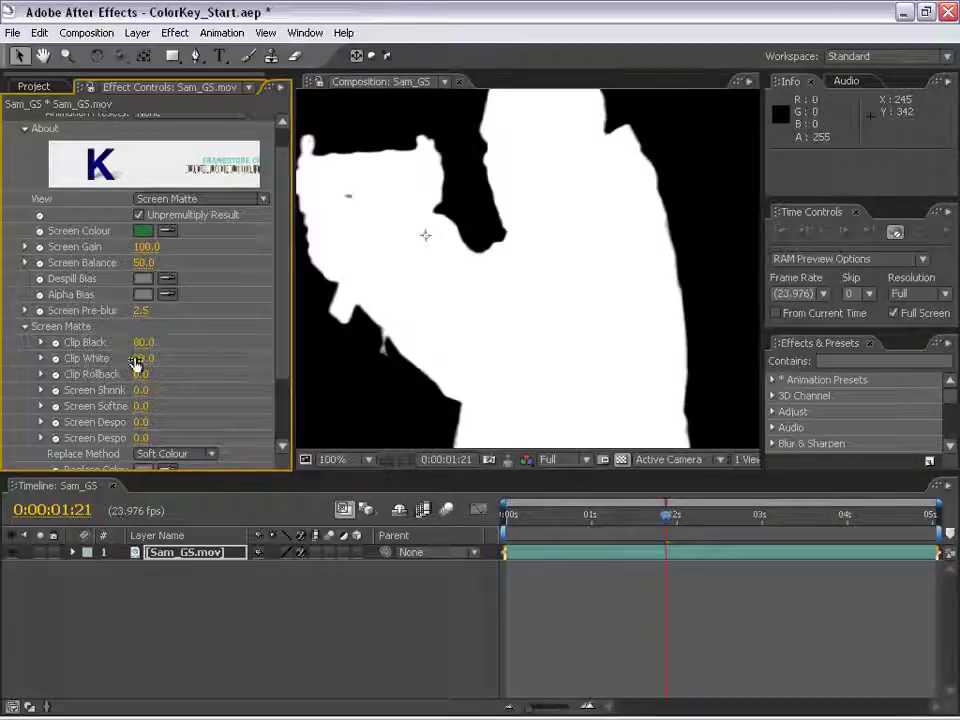
click(140, 358)
text(75)
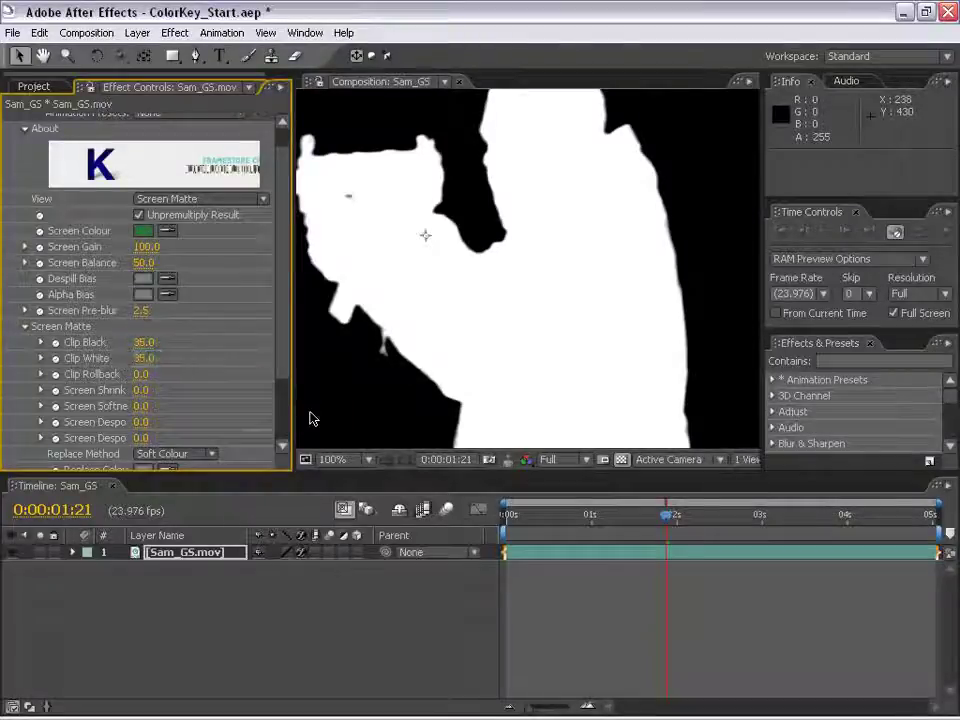
key(Return)
key(comma)
key(comma)
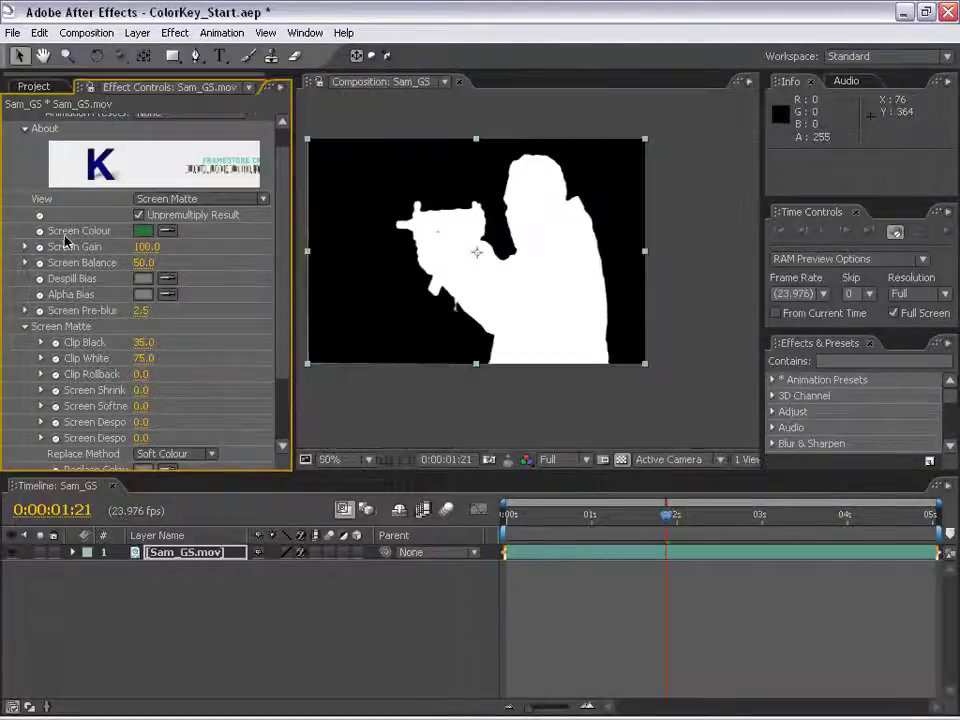
- Switch Keylight back to Final Result and inspect the key edges around face and jacket
click(160, 198)
click(182, 293)
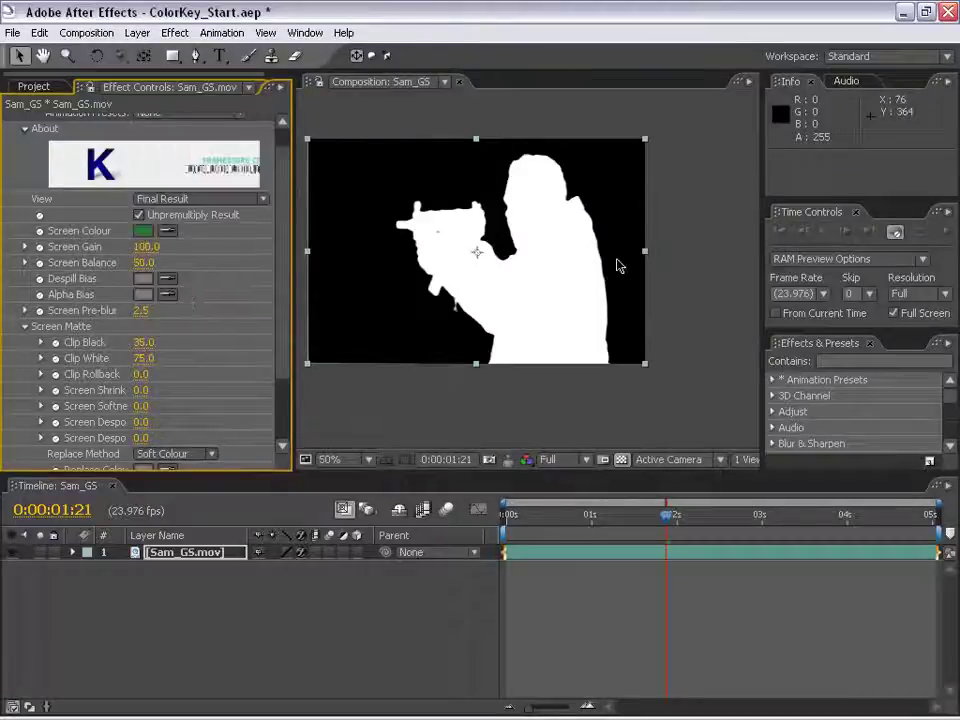
scroll(528, 240, up, 2)
scroll(528, 236, up, 2)
drag(553, 347, 503, 246)
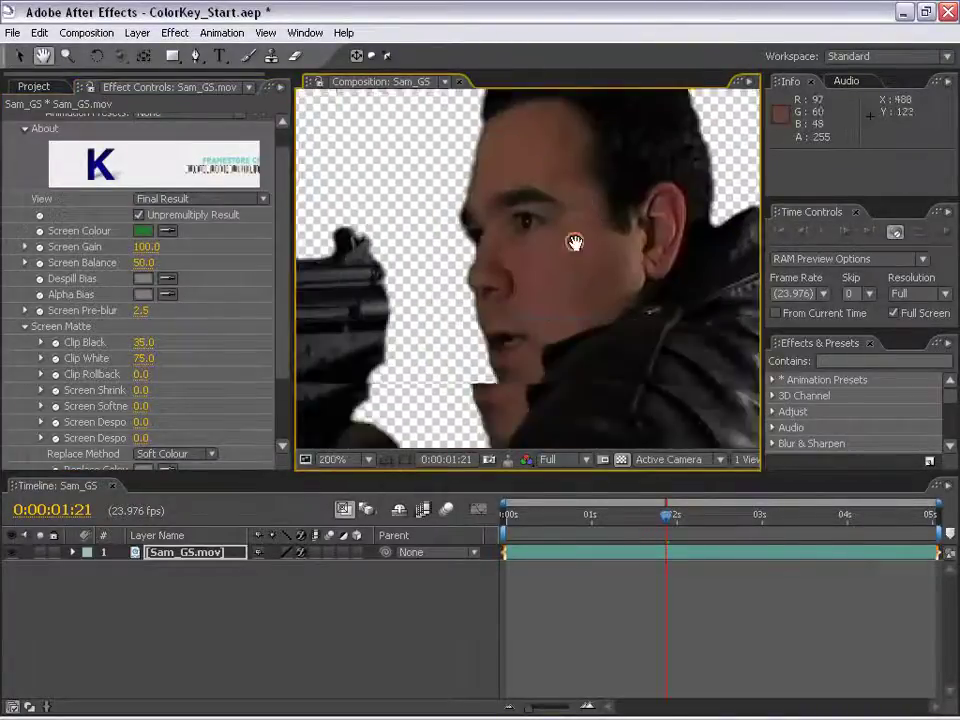
drag(525, 368, 439, 208)
mouse_move(439, 381)
mouse_down()
mouse_move(467, 103)
mouse_move(431, 253)
mouse_move(574, 210)
mouse_up()
scroll(535, 317, down, 2)
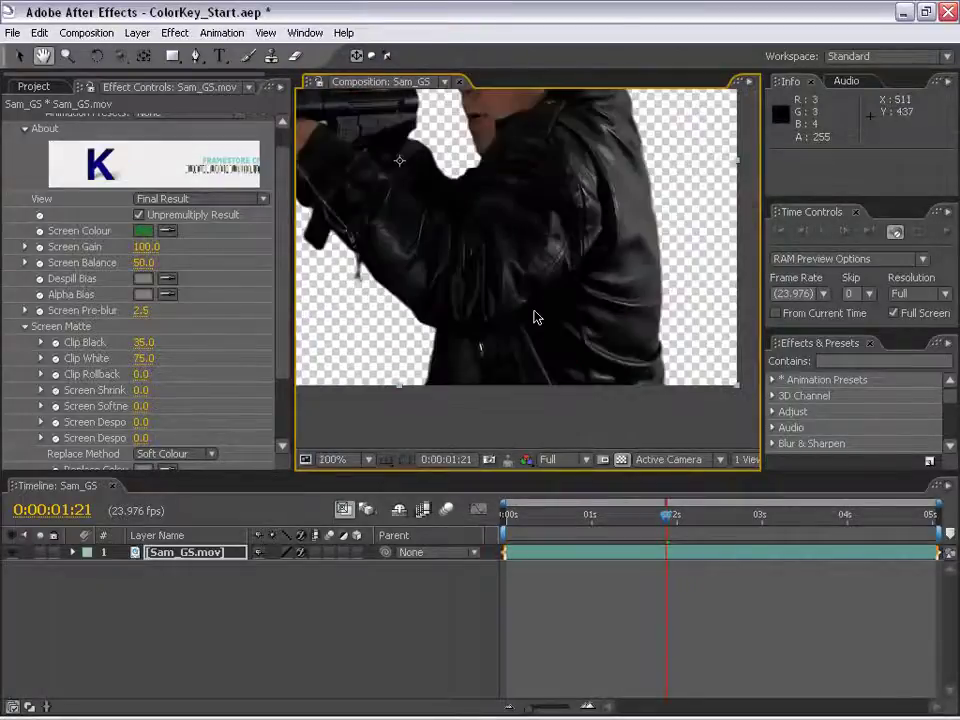
drag(535, 317, 587, 384)
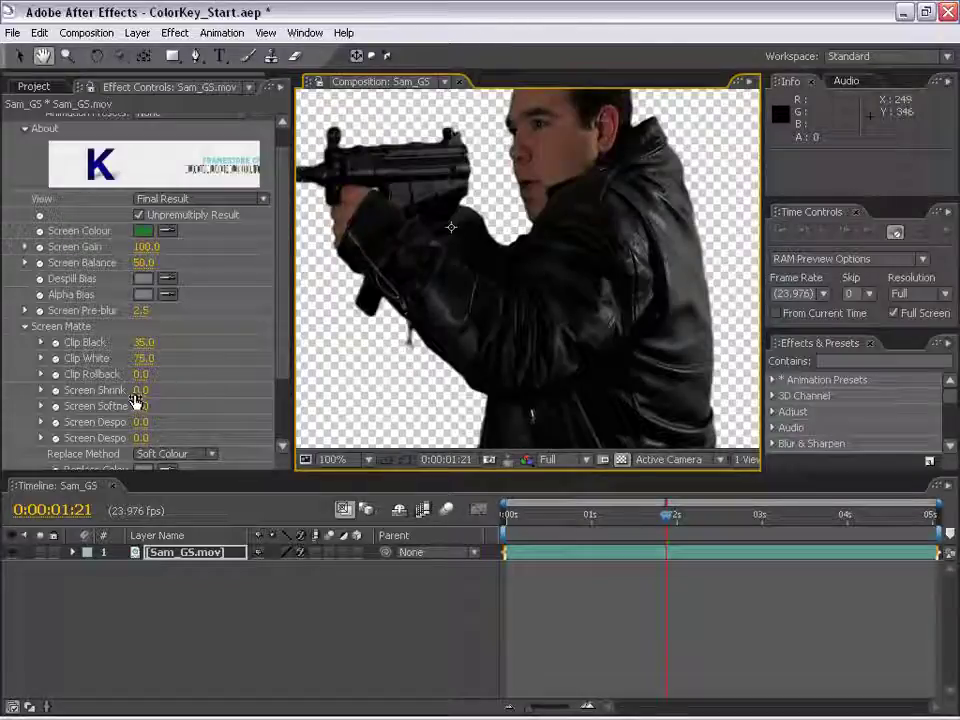
- Set Screen Shrink to -0.5 and review the keyed gunman's edges
mouse_move(140, 390)
mouse_down()
mouse_move(358, 374)
mouse_move(72, 374)
mouse_up()
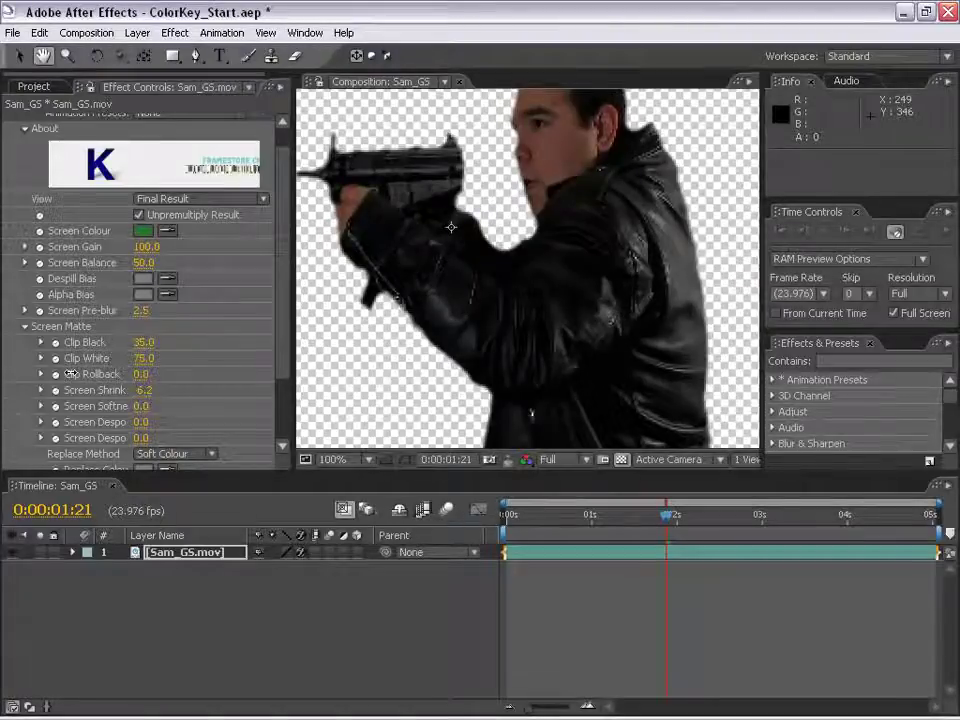
key(ctrl+z)
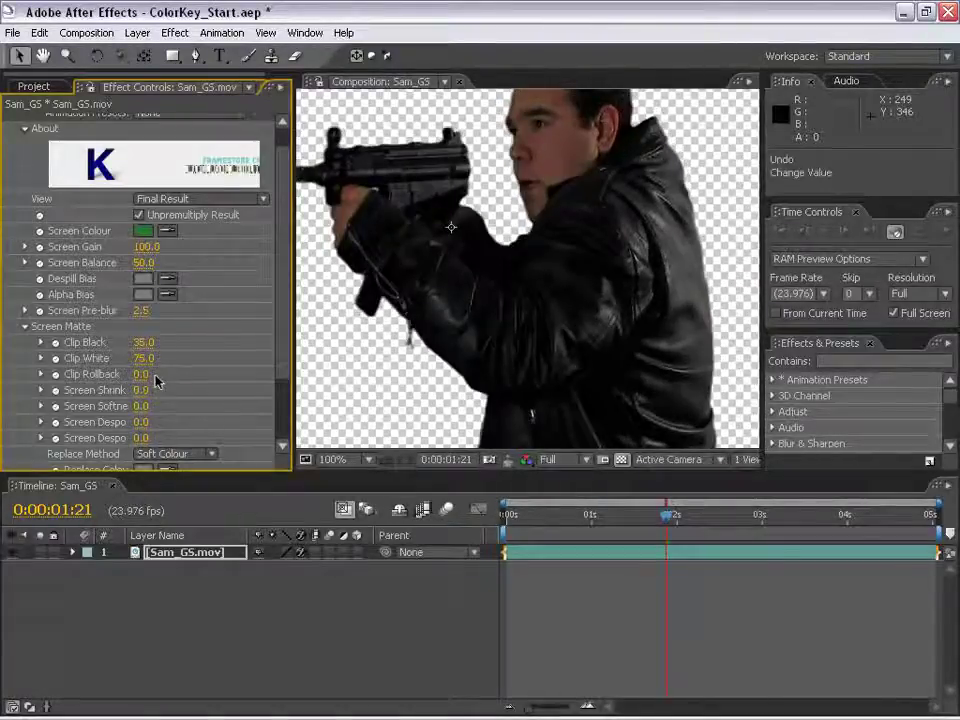
click(141, 390)
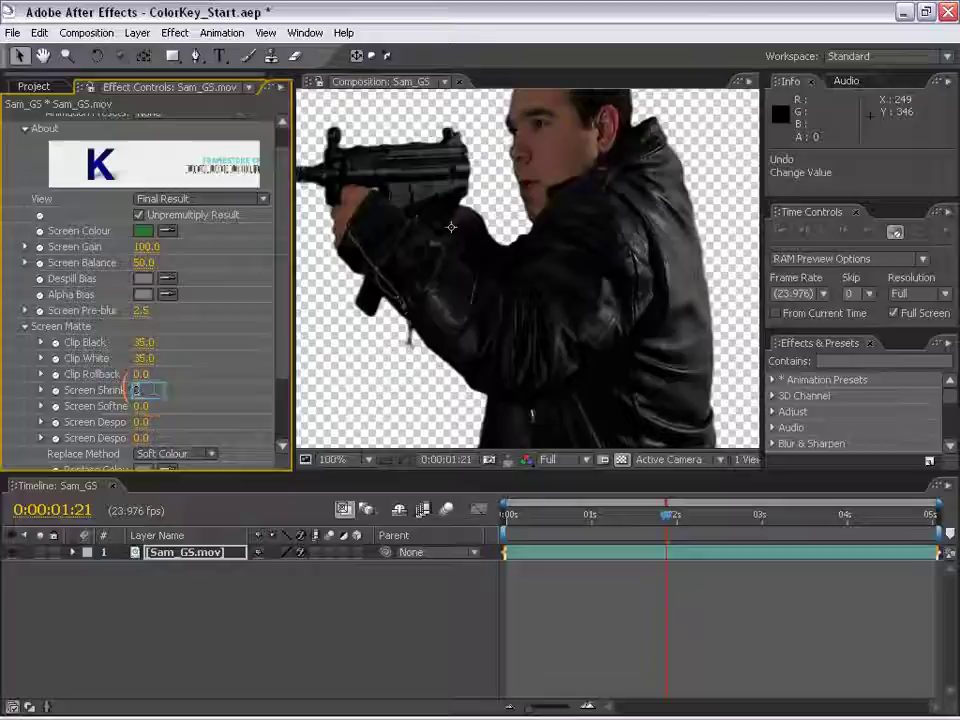
text(-0.5)
key(Return)
scroll(388, 274, up, 2)
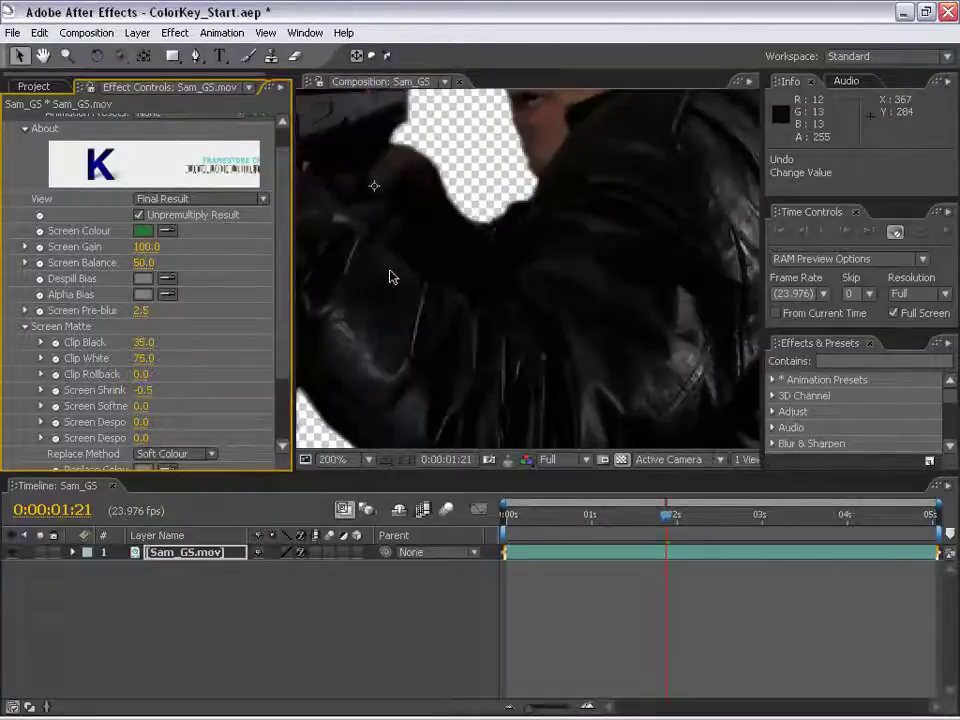
scroll(523, 268, up, 2)
scroll(460, 260, down, 1)
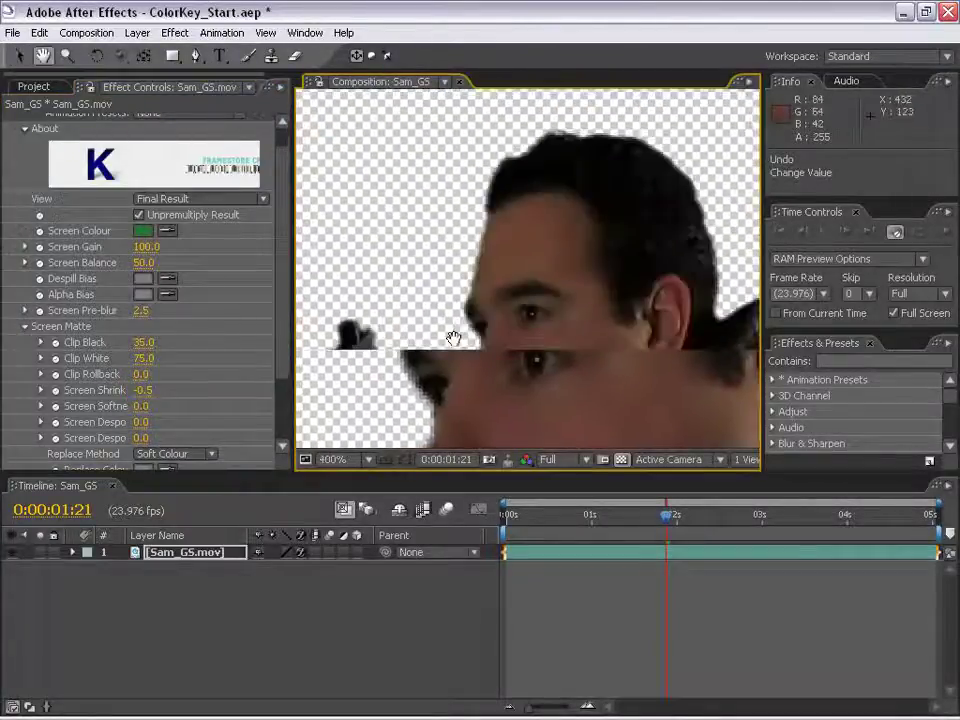
scroll(480, 300, down, 1)
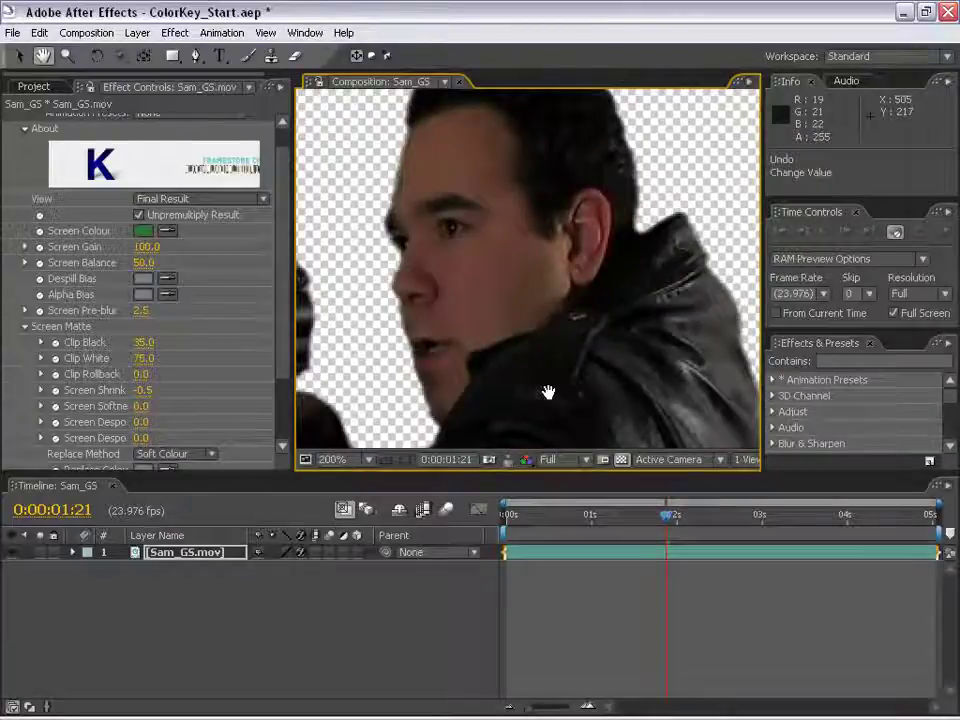
scroll(548, 392, down, 1)
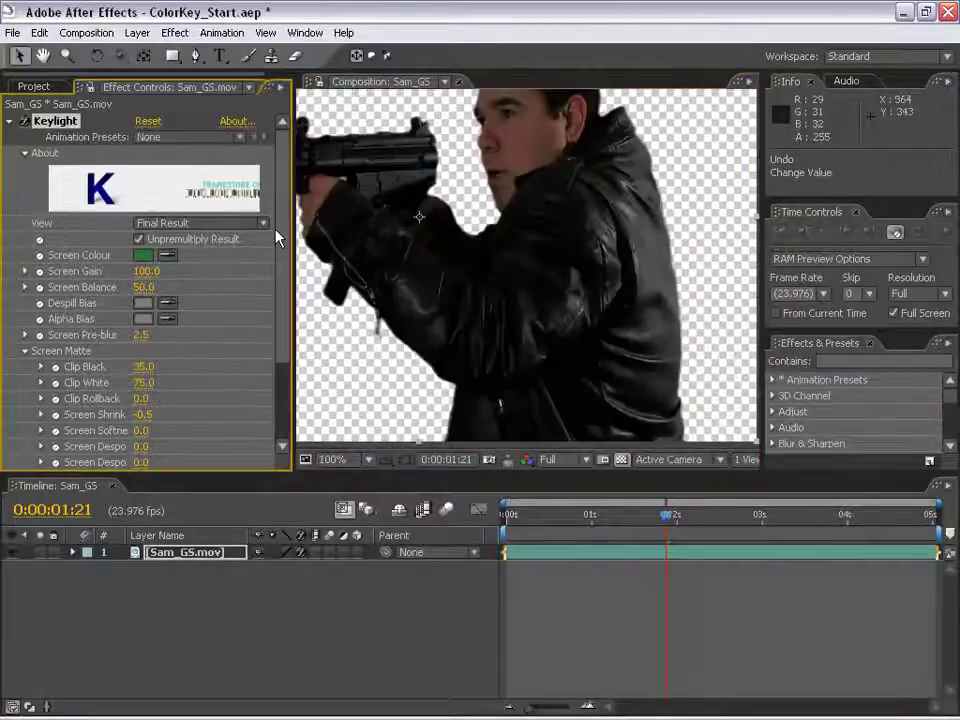
scroll(284, 311, down, 3)
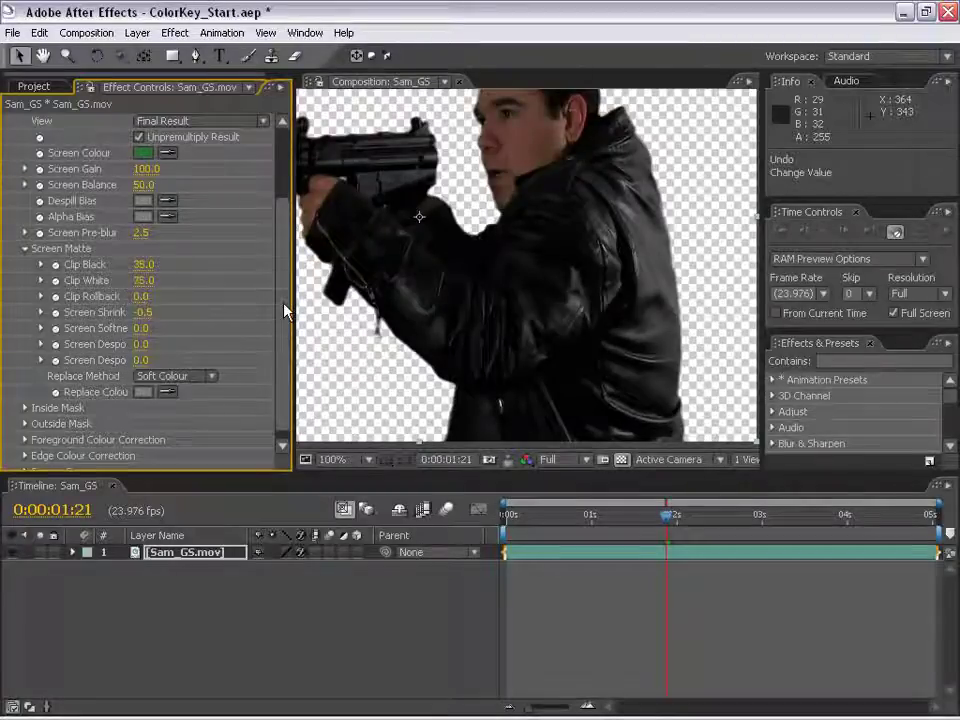
drag(588, 401, 544, 381)
scroll(280, 316, up, 1)
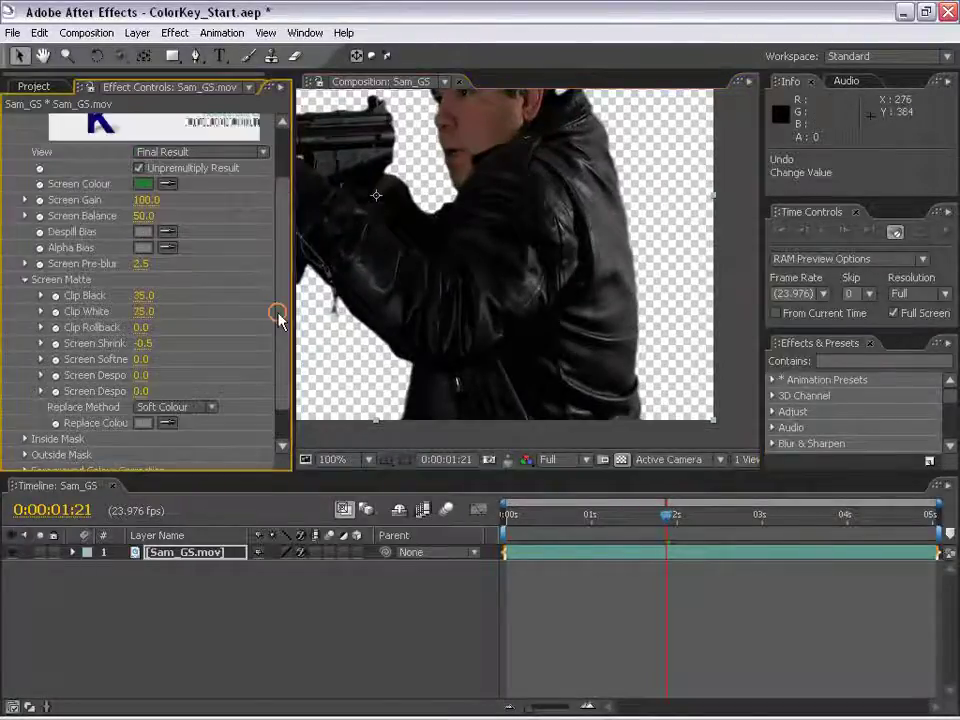
scroll(279, 318, up, 1)
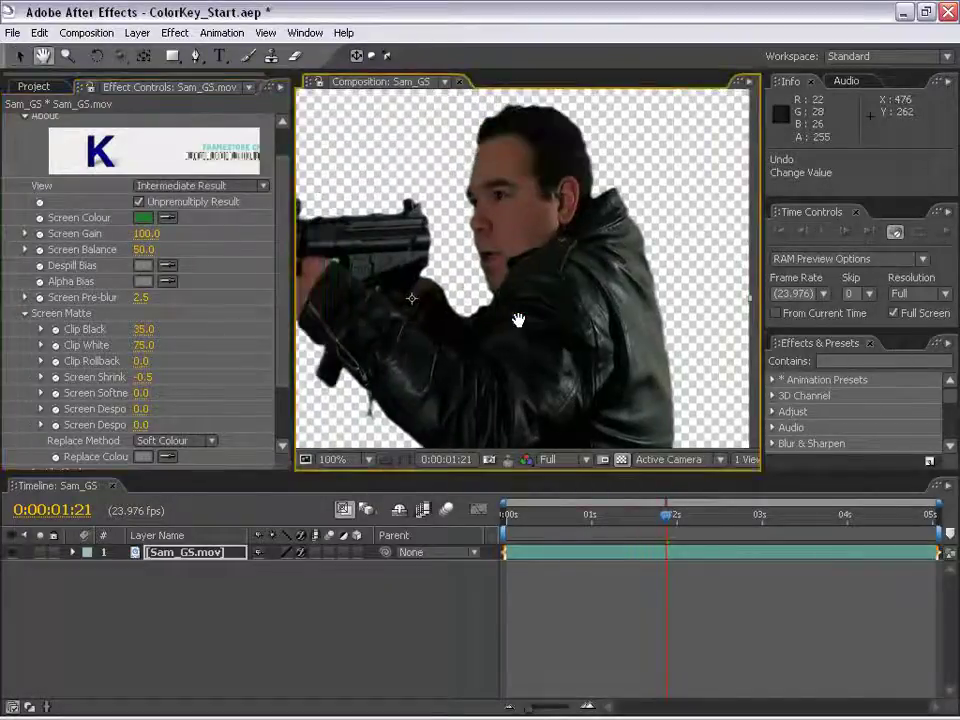
scroll(517, 320, up, 1)
drag(454, 317, 401, 246)
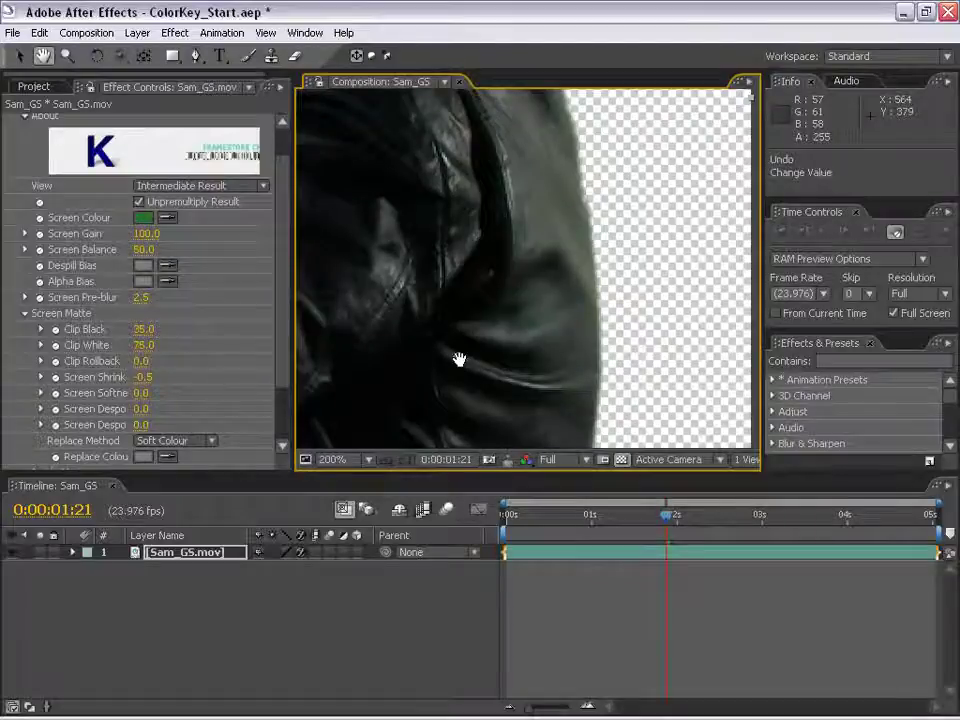
mouse_move(459, 360)
mouse_down()
mouse_move(381, 154)
mouse_move(561, 306)
mouse_move(484, 282)
mouse_up()
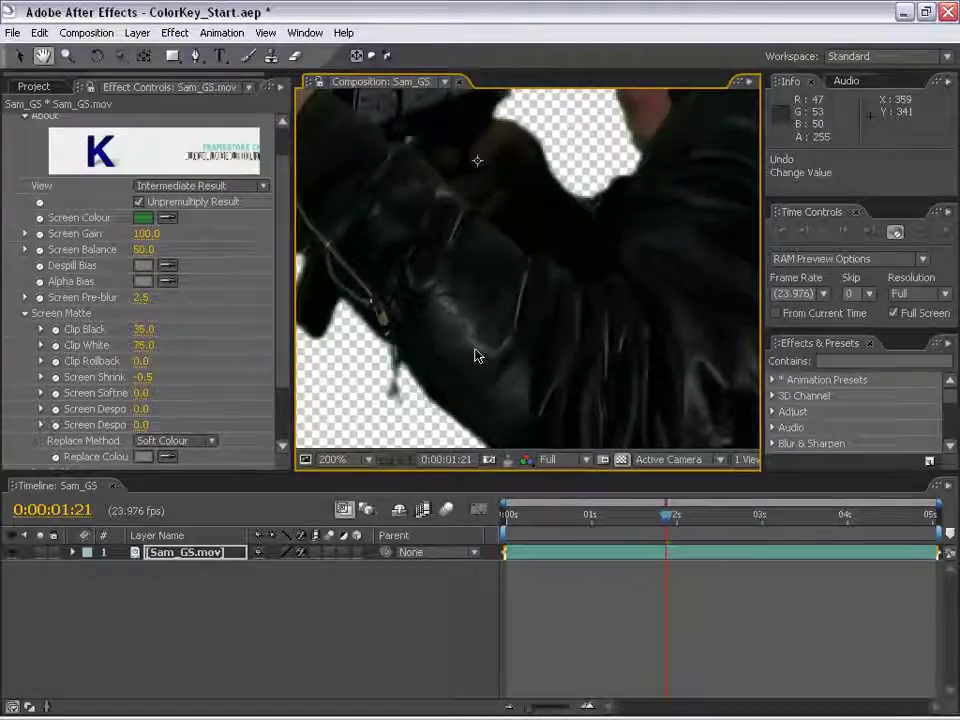
key(comma)
click(200, 185)
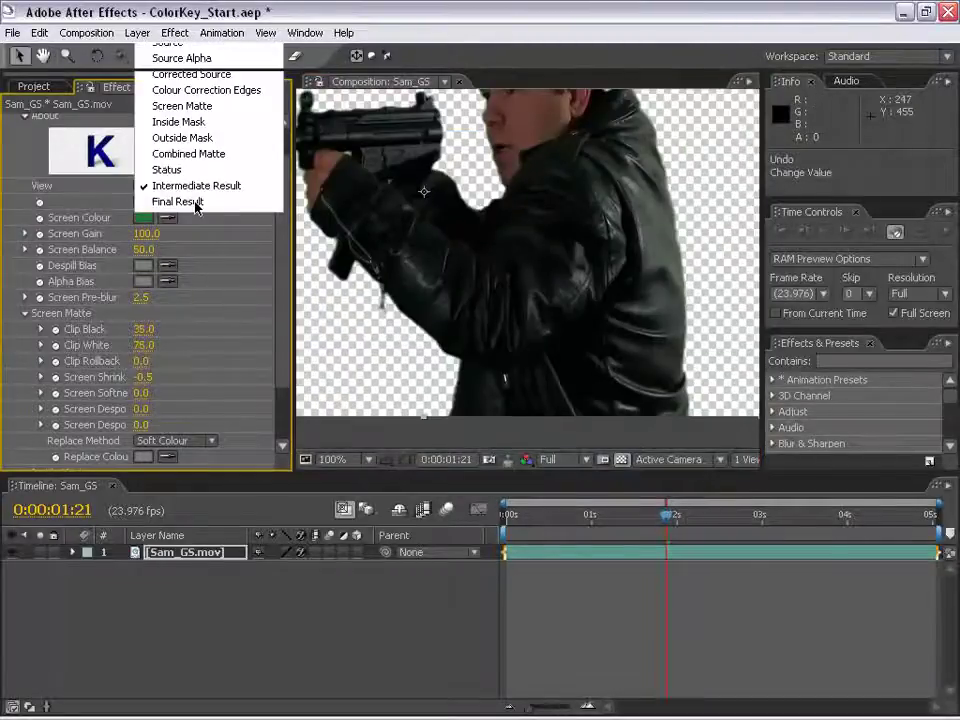
click(196, 202)
key(period)
key(h)
mouse_move(546, 257)
mouse_down()
mouse_move(546, 204)
mouse_move(537, 317)
mouse_up()
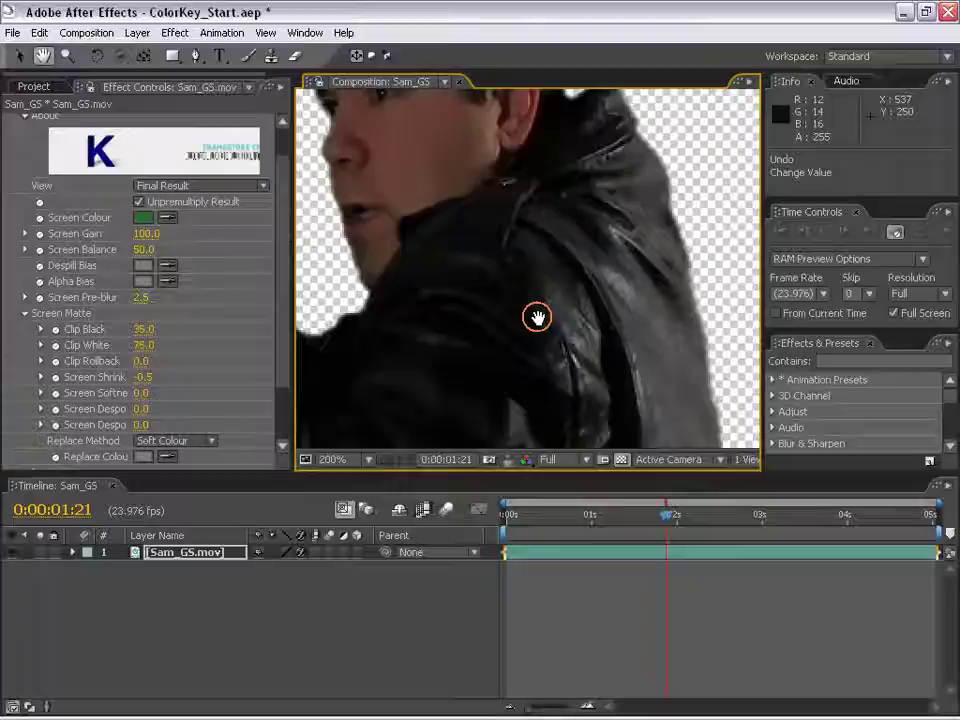
key(comma)
drag(459, 330, 462, 283)
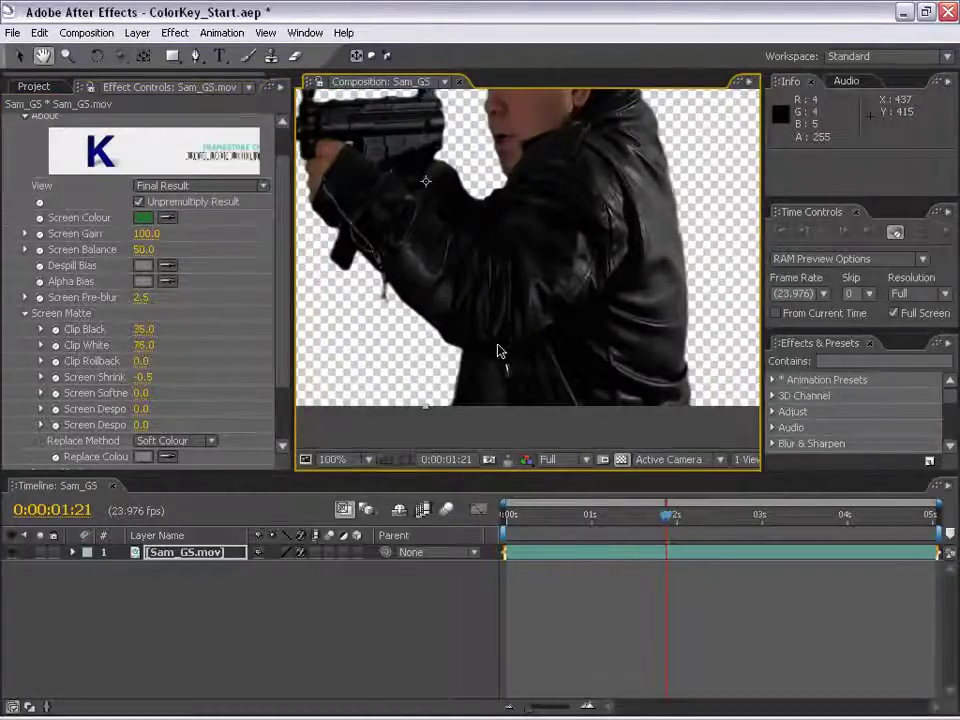
drag(491, 270, 491, 306)
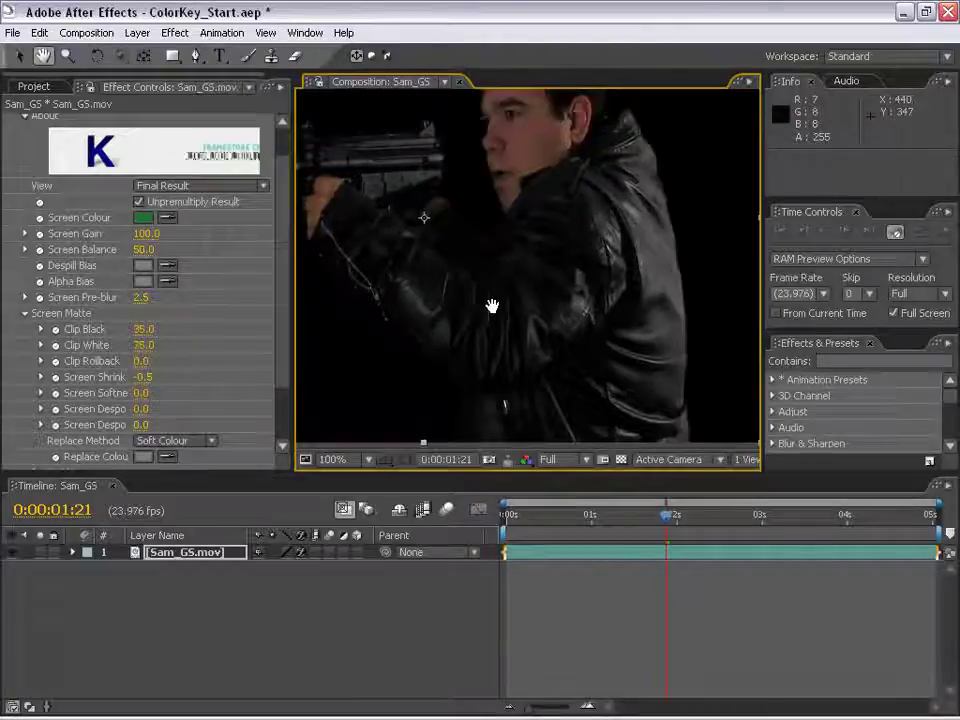
click(620, 459)
drag(551, 313, 521, 296)
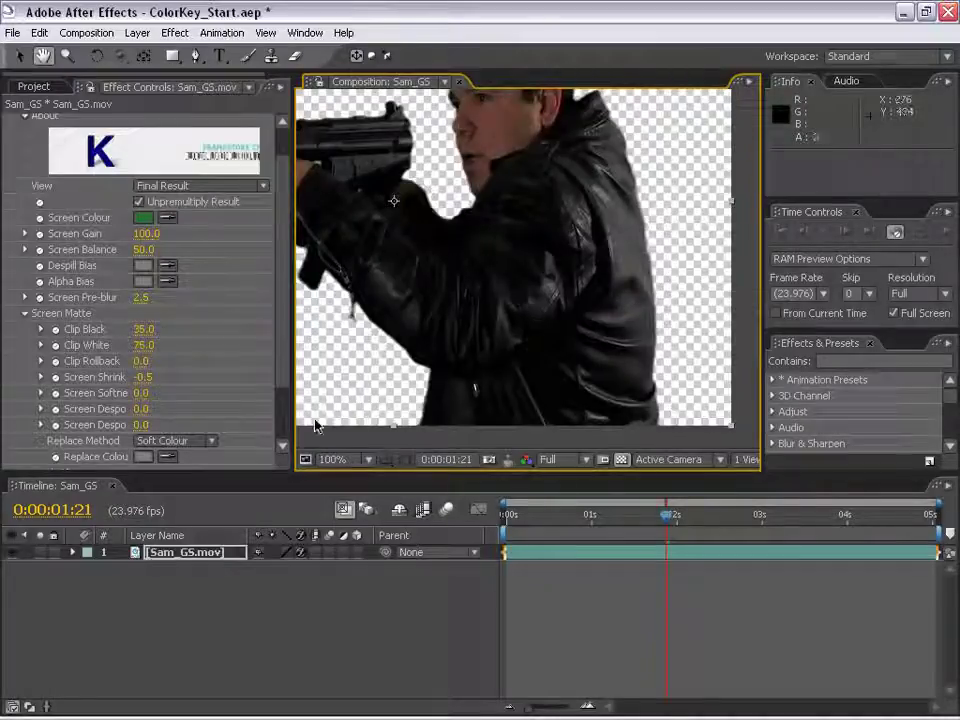
scroll(115, 381, down, 3)
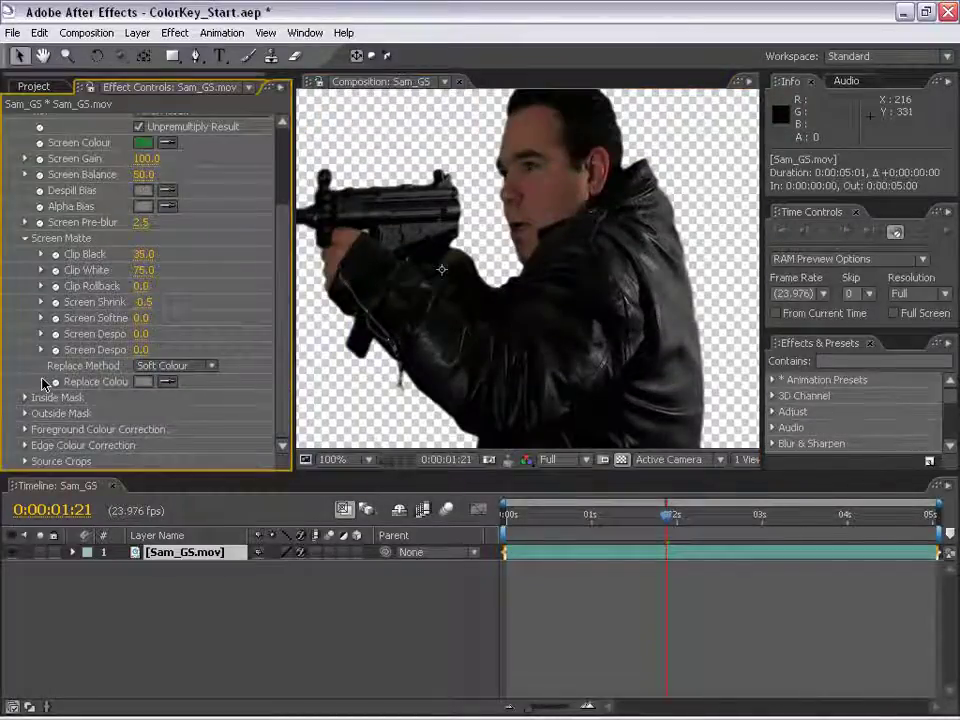
- Set Replace Method to Hard Colour with a dark muted green replace colour
click(172, 365)
click(176, 354)
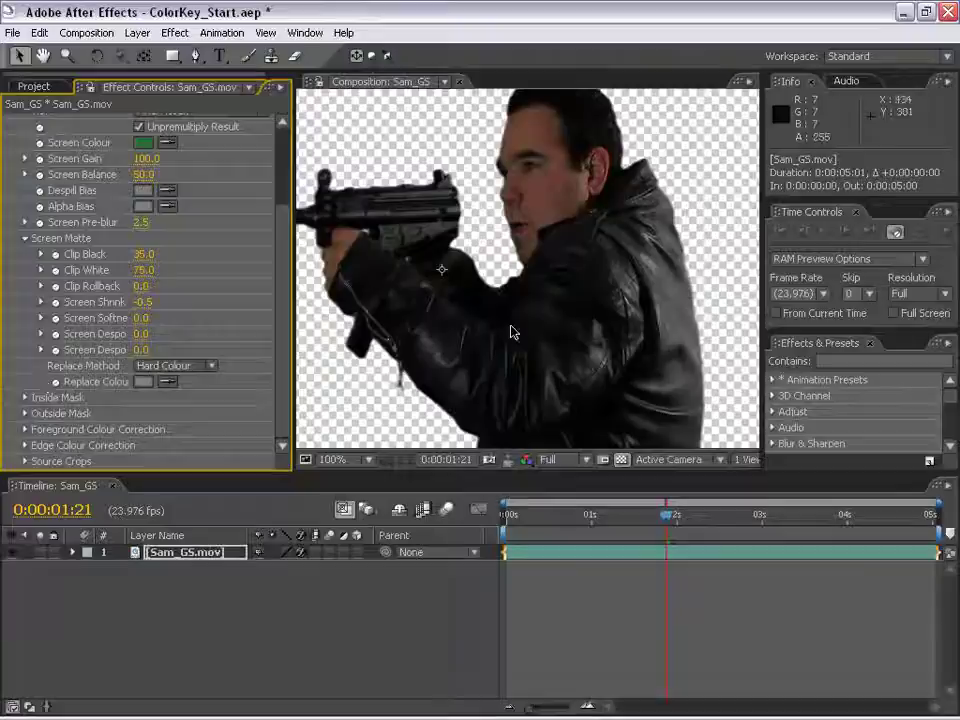
key(h)
drag(473, 389, 439, 294)
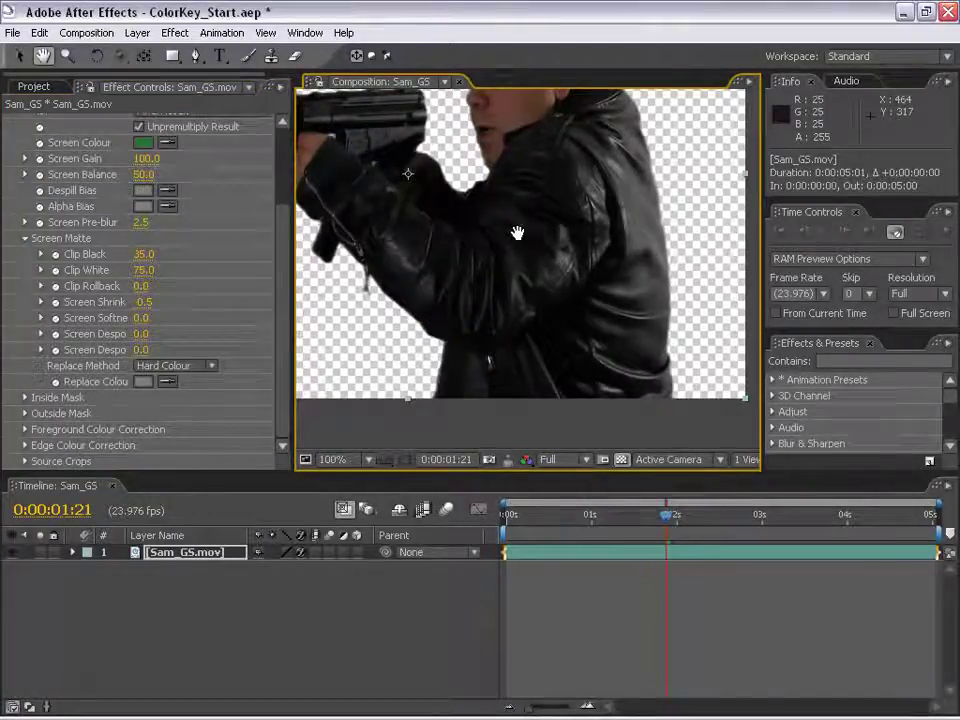
drag(517, 233, 515, 255)
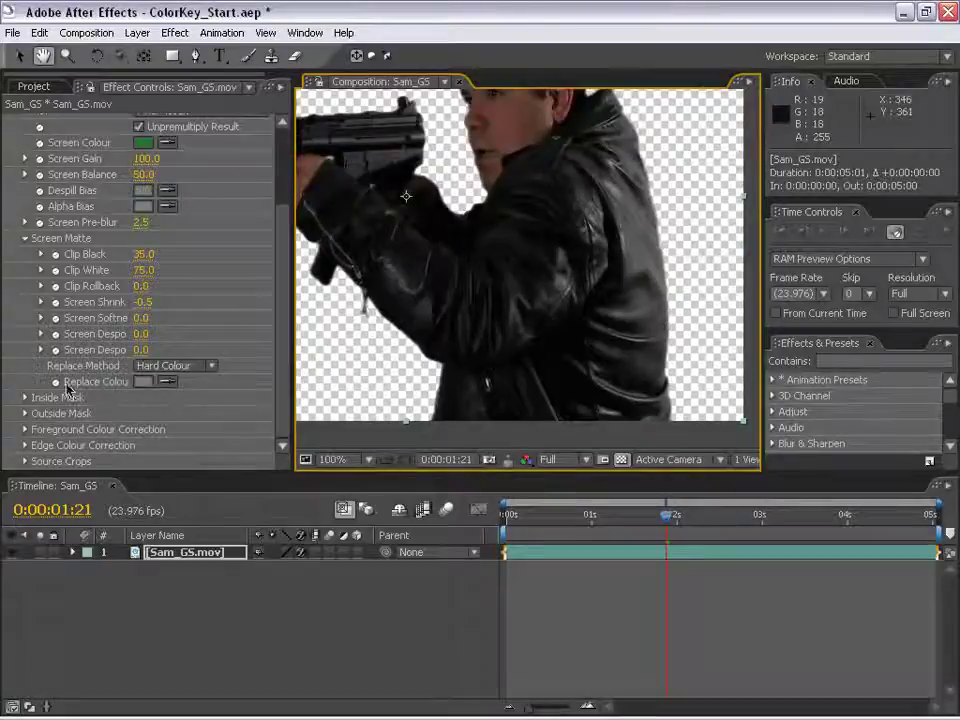
click(143, 381)
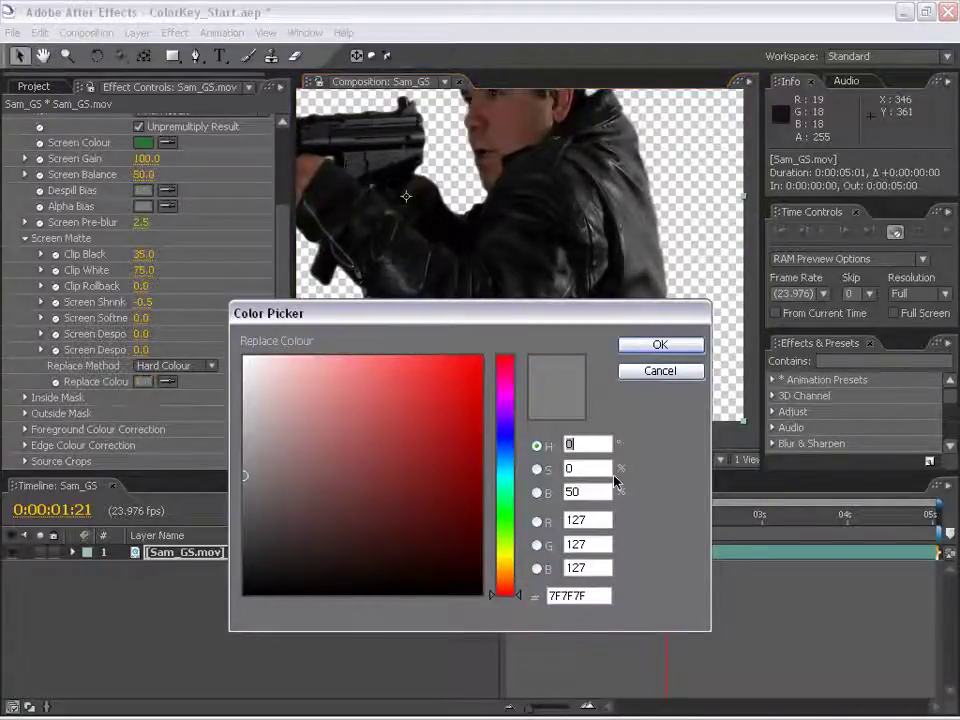
text(103)
drag(279, 508, 284, 532)
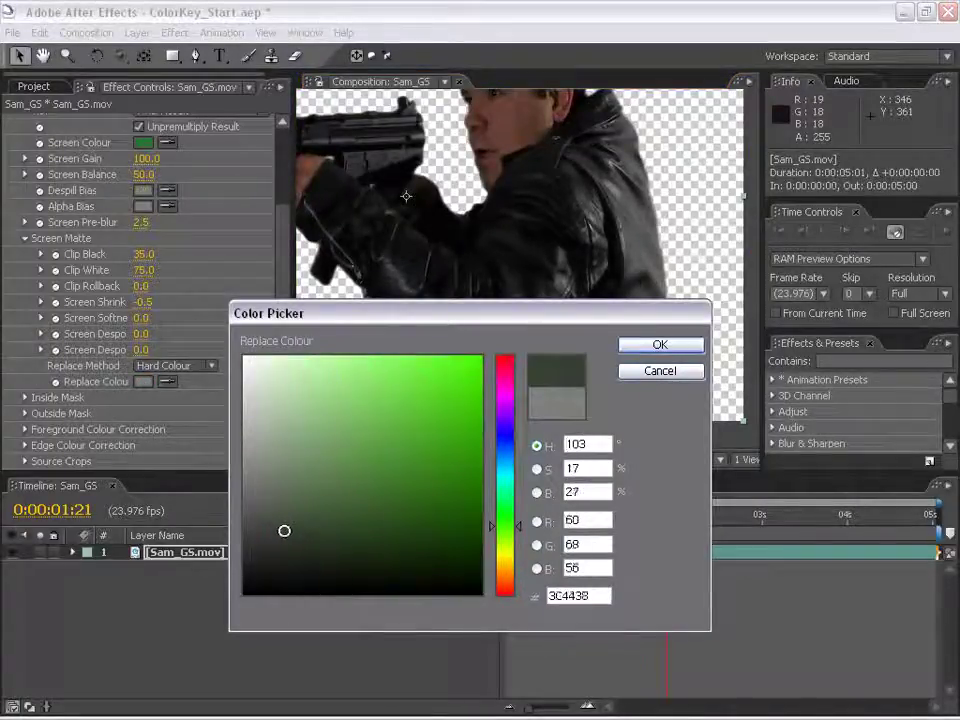
click(659, 344)
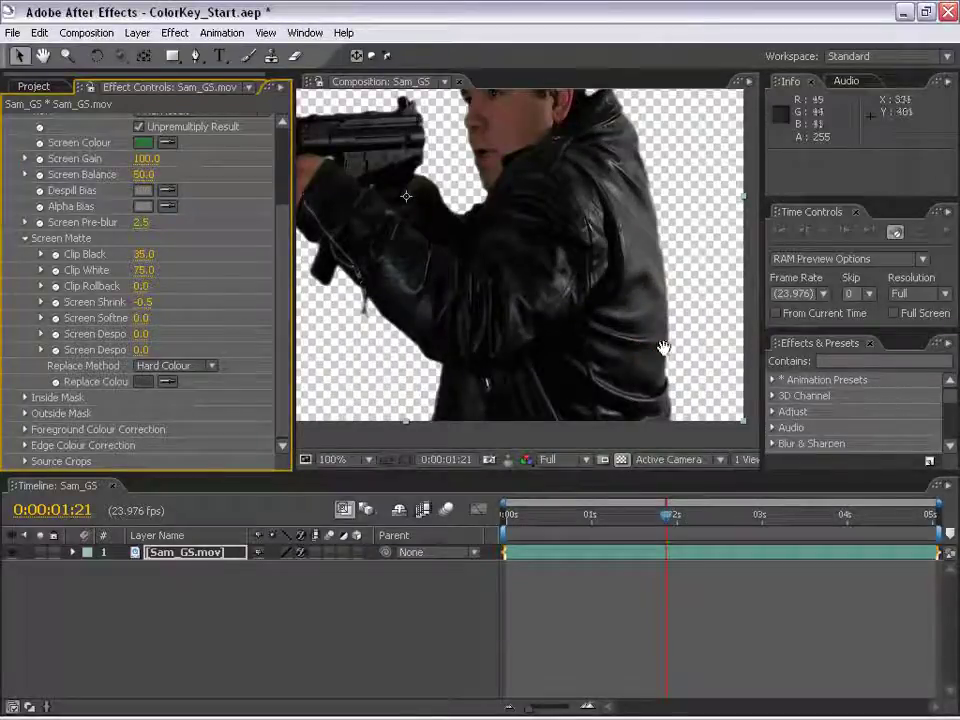
- Fine-tune the dark green replace shade, then zoom out and scrub back to an earlier frame
key(h)
mouse_move(606, 302)
mouse_down()
mouse_move(499, 249)
mouse_move(520, 380)
mouse_move(508, 321)
mouse_move(555, 343)
mouse_up()
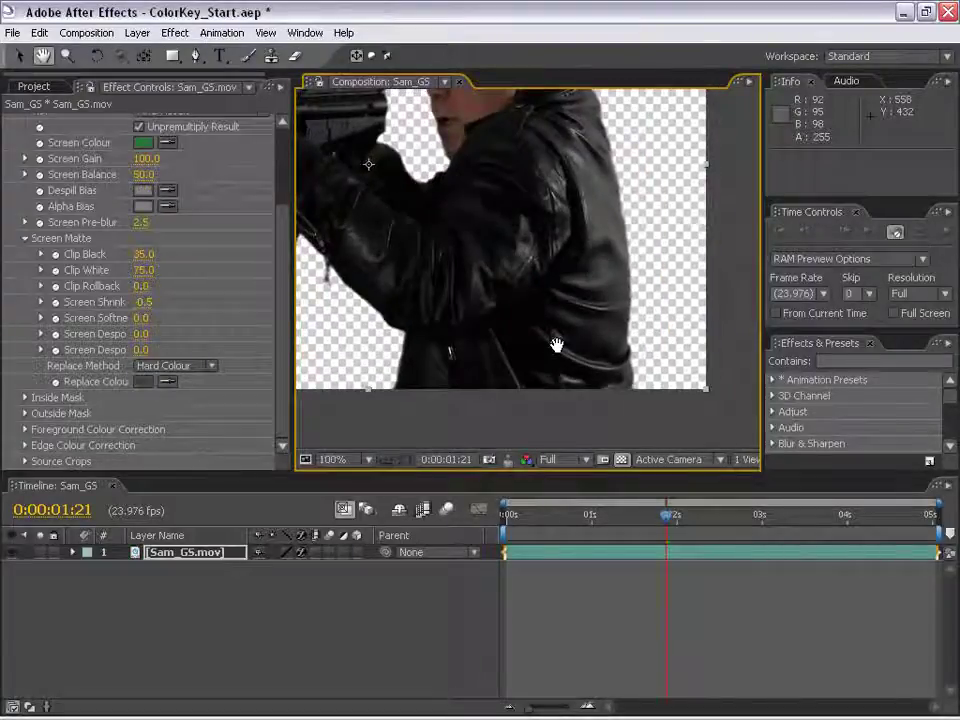
drag(557, 345, 586, 386)
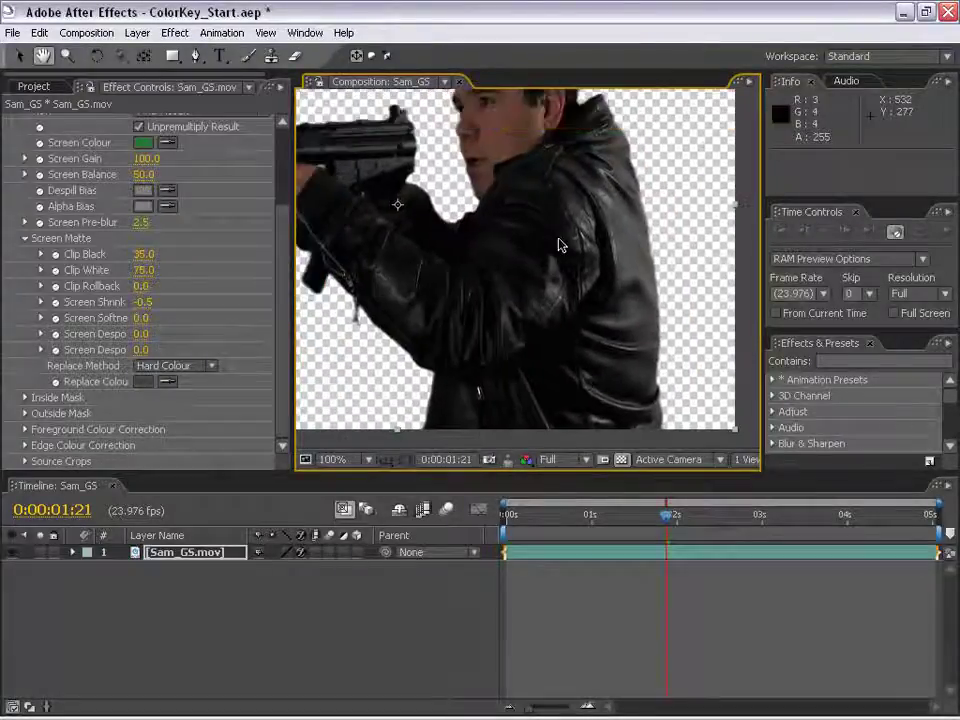
click(143, 382)
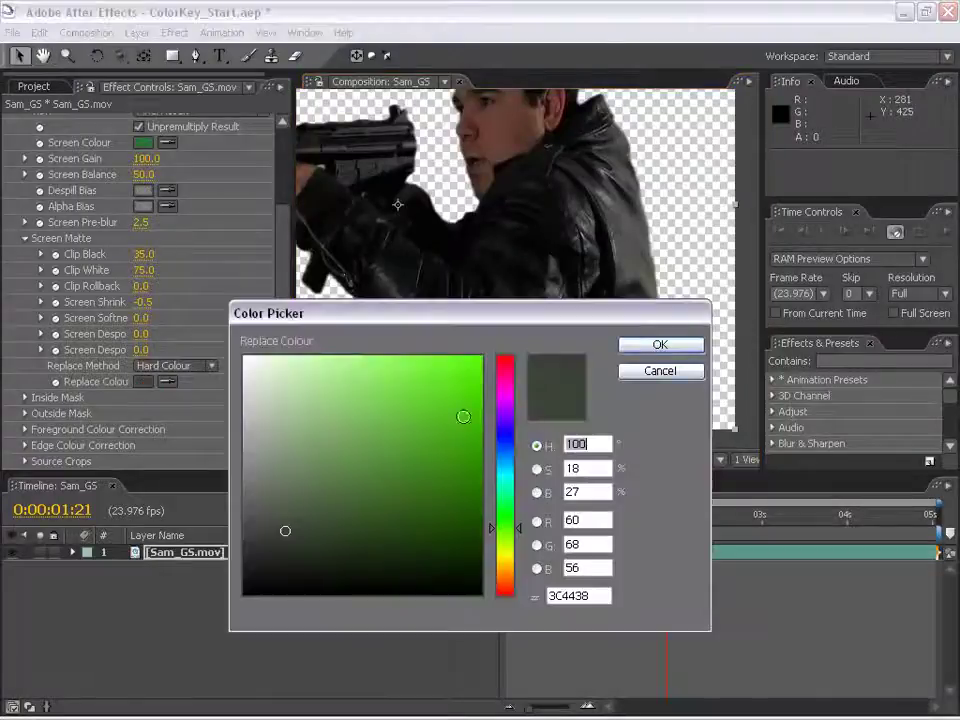
drag(293, 534, 286, 529)
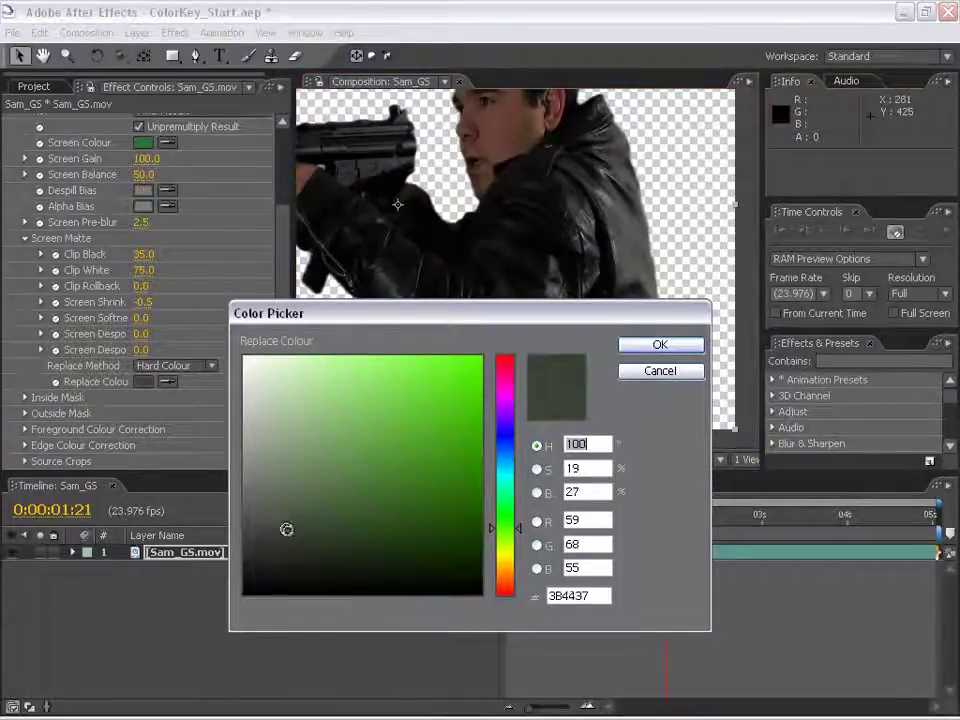
click(695, 349)
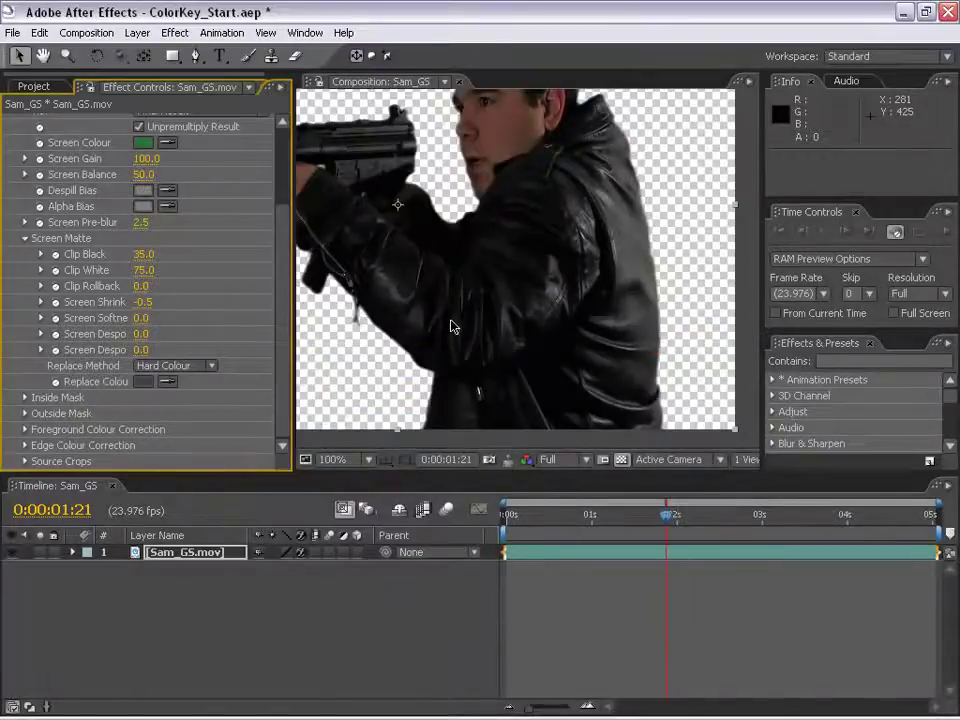
key(comma)
drag(440, 318, 498, 362)
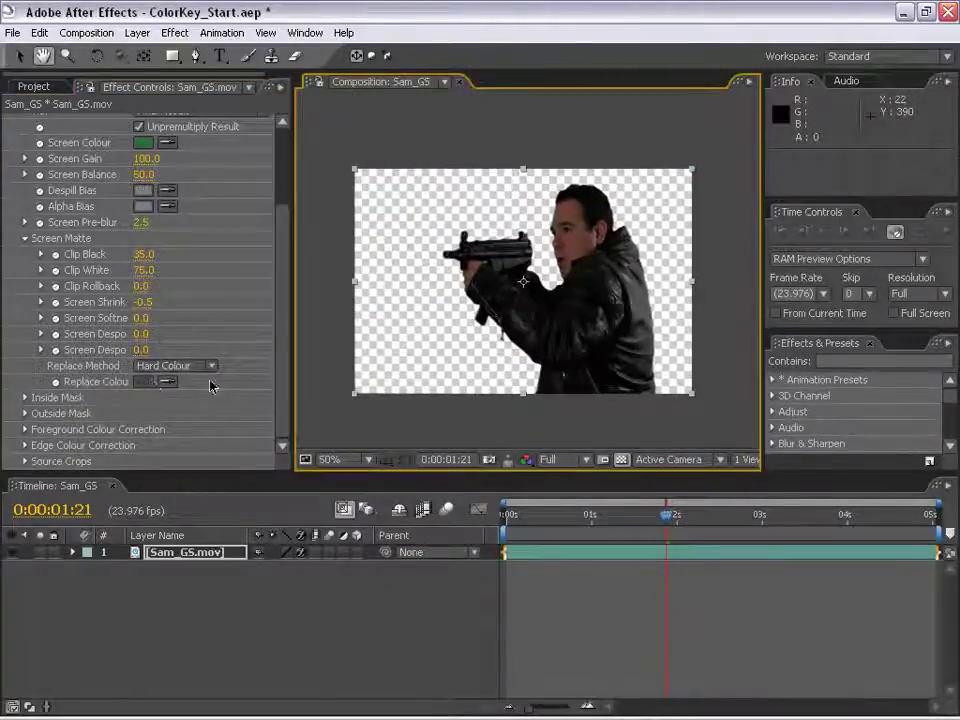
click(614, 547)
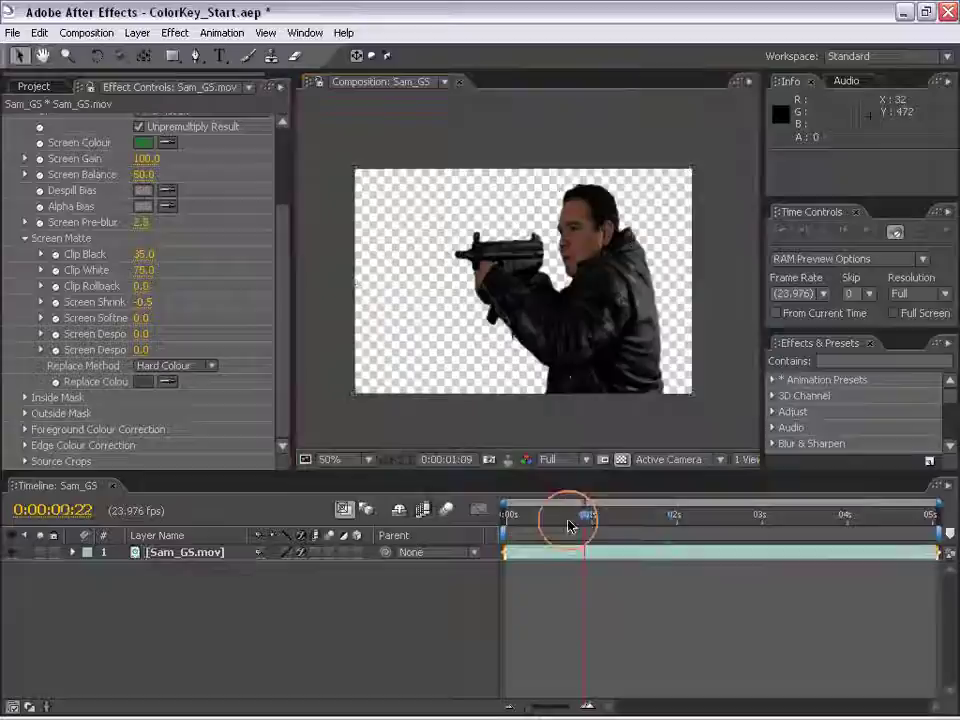
drag(568, 525, 506, 525)
- Preview IMG_9394.jpg in a Footage viewer, then return to Sam_GS at half zoom
click(705, 514)
scroll(594, 272, up, 2)
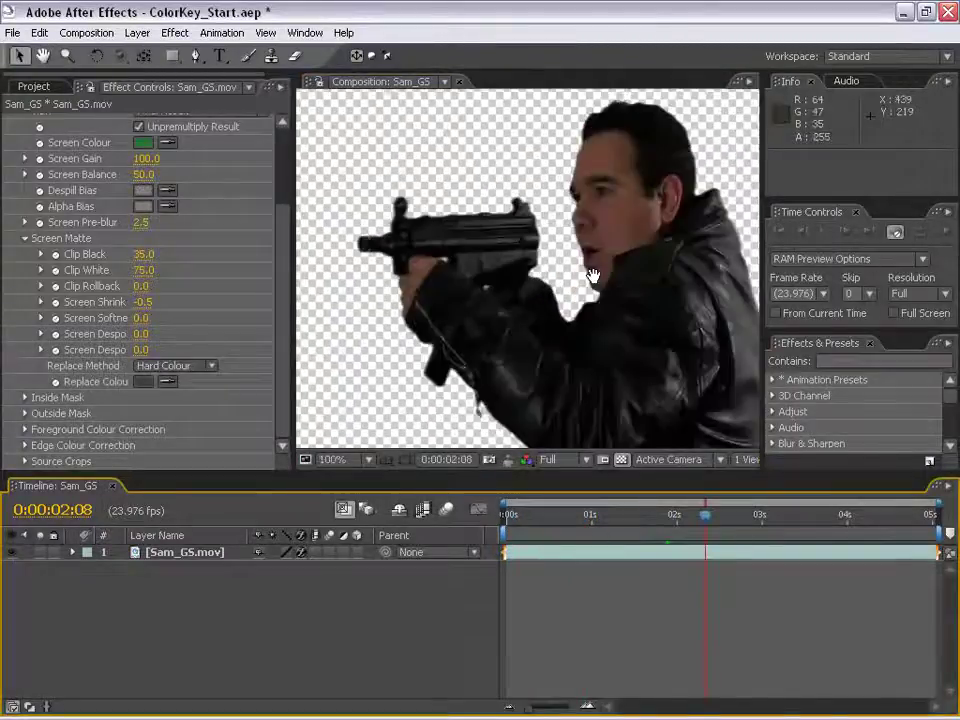
click(33, 87)
click(36, 306)
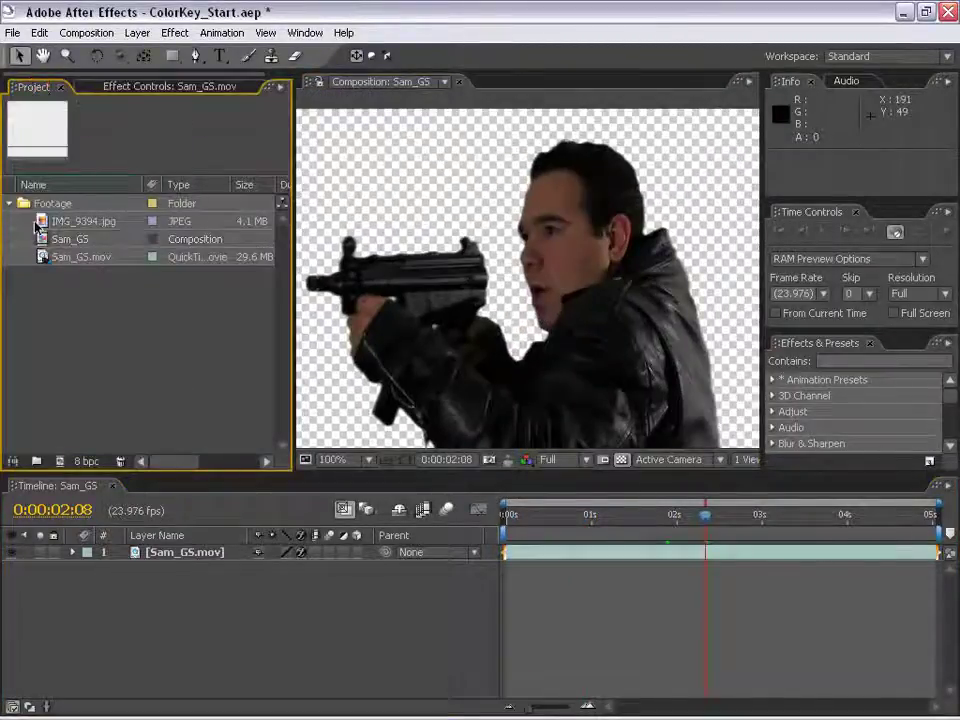
click(45, 222)
drag(44, 224, 162, 338)
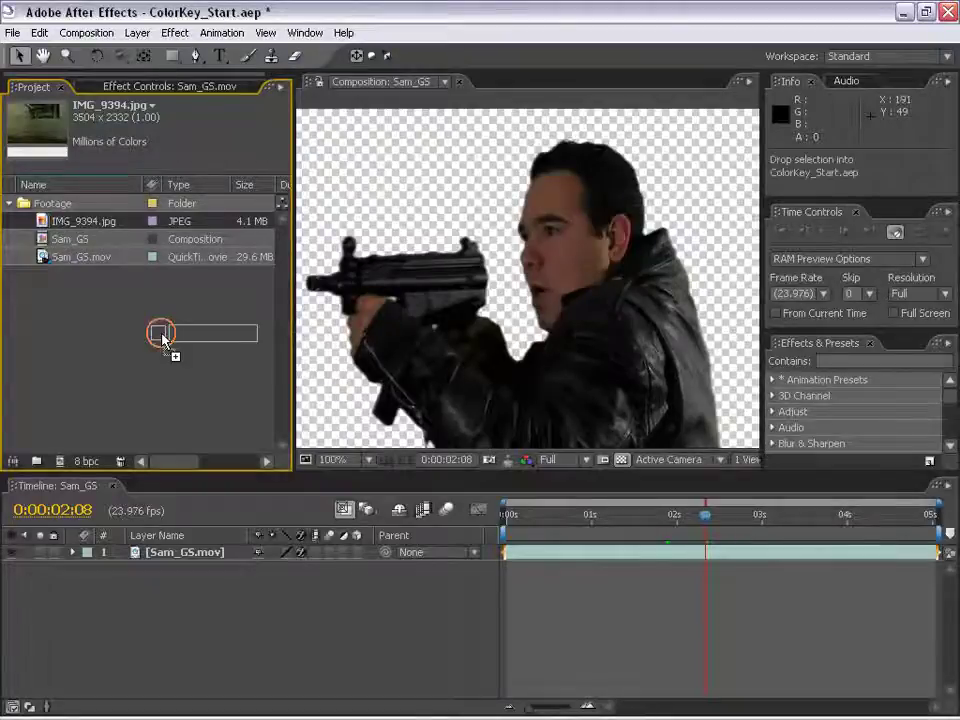
double_click(83, 221)
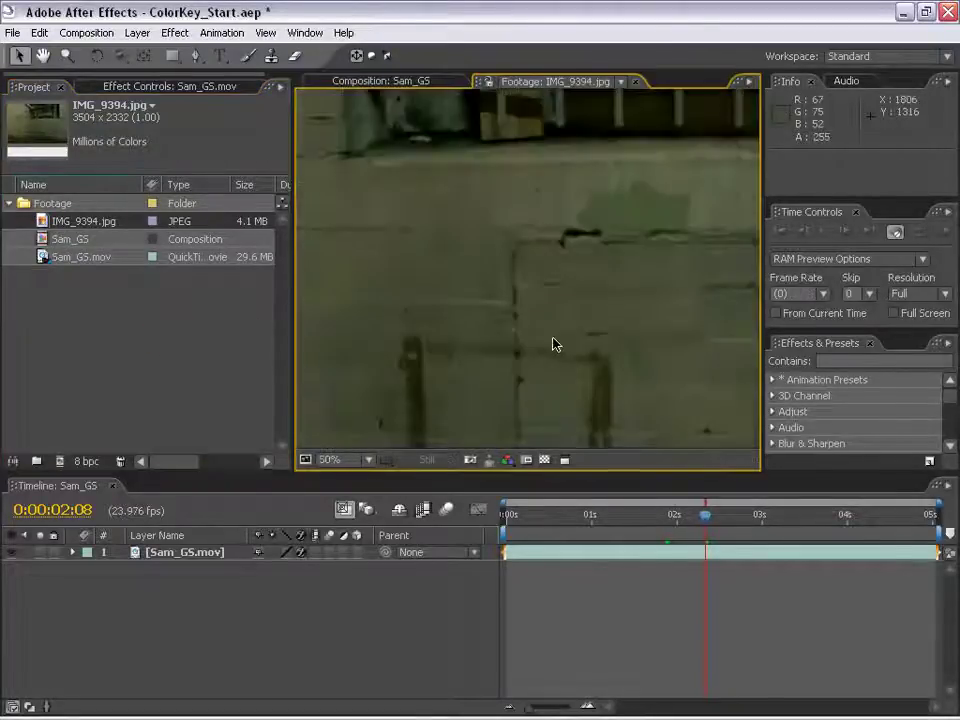
scroll(517, 337, down, 2)
scroll(536, 326, up, 1)
drag(544, 285, 538, 296)
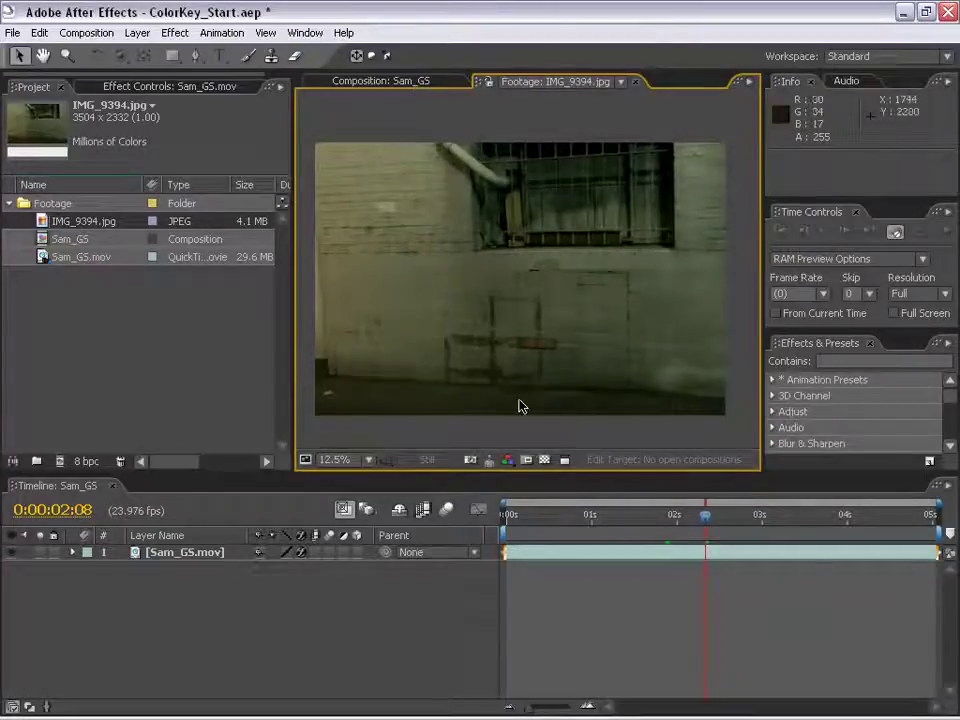
click(372, 82)
click(606, 611)
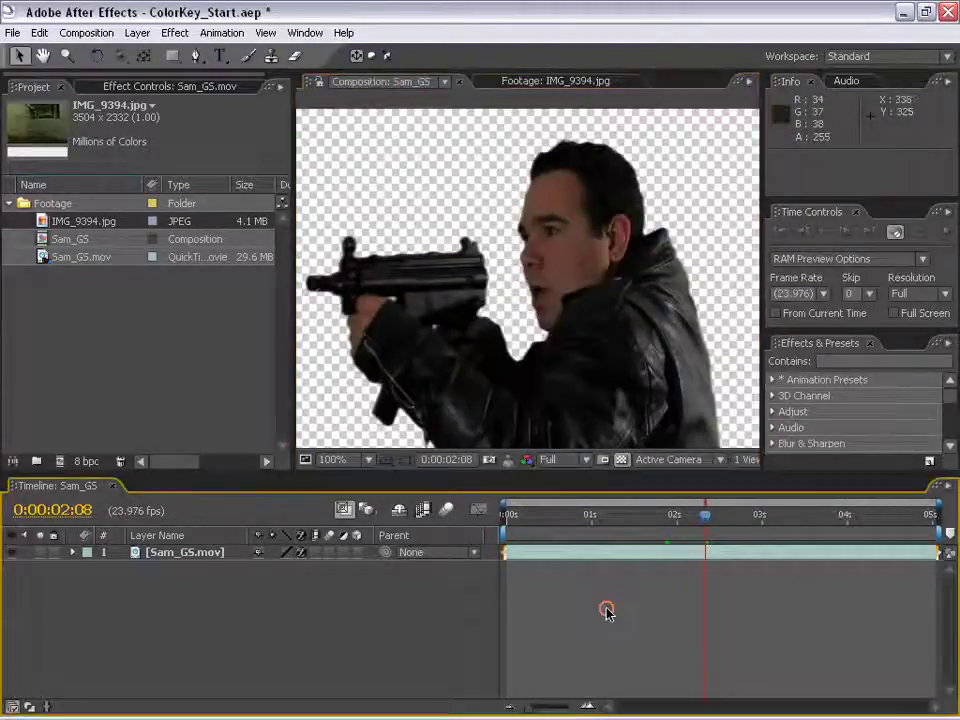
- Add IMG_9394.jpg below the gunman layer, starting at the composition's beginning
key(comma)
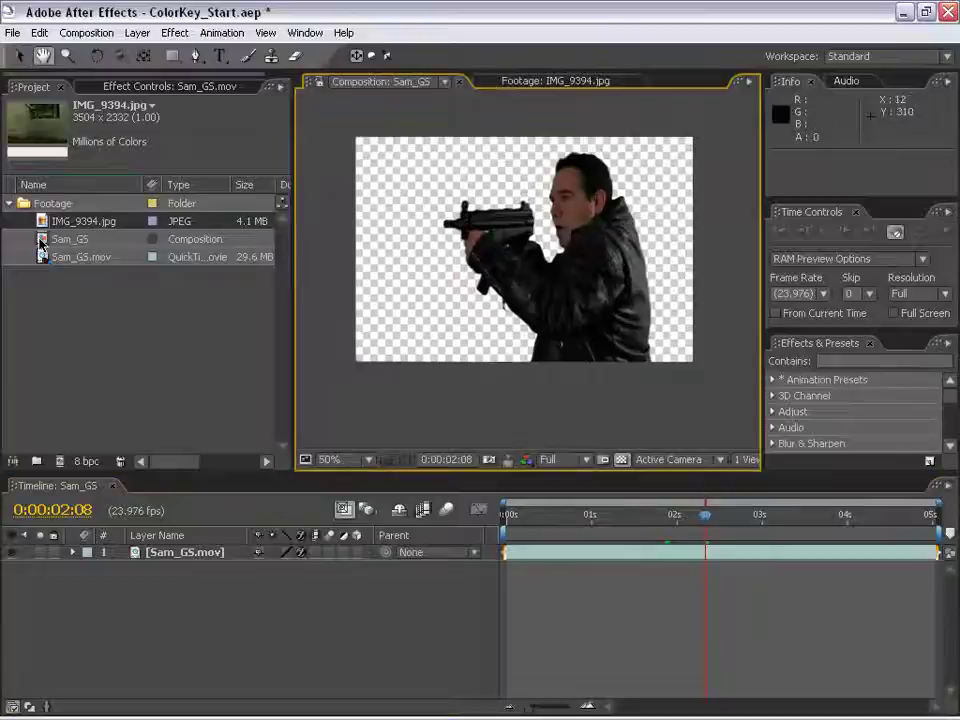
drag(70, 221, 525, 579)
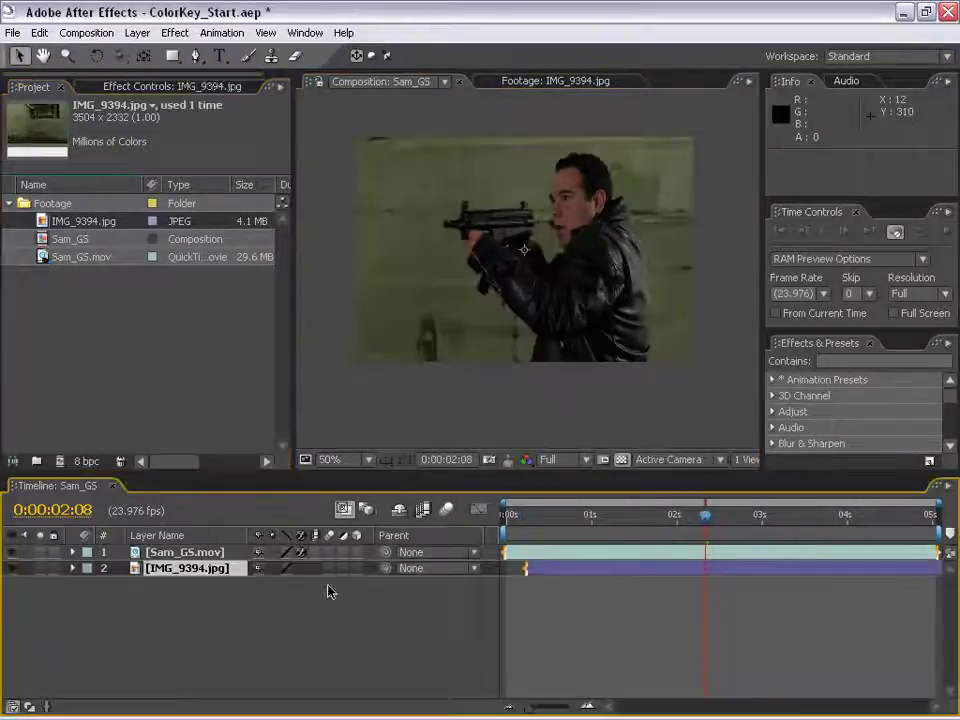
key(alt+Home)
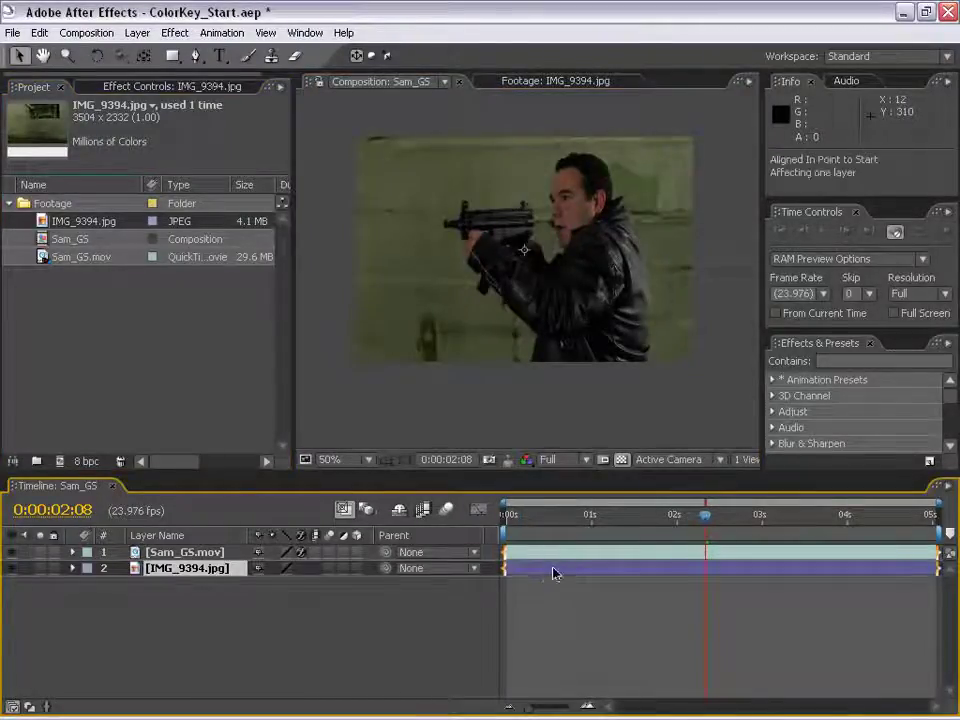
scroll(540, 349, down, 4)
scroll(540, 349, up, 1)
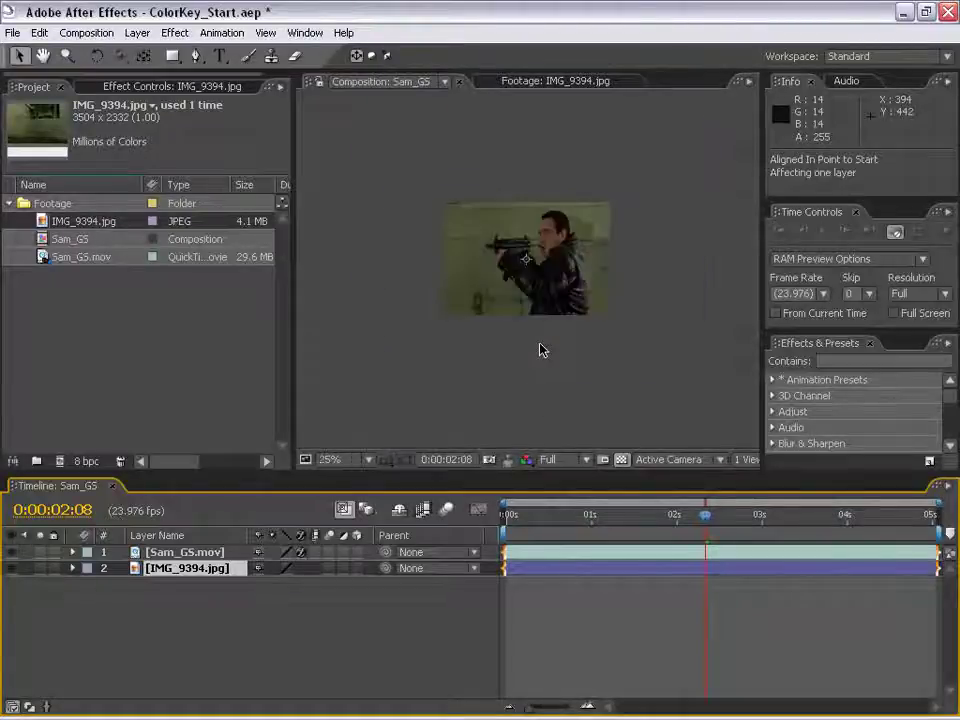
scroll(540, 349, down, 1)
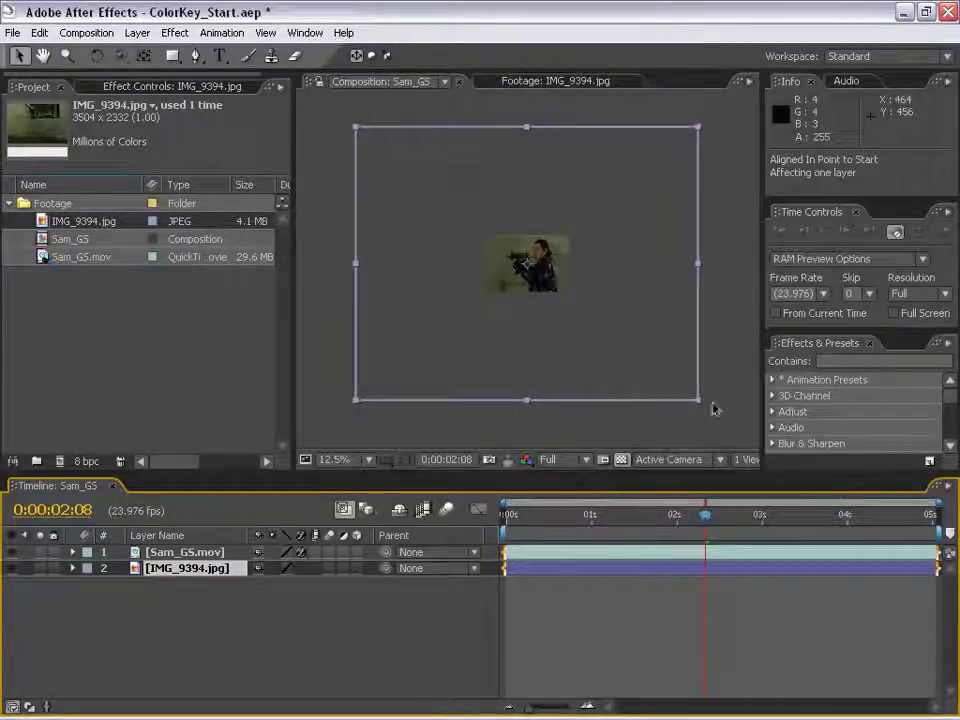
- Scale the alley photo down to about a quarter, then enlarge it to cover the frame
drag(697, 403, 563, 313)
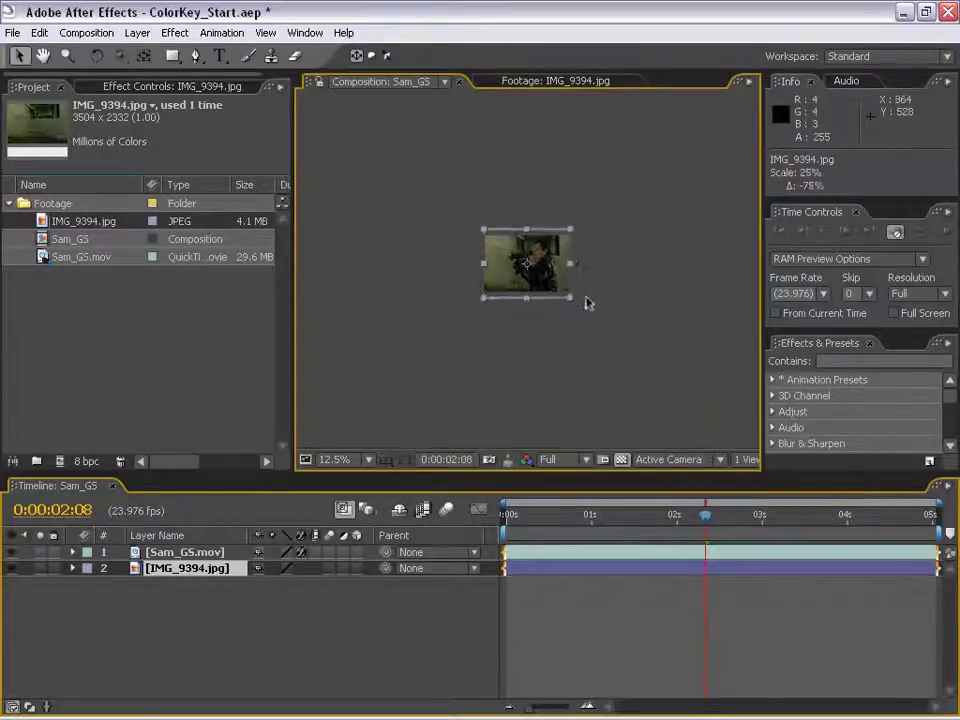
key(period)
key(period)
key(period)
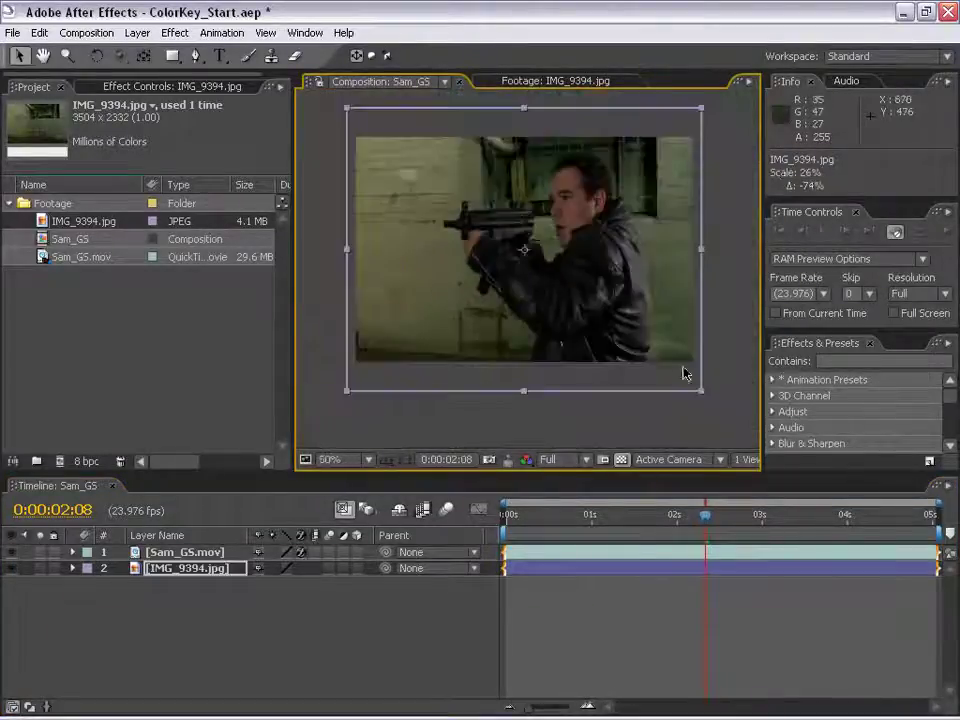
mouse_move(703, 397)
mouse_down()
mouse_move(660, 362)
mouse_move(655, 387)
mouse_up()
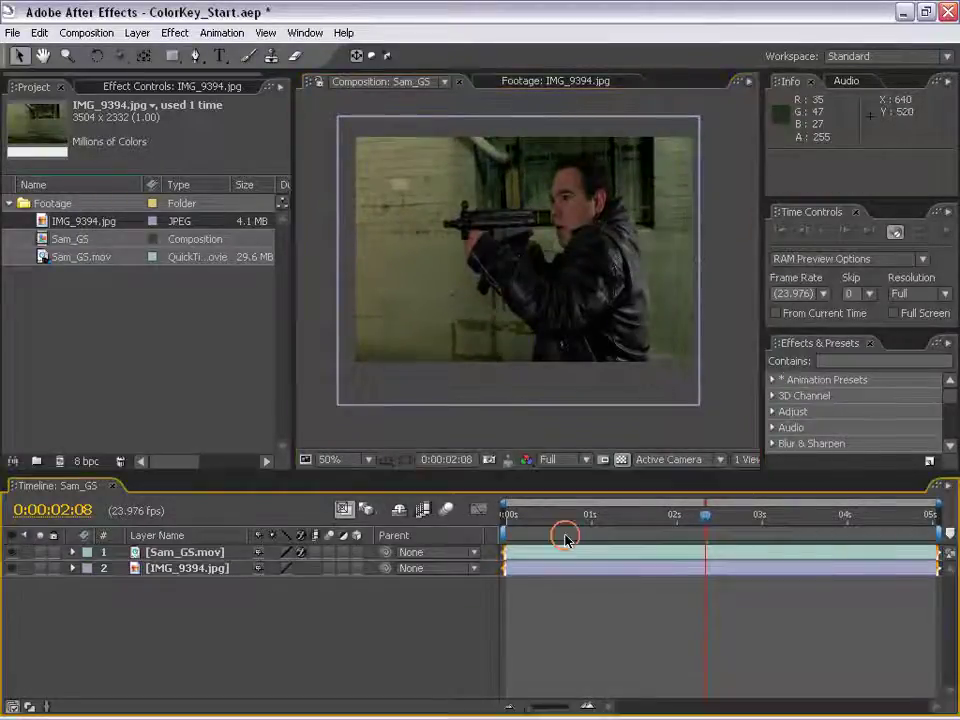
drag(563, 530, 613, 530)
click(615, 405)
drag(700, 405, 717, 420)
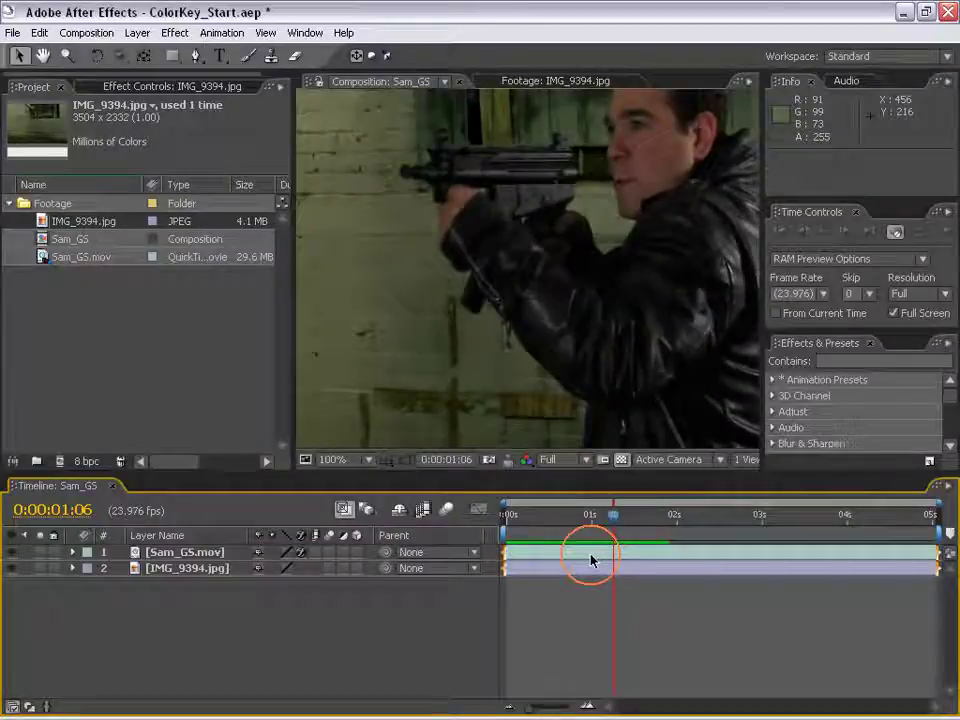
click(546, 568)
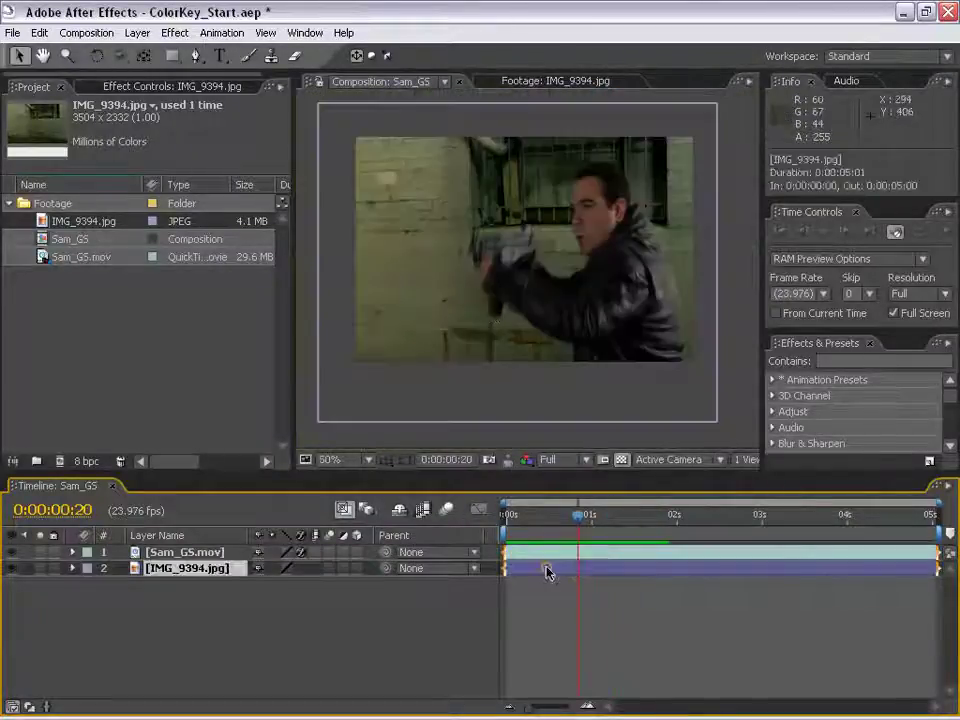
click(178, 553)
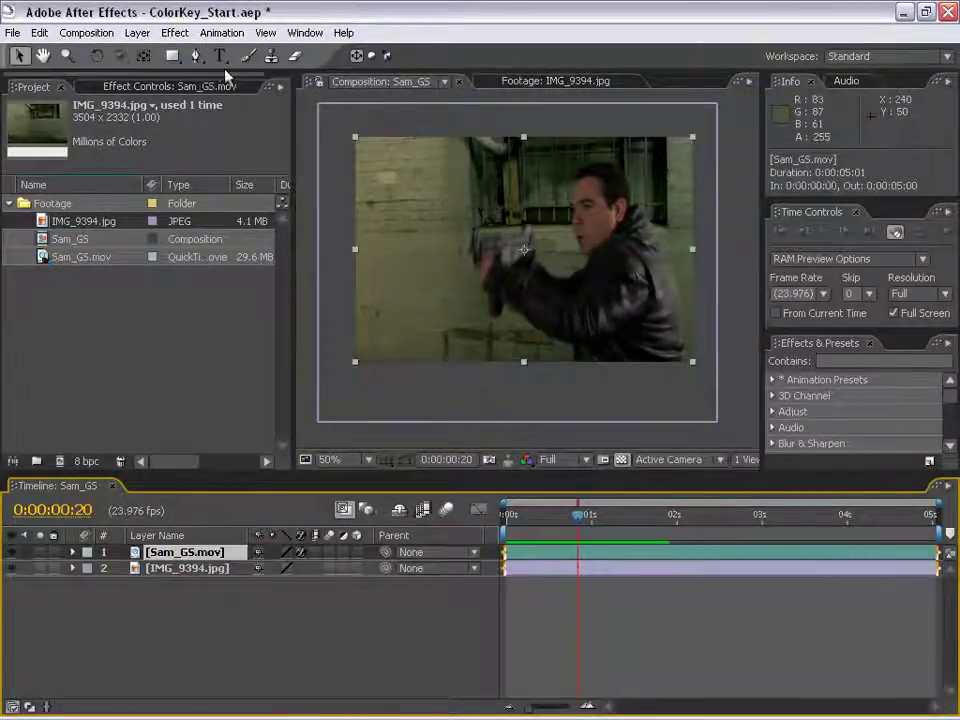
- Apply Simple Choker to the gunman clip and try Choke Matte values of 0.75 and 1.50
click(175, 32)
mouse_move(188, 284)
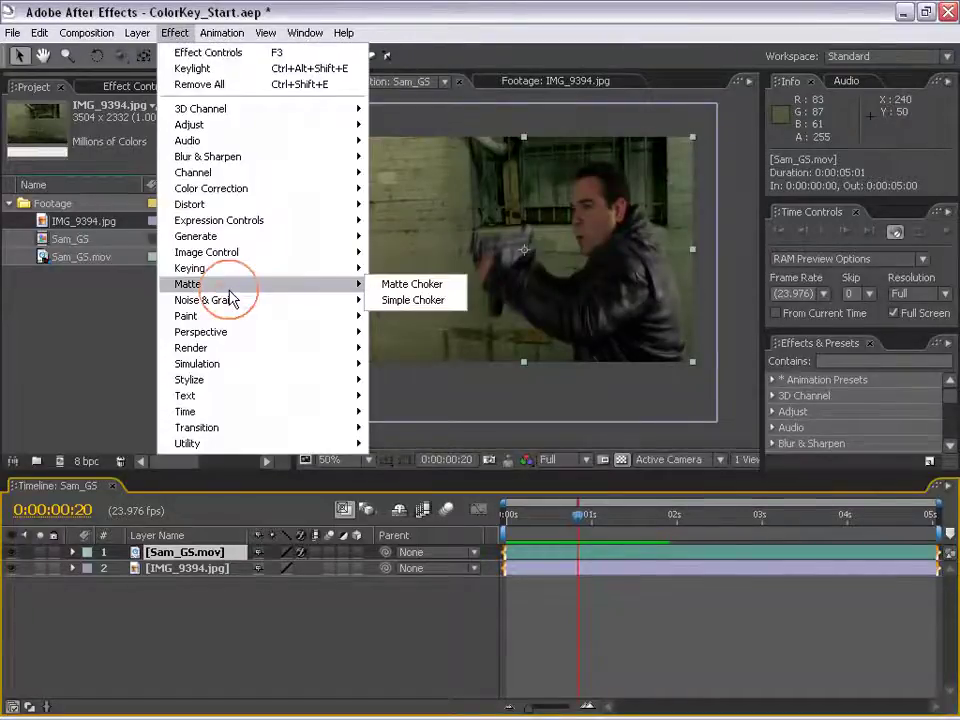
click(442, 302)
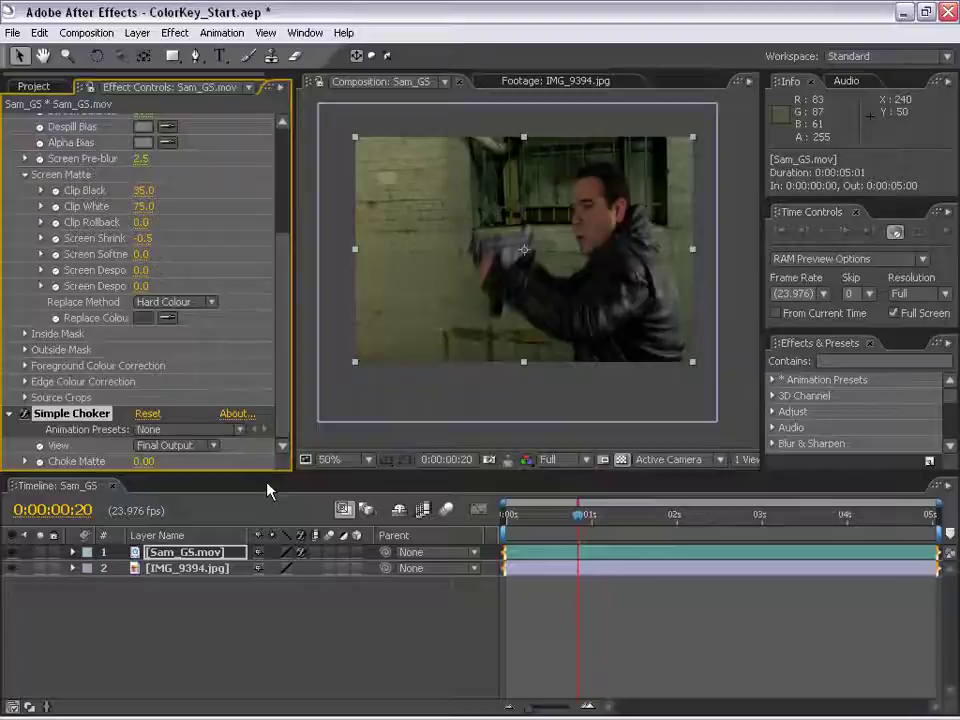
click(143, 461)
text(0)
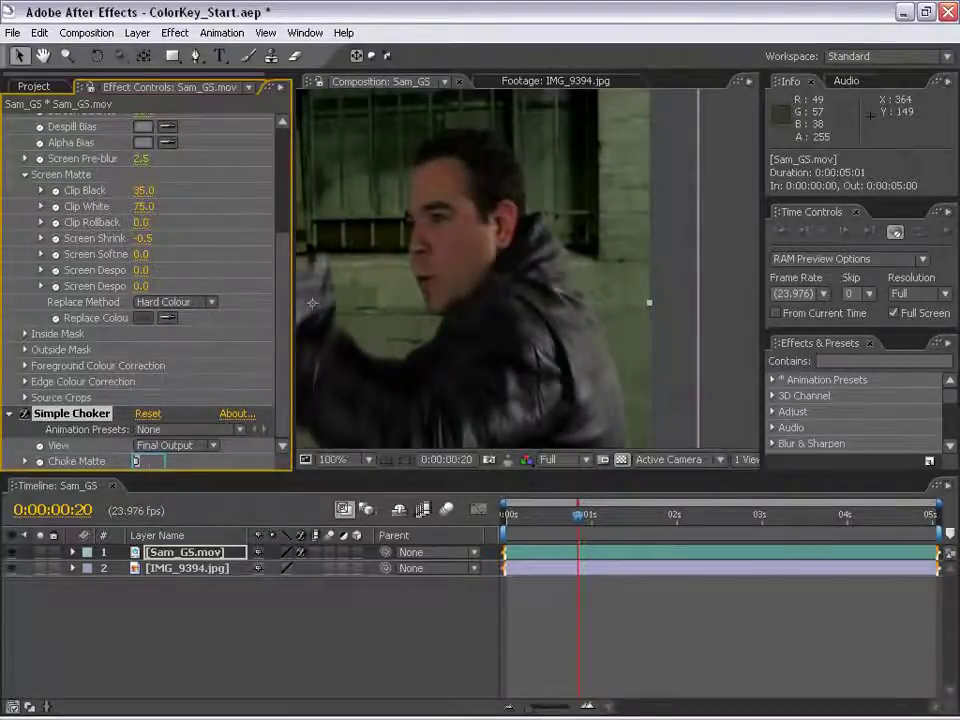
key(BackSpace)
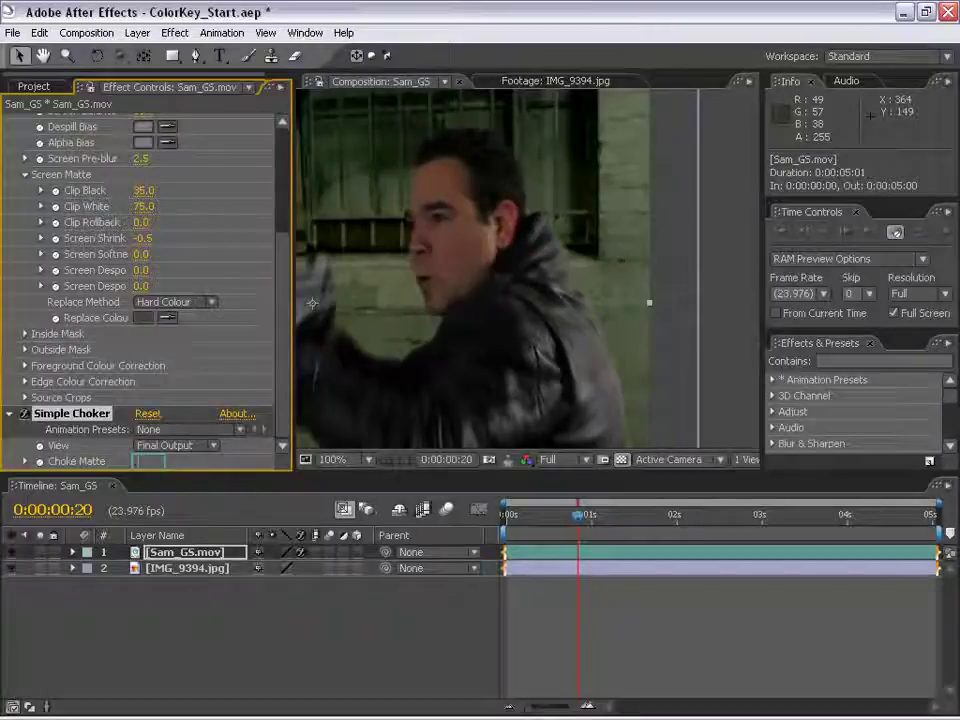
text(0.75)
key(Return)
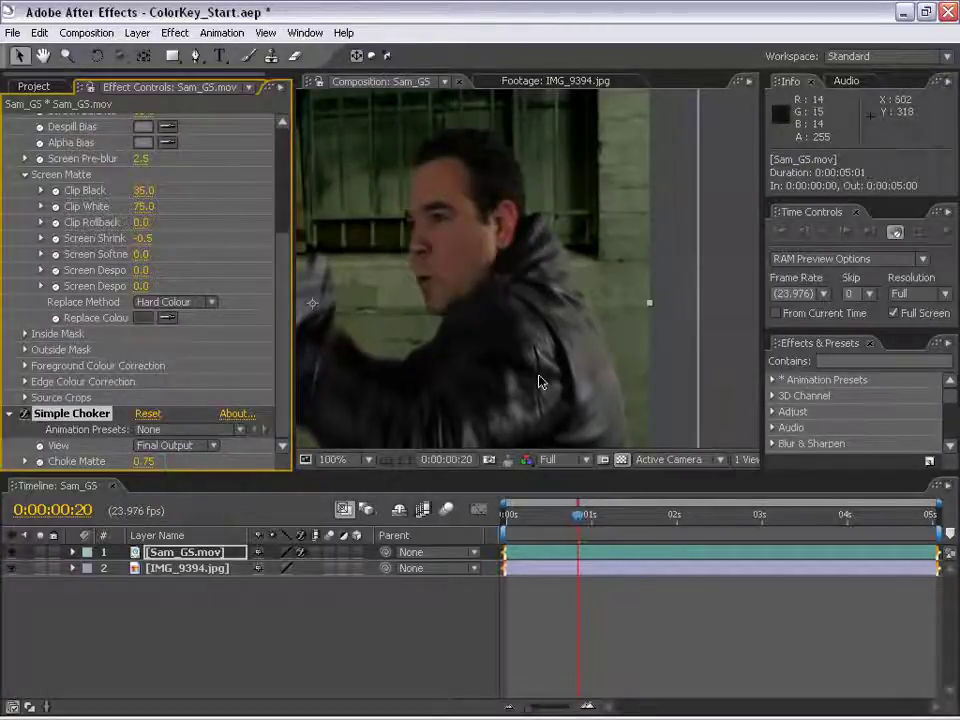
click(144, 462)
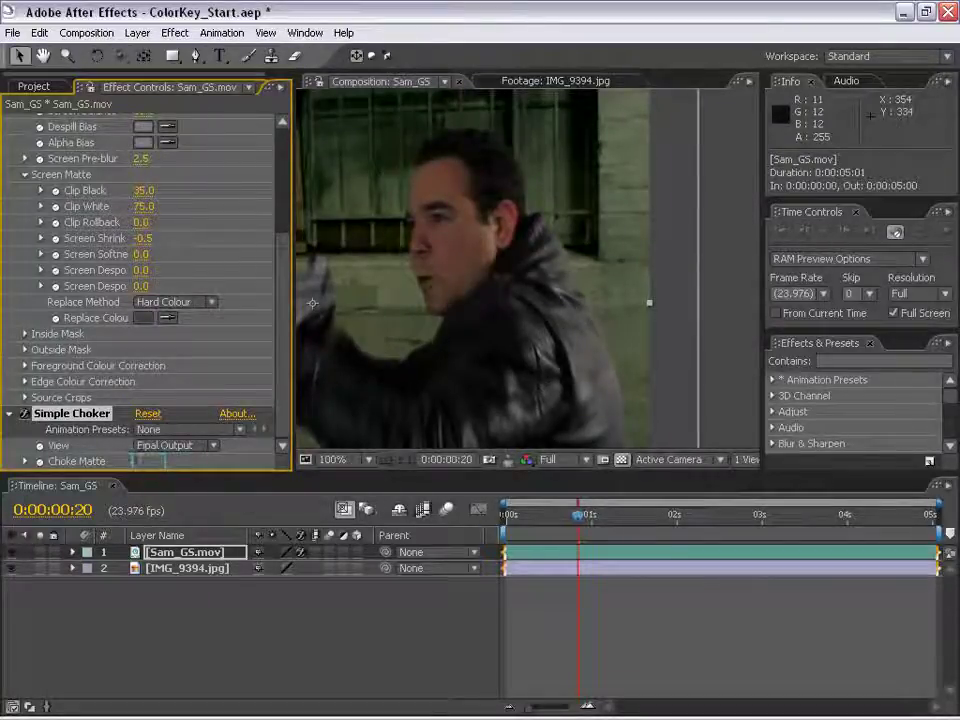
text(.5)
key(Return)
- Toggle the choker off and on to compare the edges, then settle Choke Matte at 1.00
scroll(447, 334, up, 1)
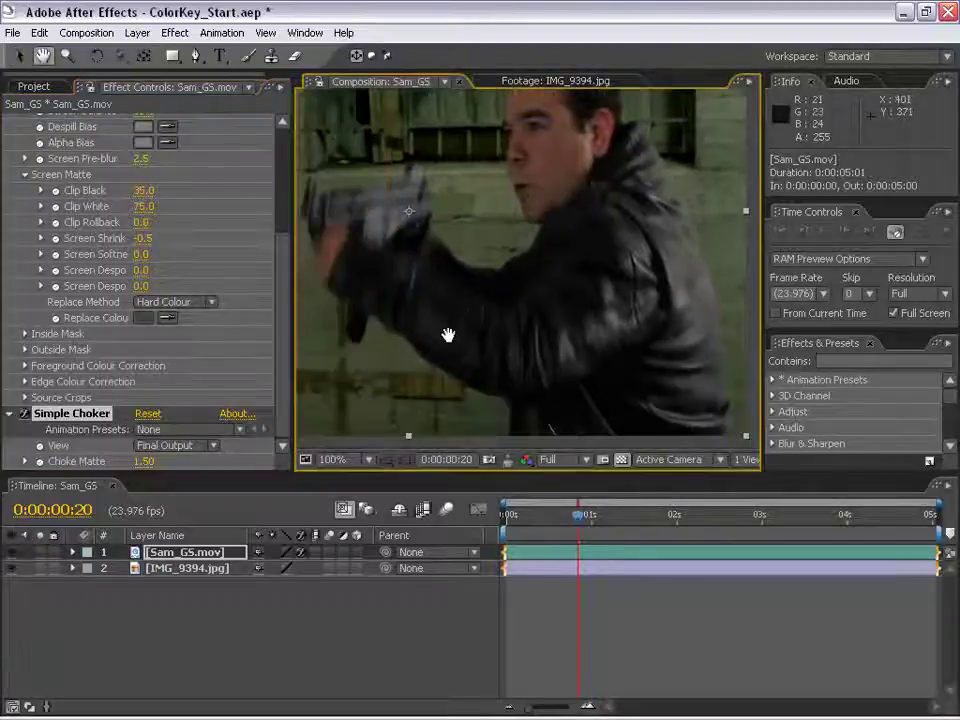
scroll(487, 273, up, 1)
drag(487, 273, 450, 330)
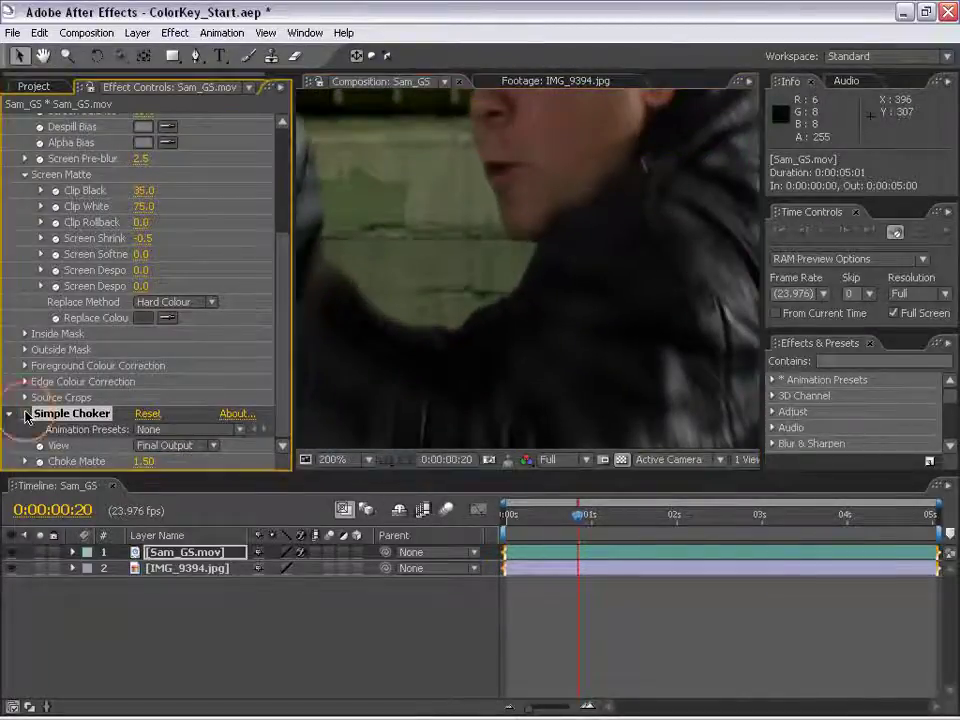
click(24, 414)
click(24, 414)
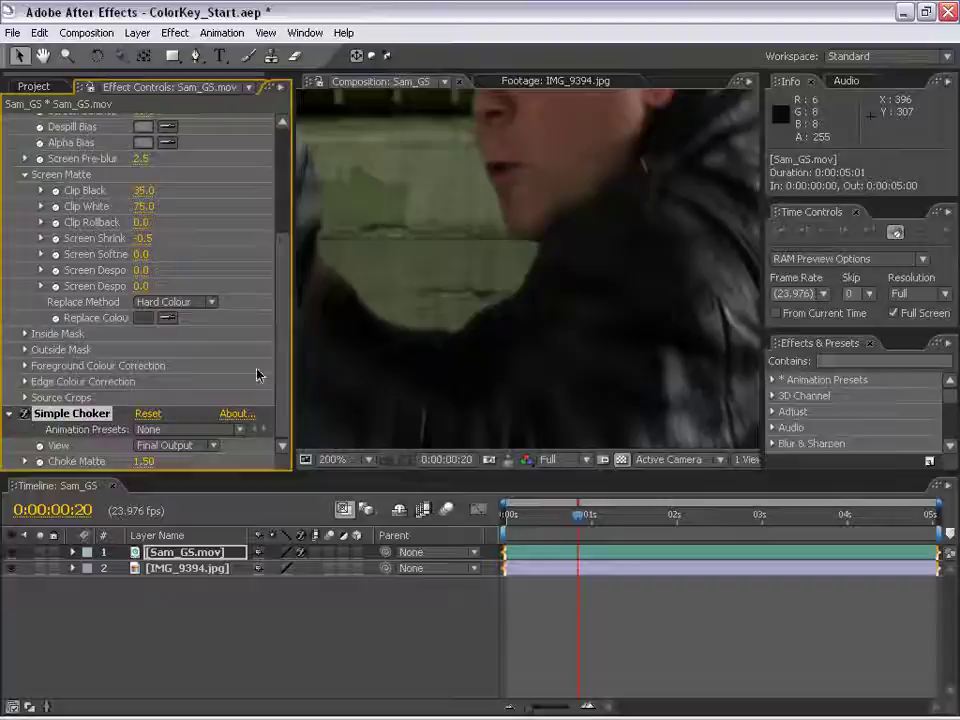
drag(467, 343, 414, 379)
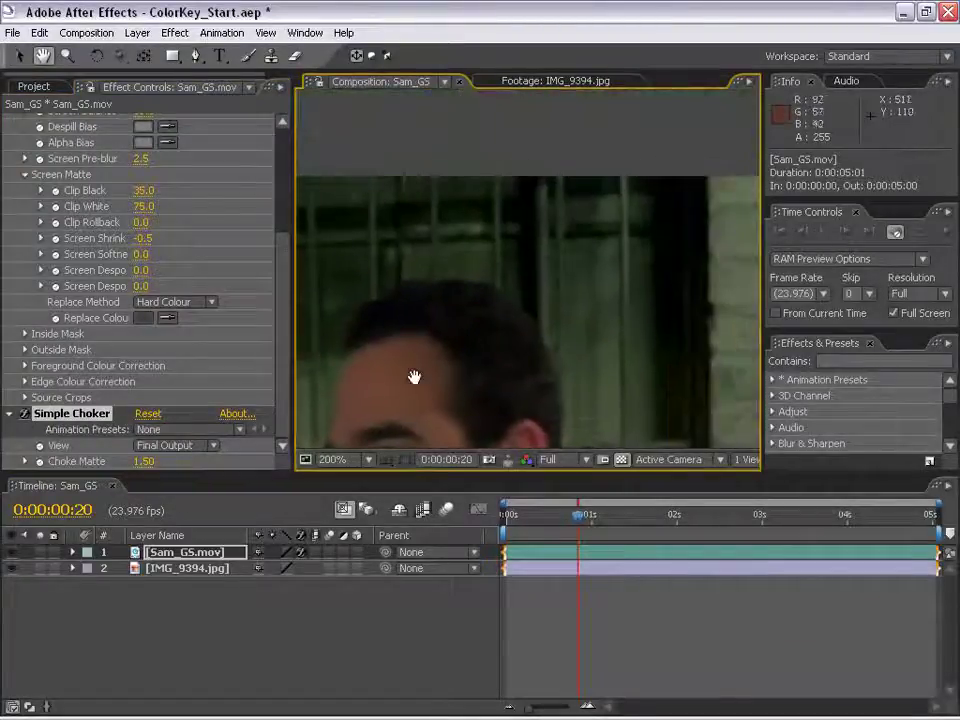
drag(145, 462, 138, 469)
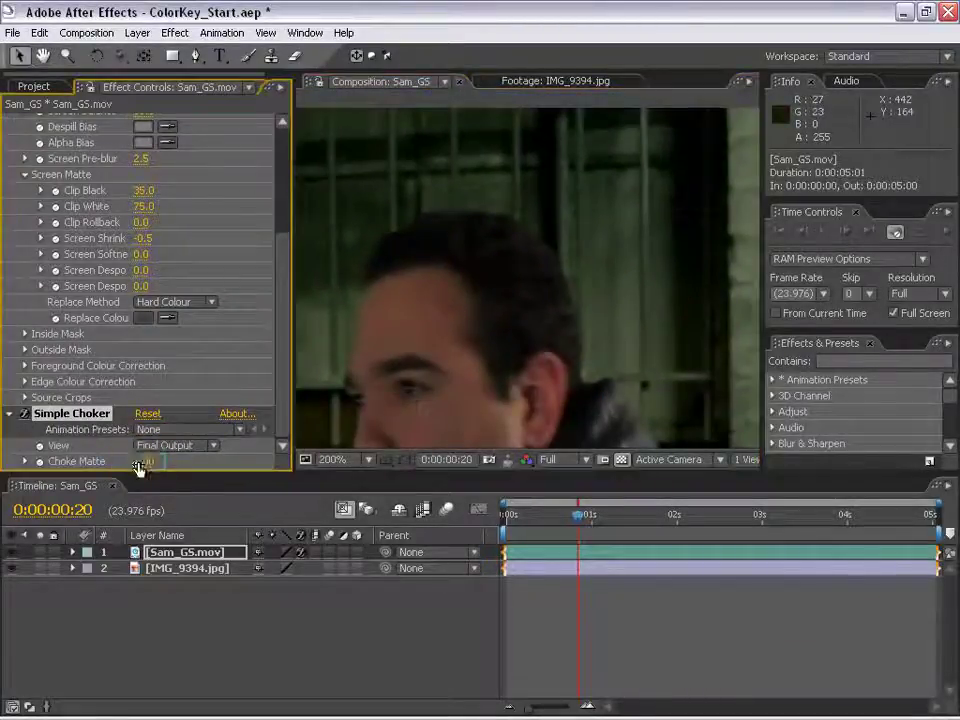
mouse_move(469, 326)
mouse_down()
mouse_move(570, 304)
mouse_move(578, 321)
mouse_up()
scroll(585, 300, down, 2)
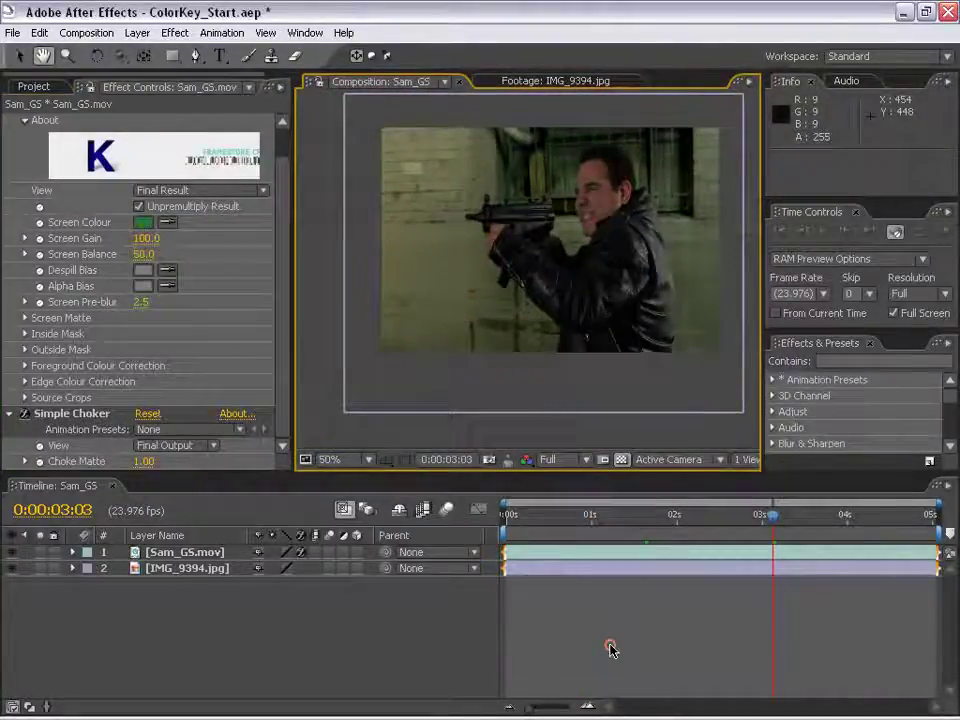
- Undo an accidental layer move and clear the layer selection
drag(546, 261, 561, 268)
key(ctrl+z)
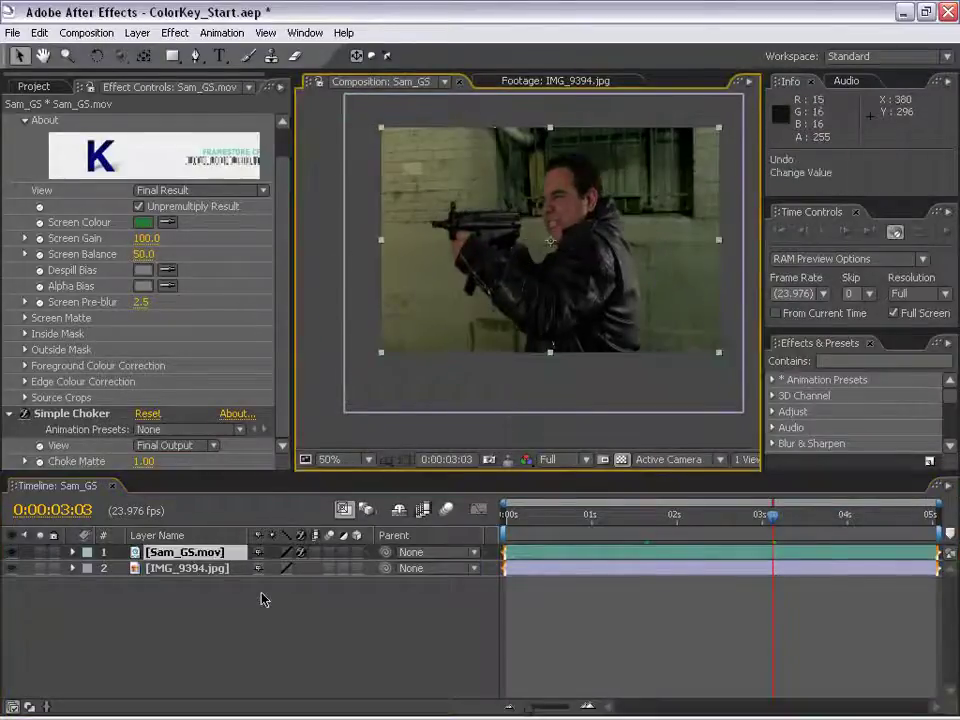
click(180, 569)
click(696, 619)
scroll(584, 258, up, 2)
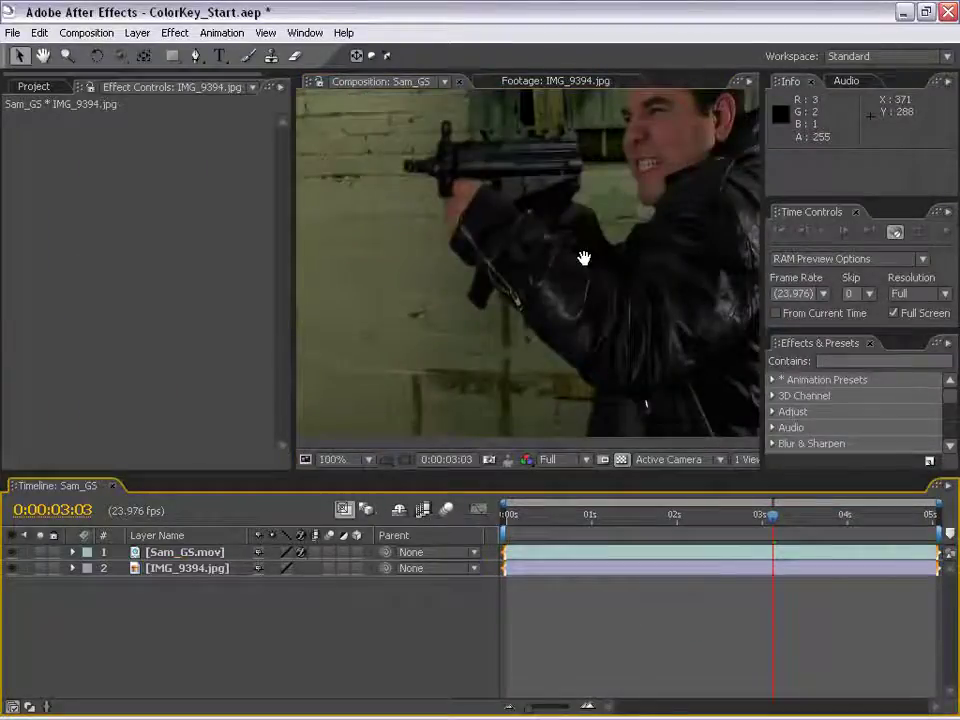
scroll(584, 258, down, 2)
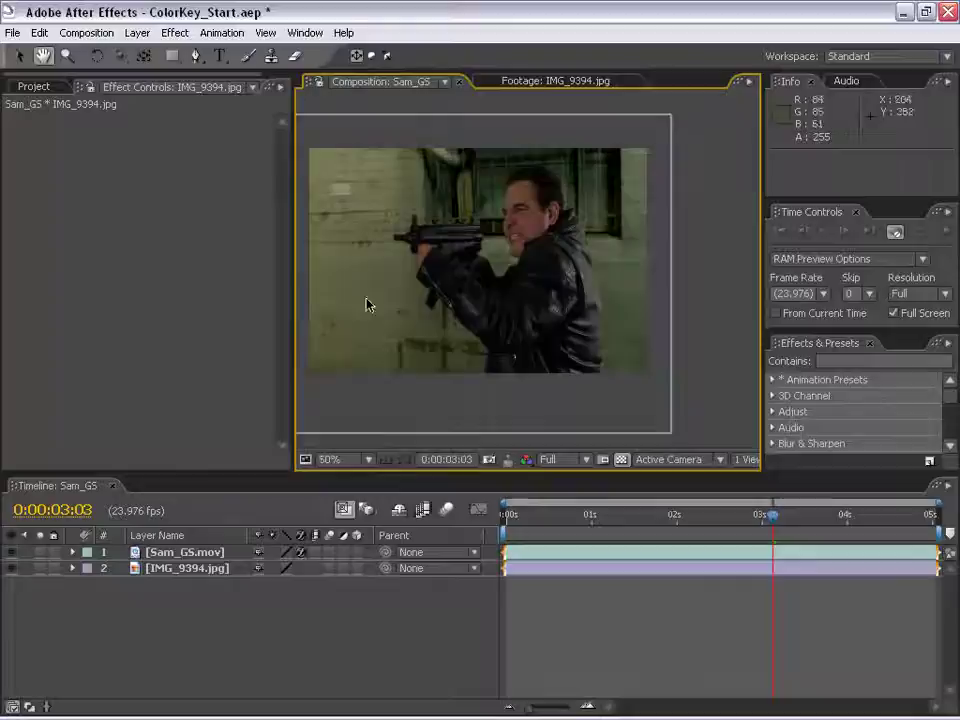
- Zoom to the gunman's face and hide, then reshow, the alley background to check the key
key(h)
scroll(369, 304, up, 2)
drag(500, 266, 445, 342)
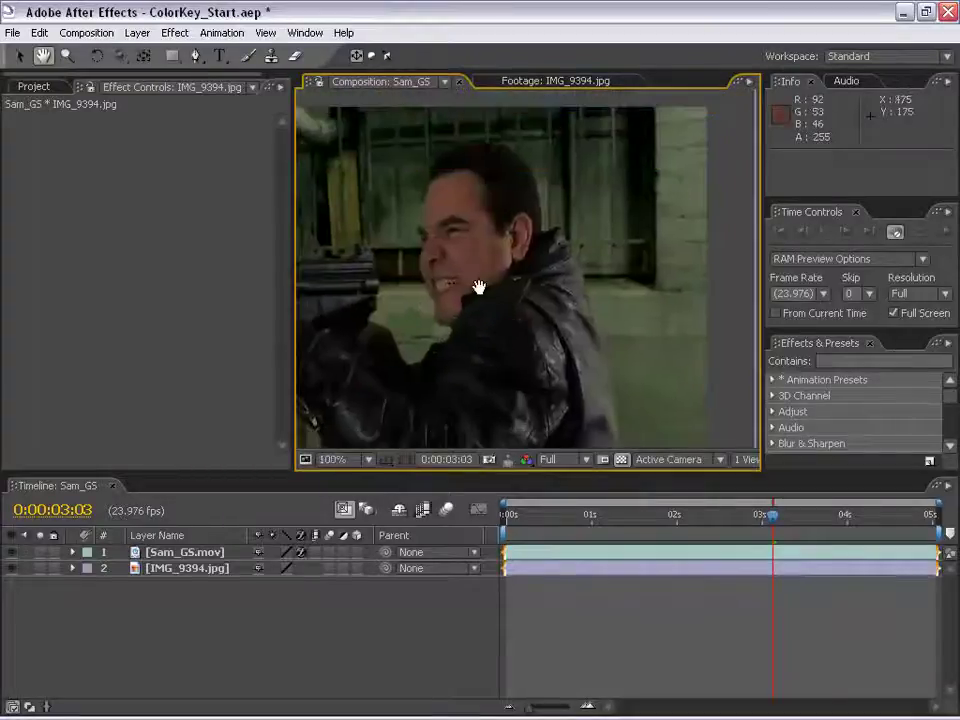
click(12, 568)
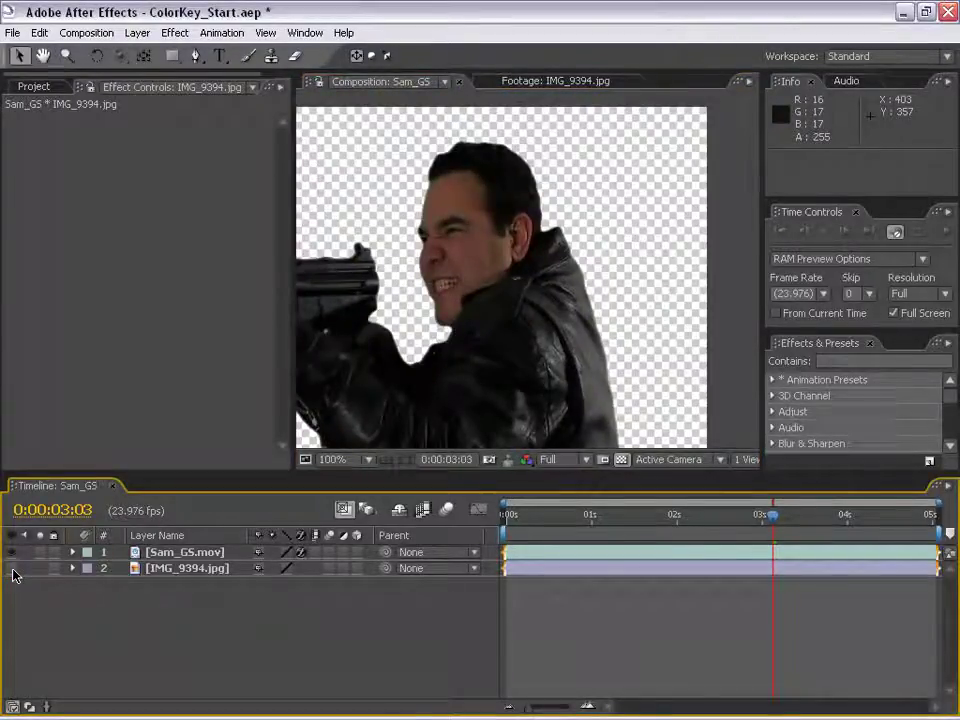
click(12, 568)
scroll(536, 293, down, 2)
mouse_move(536, 293)
mouse_down()
mouse_move(670, 231)
mouse_move(590, 190)
mouse_up()
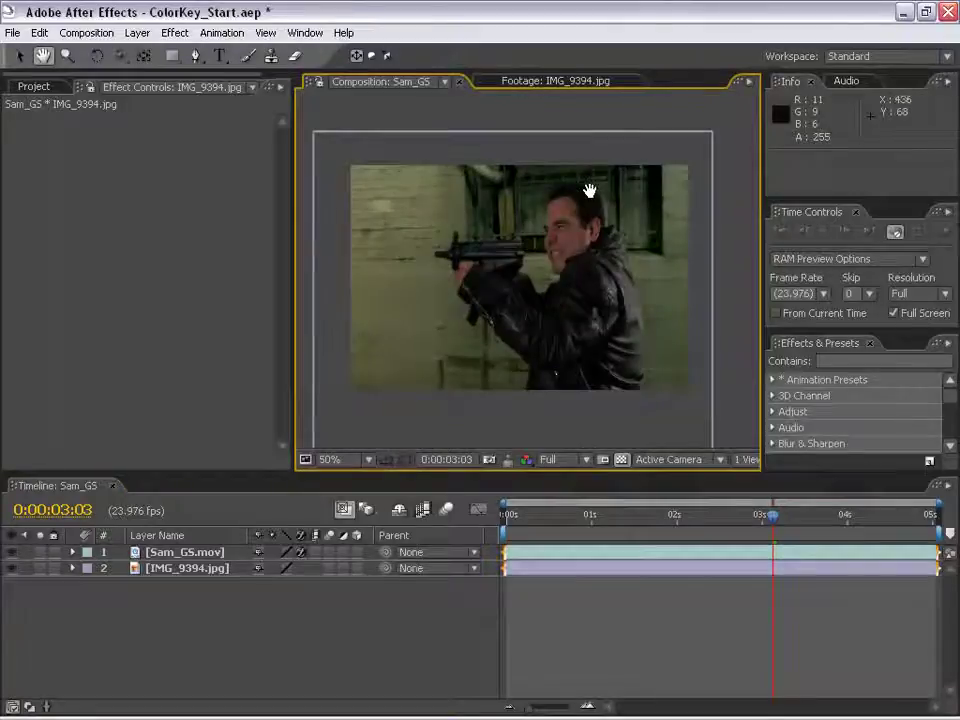
- Select the Sam_GS gunman layer and show the Effect menu's Color Correction submenu
click(667, 628)
key(v)
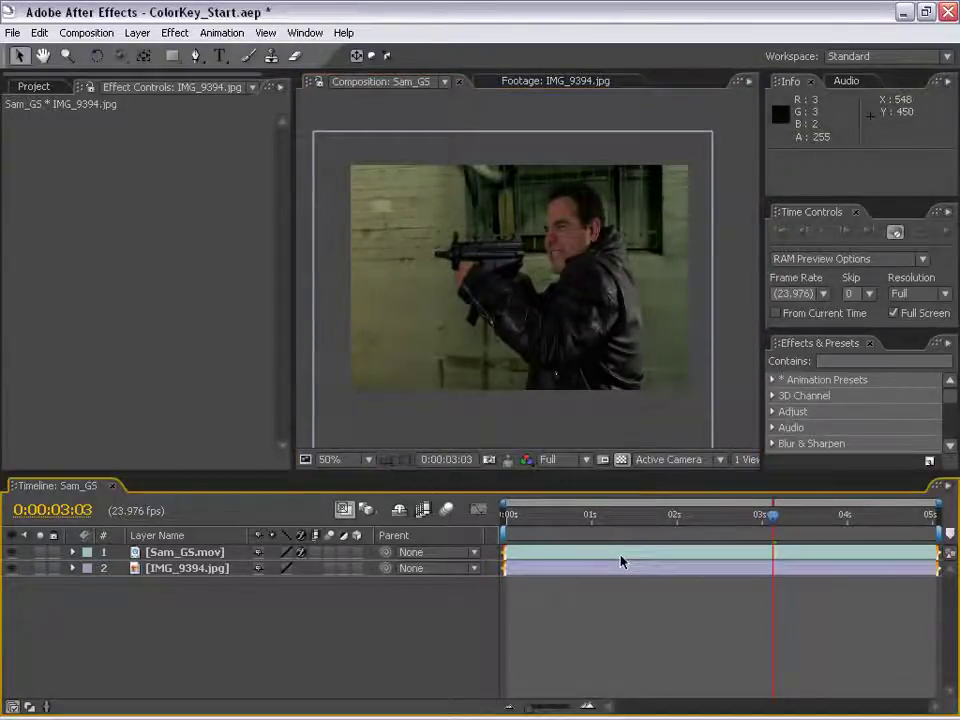
click(620, 561)
key(slash)
click(217, 641)
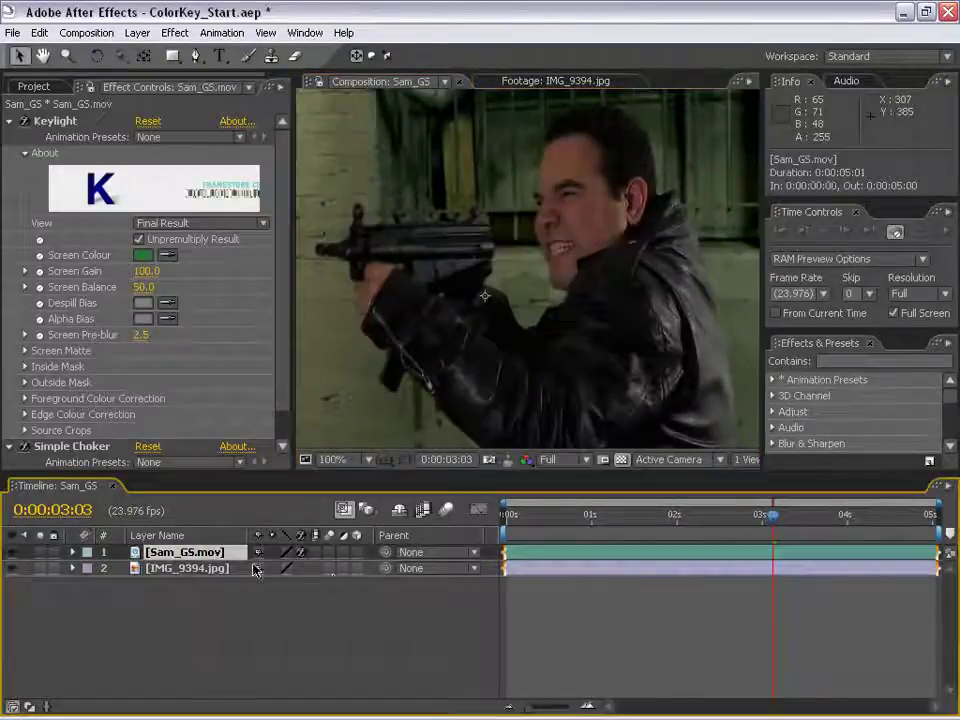
click(176, 33)
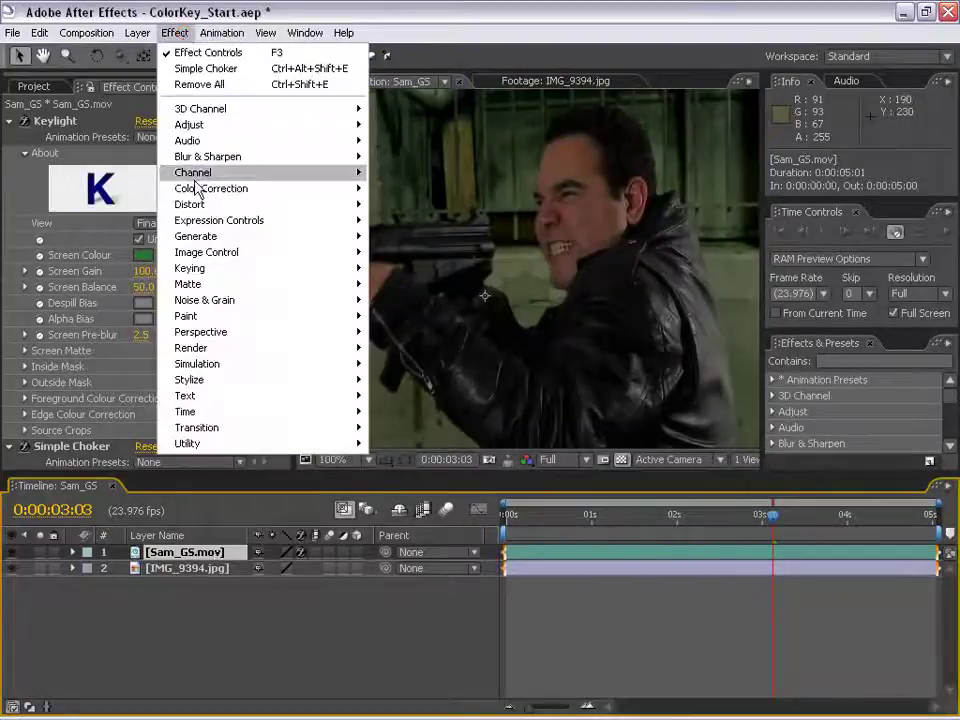
mouse_move(211, 188)
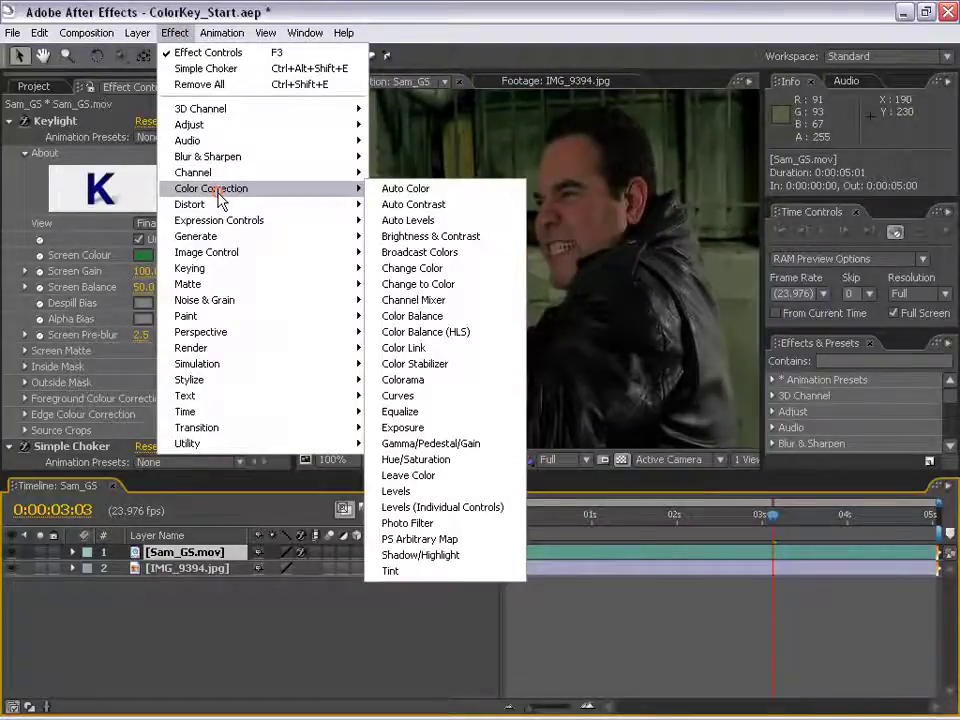
- Apply Levels to the gunman layer, widen Effect Controls and pan the composition view
click(396, 491)
drag(283, 243, 303, 243)
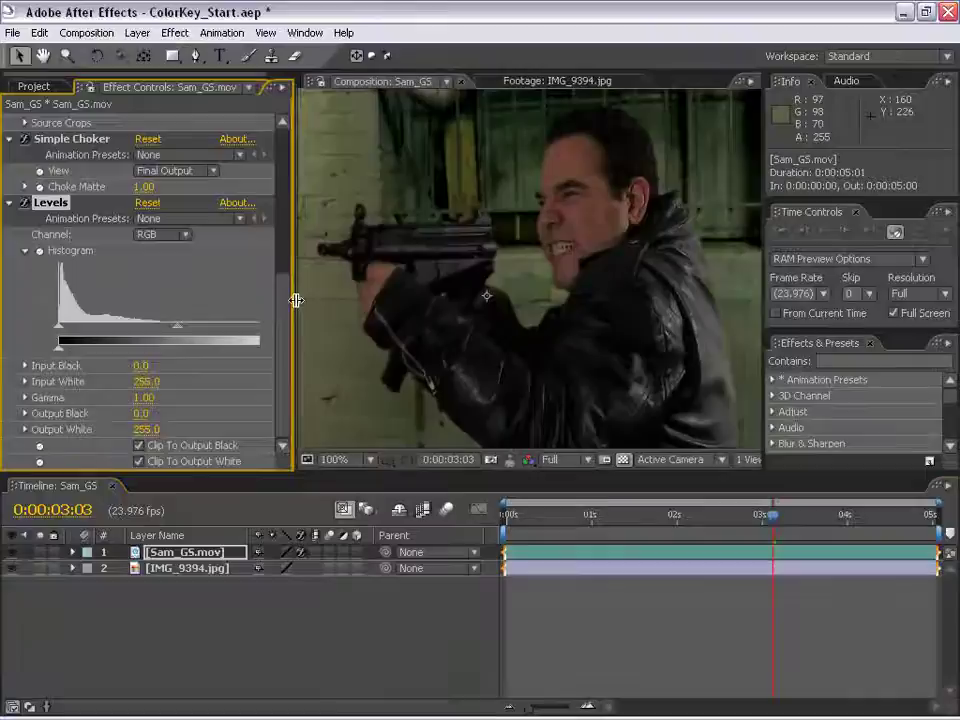
scroll(535, 257, down, 2)
scroll(575, 280, up, 2)
drag(575, 281, 562, 314)
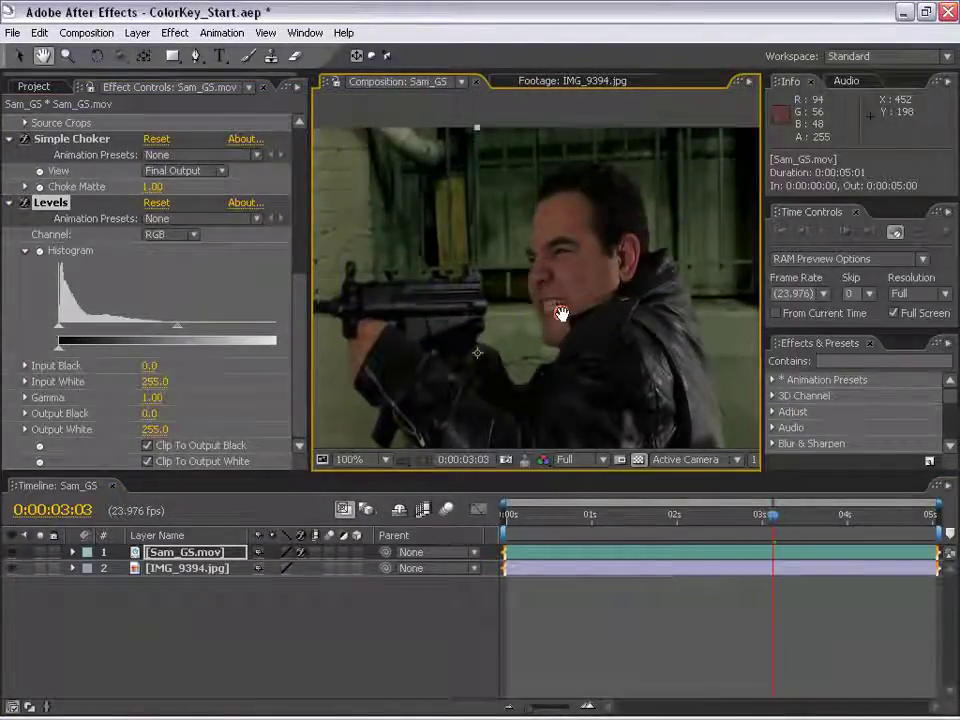
drag(561, 314, 542, 274)
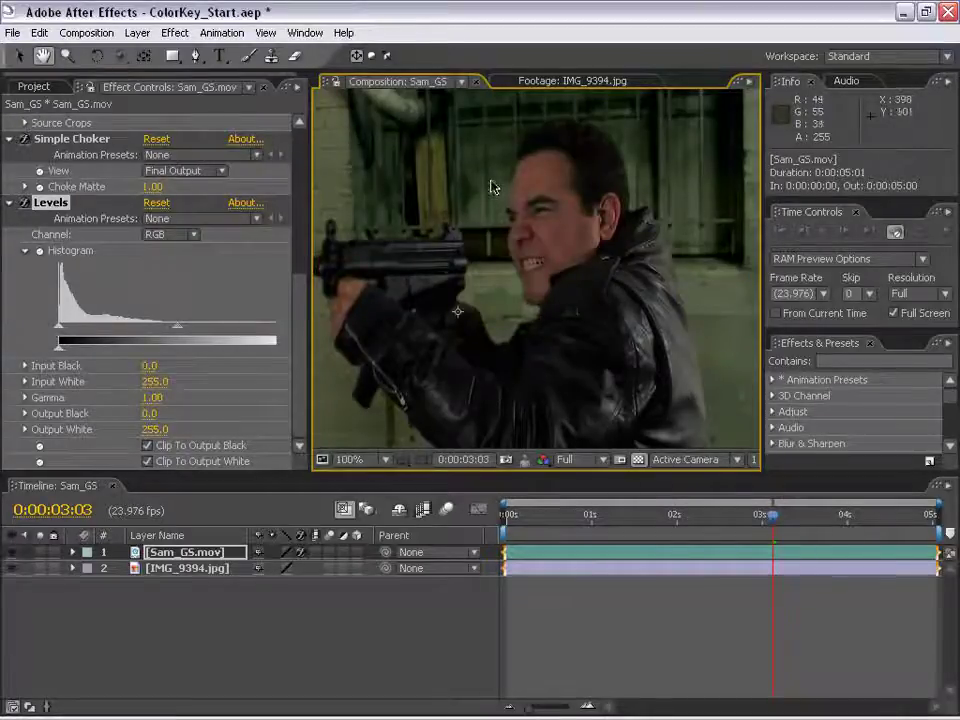
mouse_move(492, 188)
mouse_down()
mouse_move(441, 363)
mouse_move(501, 223)
mouse_up()
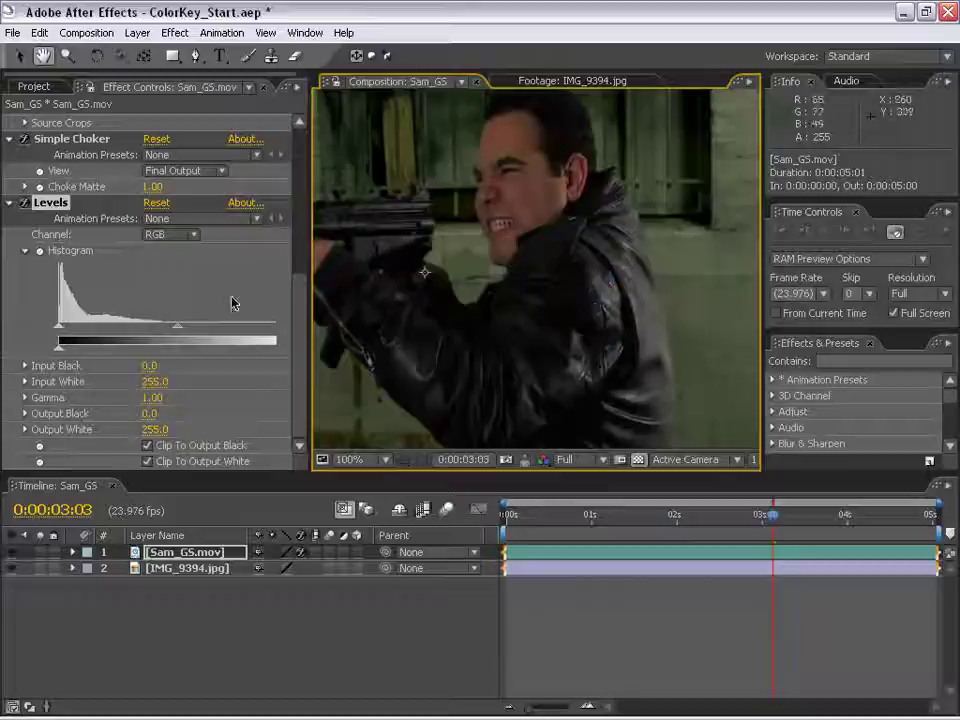
- Switch the Levels channel to Red and raise Red Input Black to 14.0
click(165, 234)
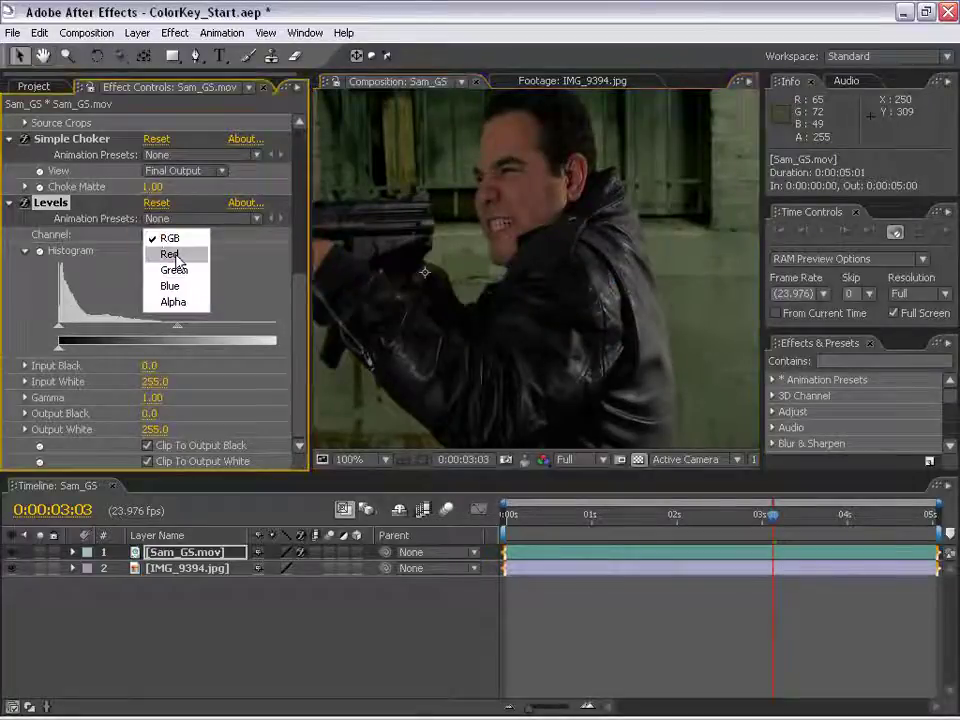
click(168, 251)
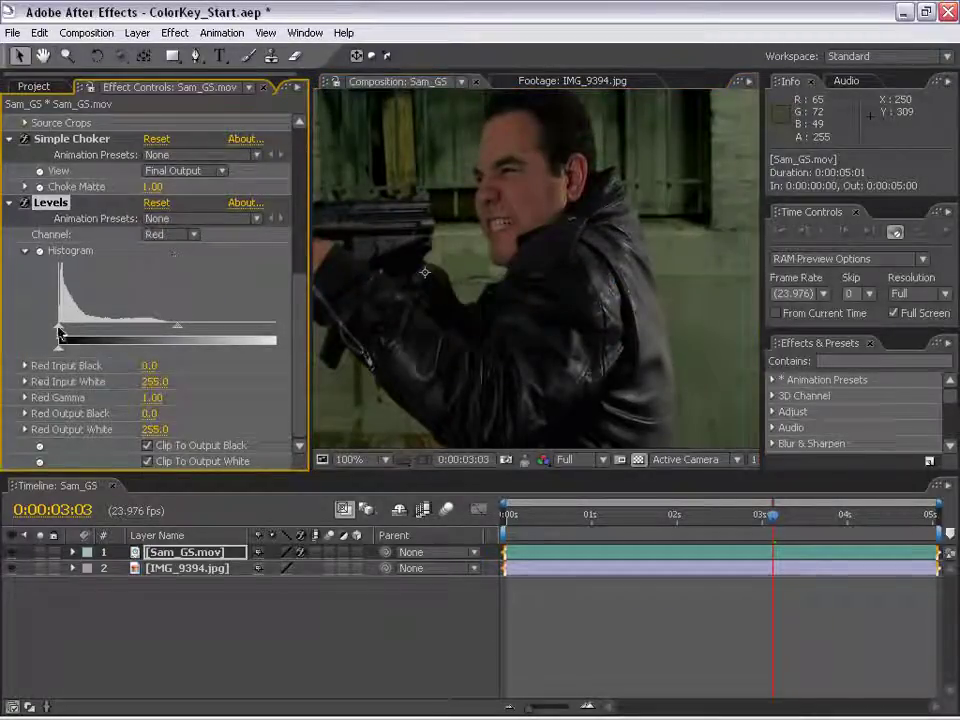
drag(59, 331, 70, 328)
key(h)
drag(510, 333, 626, 304)
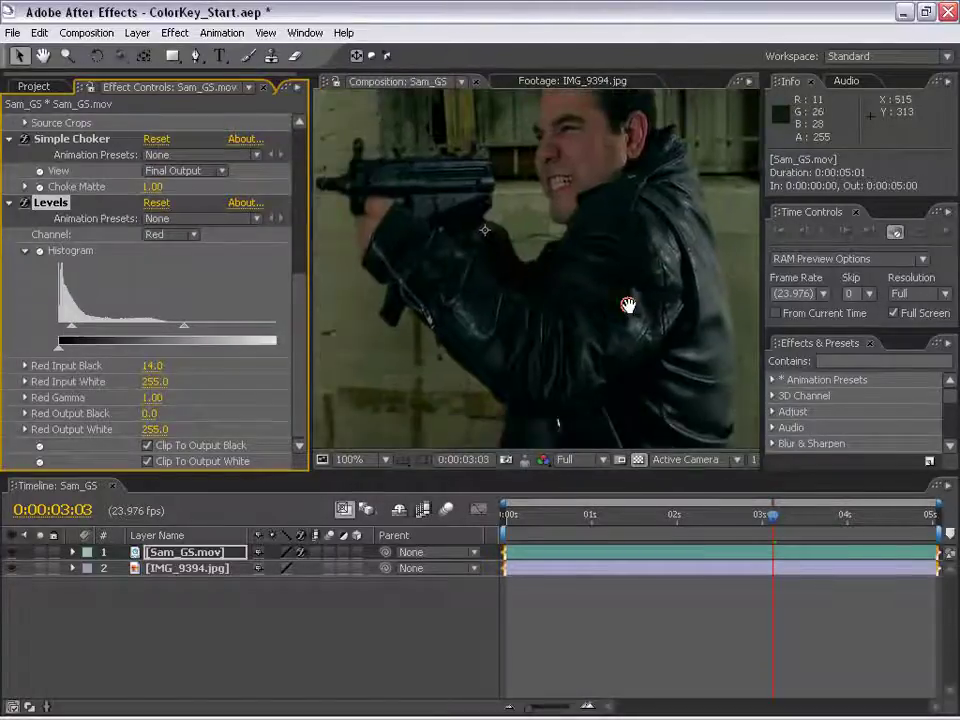
scroll(589, 336, down, 2)
scroll(553, 354, up, 2)
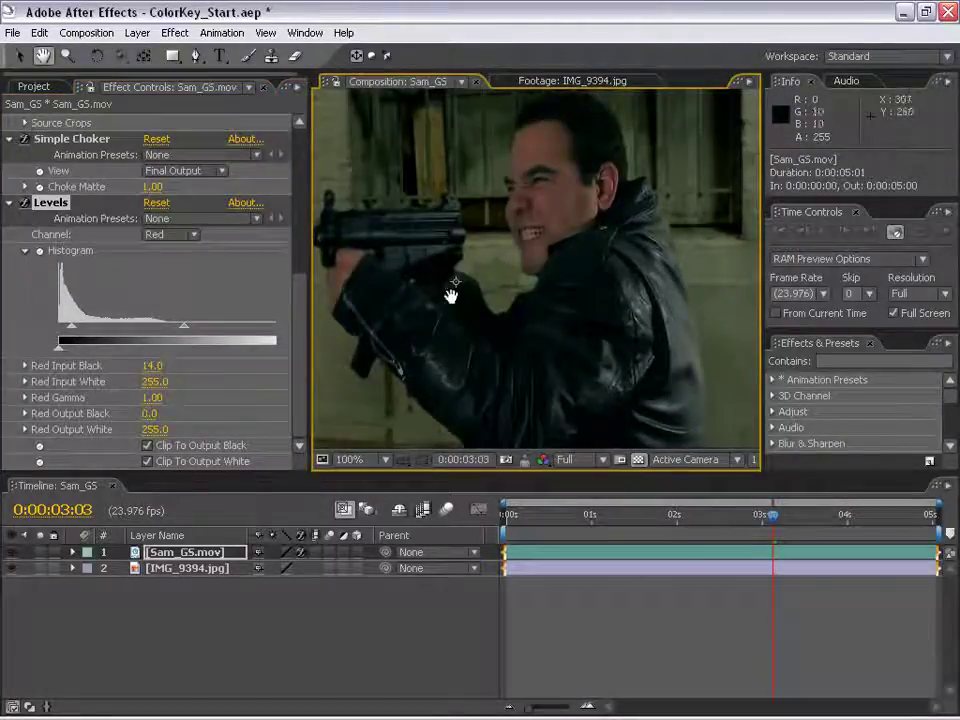
- Switch the Levels channel to Blue and zoom in on the gunman's jacket edge
click(170, 234)
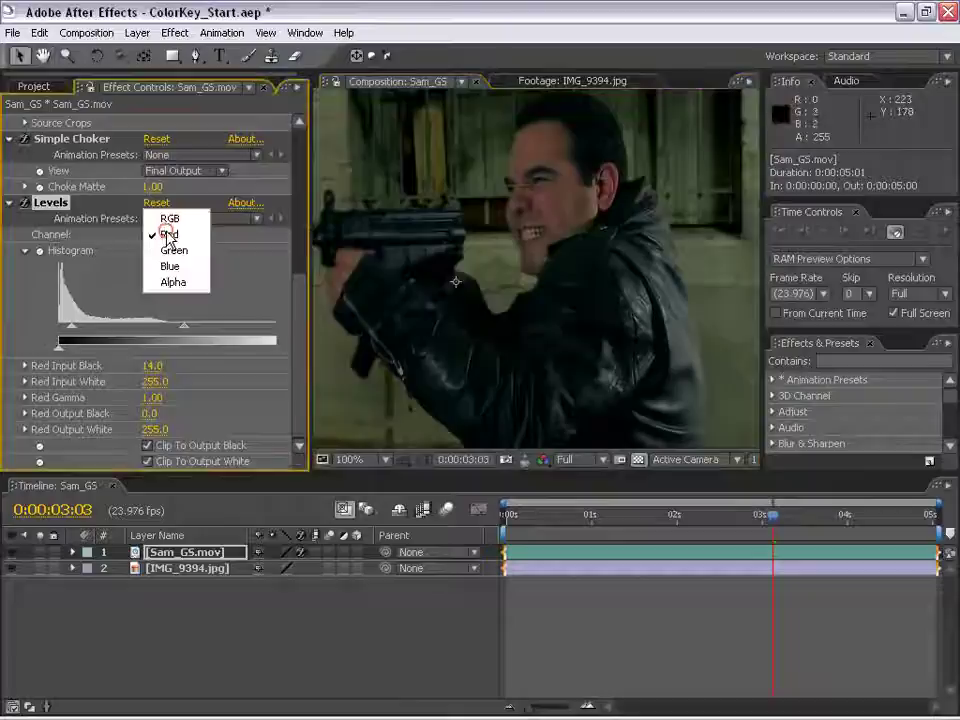
click(165, 265)
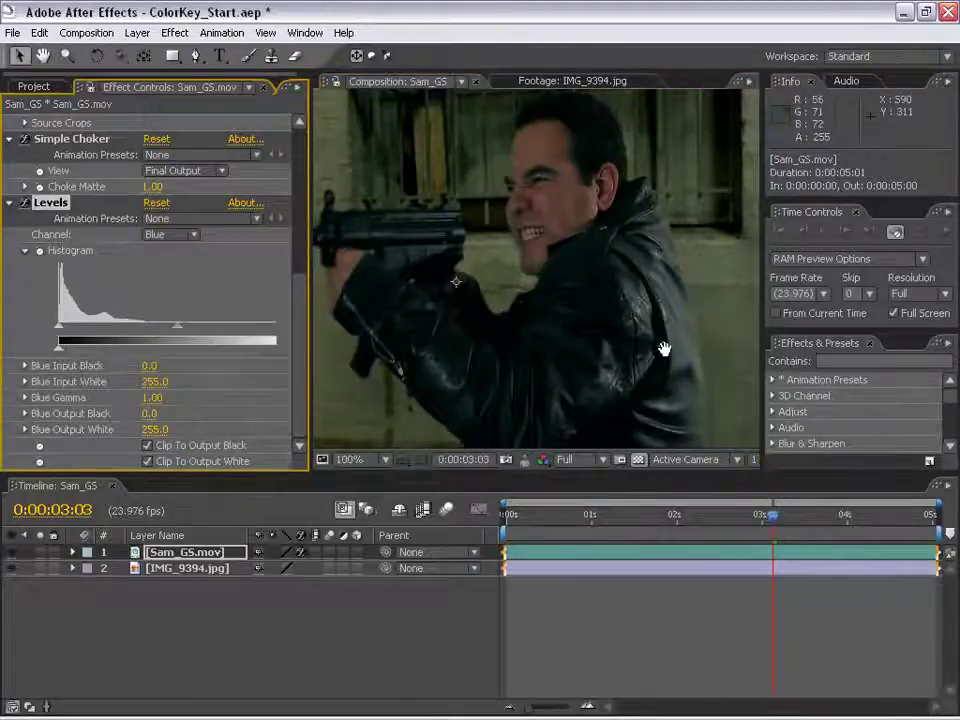
scroll(664, 348, up, 2)
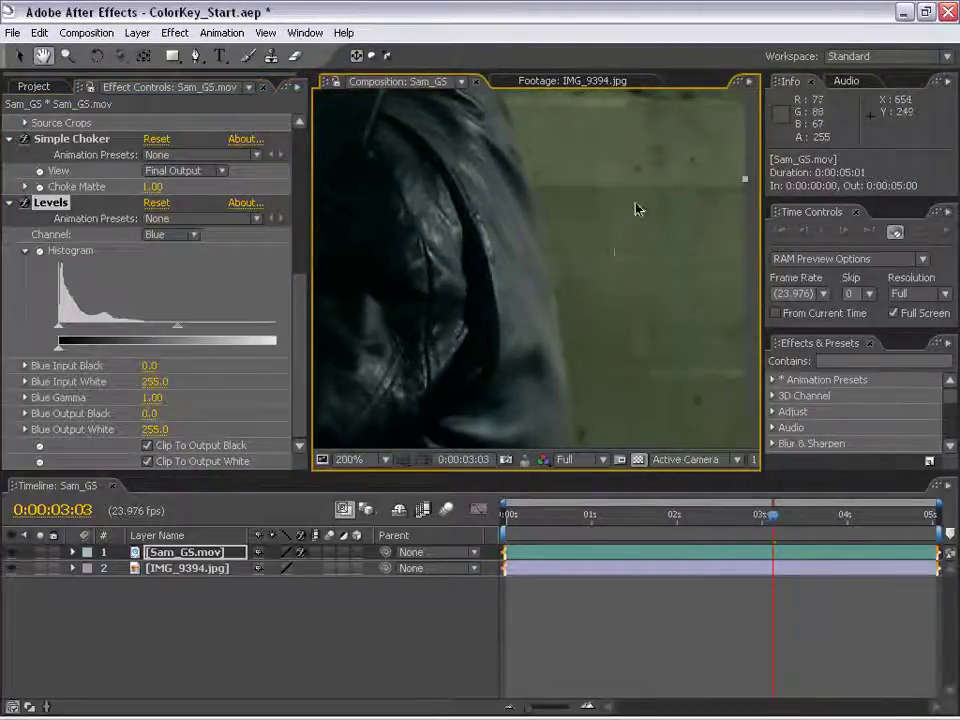
scroll(635, 230, down, 1)
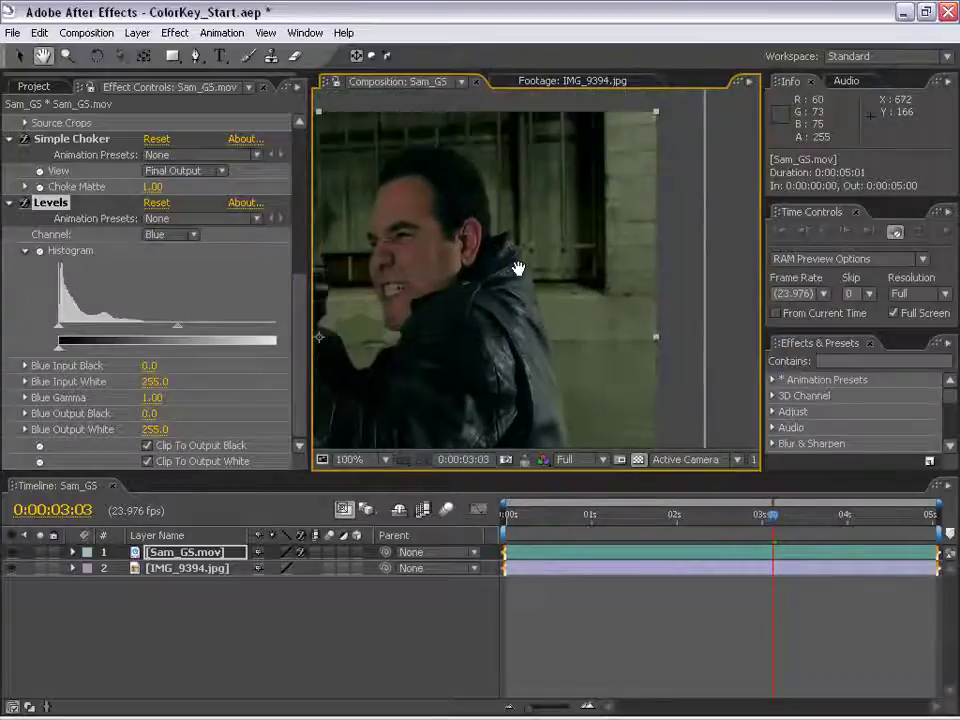
scroll(516, 290, down, 1)
scroll(428, 336, up, 2)
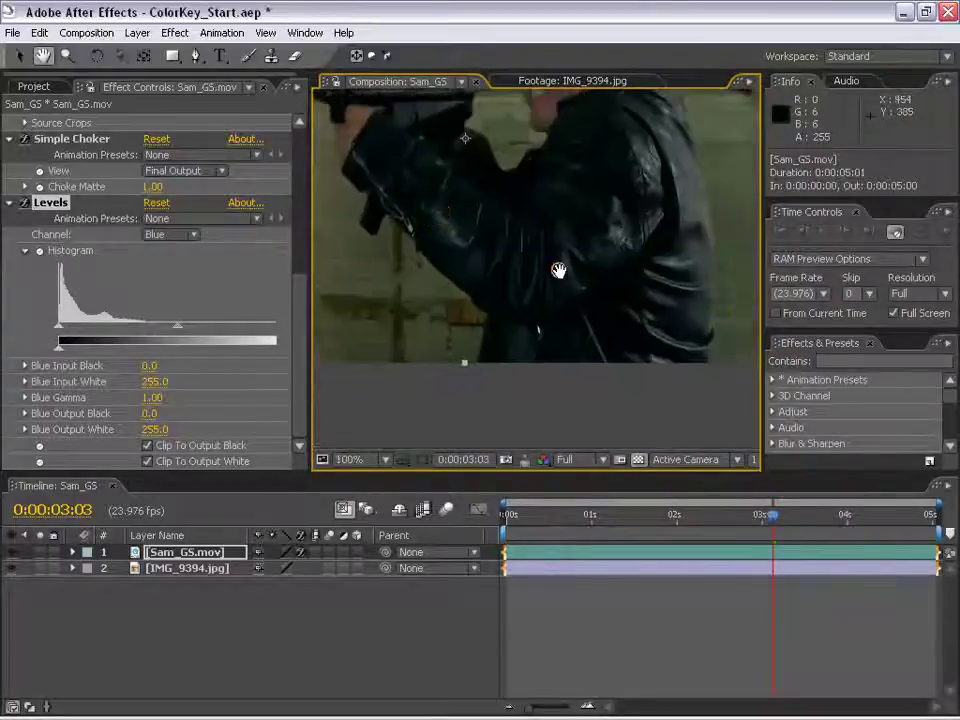
scroll(560, 275, down, 2)
scroll(571, 290, up, 2)
drag(621, 257, 499, 299)
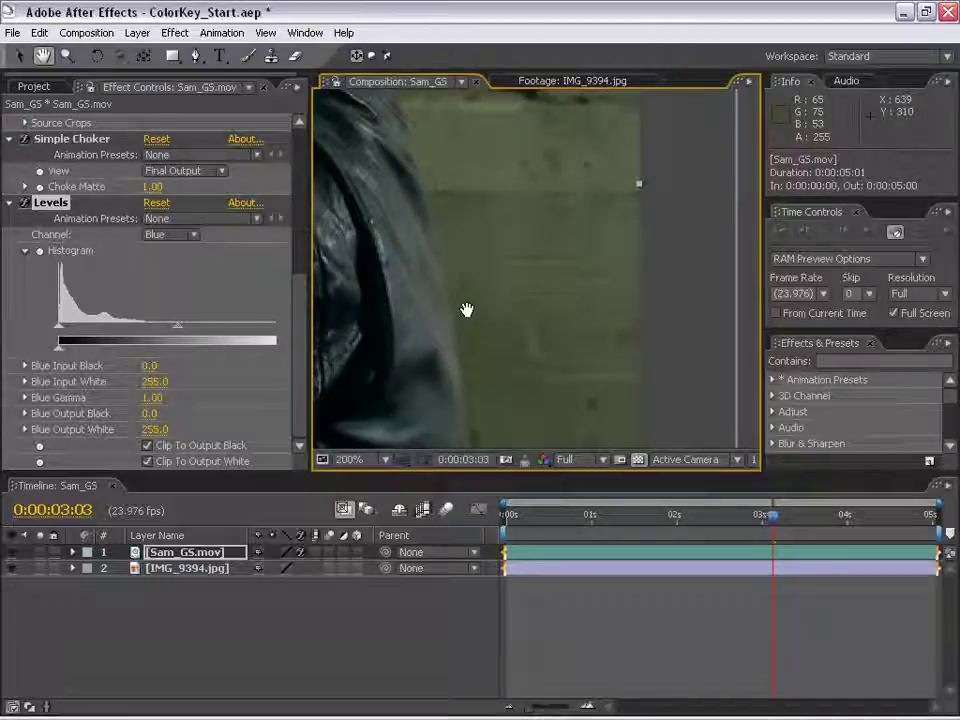
drag(466, 310, 574, 321)
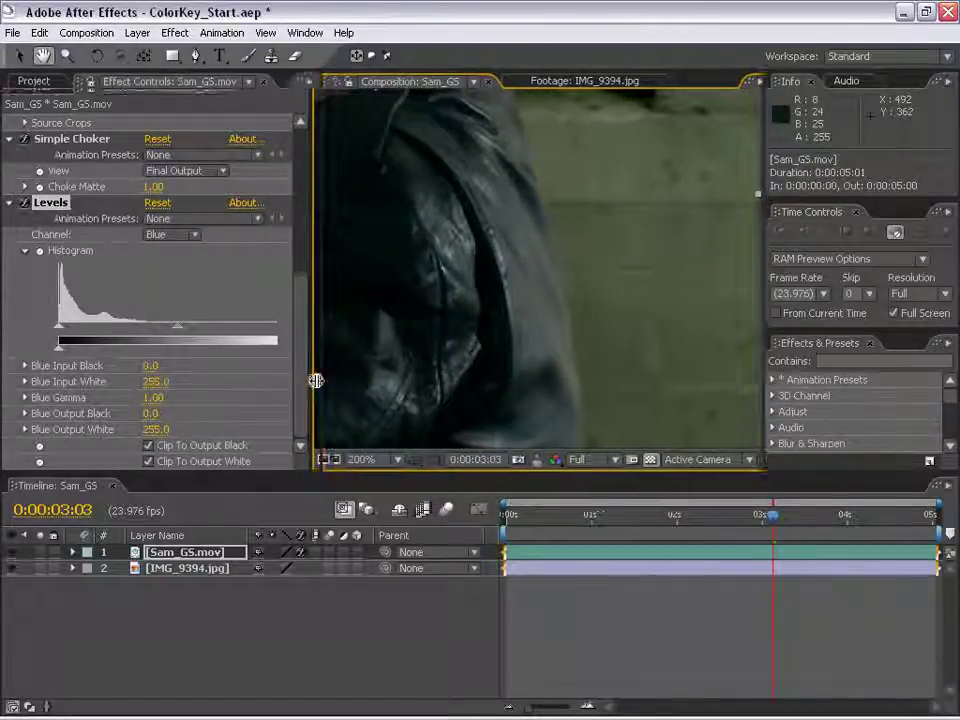
- Lower Blue Output White, fine-tuning it to 194.0
drag(313, 379, 373, 379)
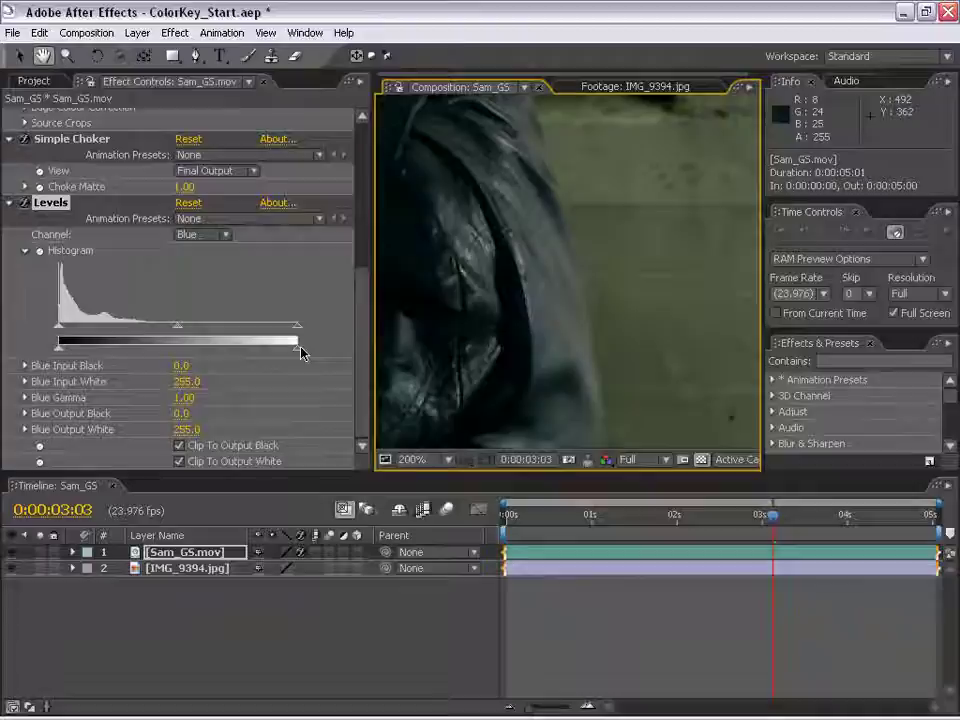
mouse_move(299, 348)
mouse_down()
mouse_move(240, 348)
mouse_move(323, 353)
mouse_move(199, 354)
mouse_up()
scroll(572, 296, down, 1)
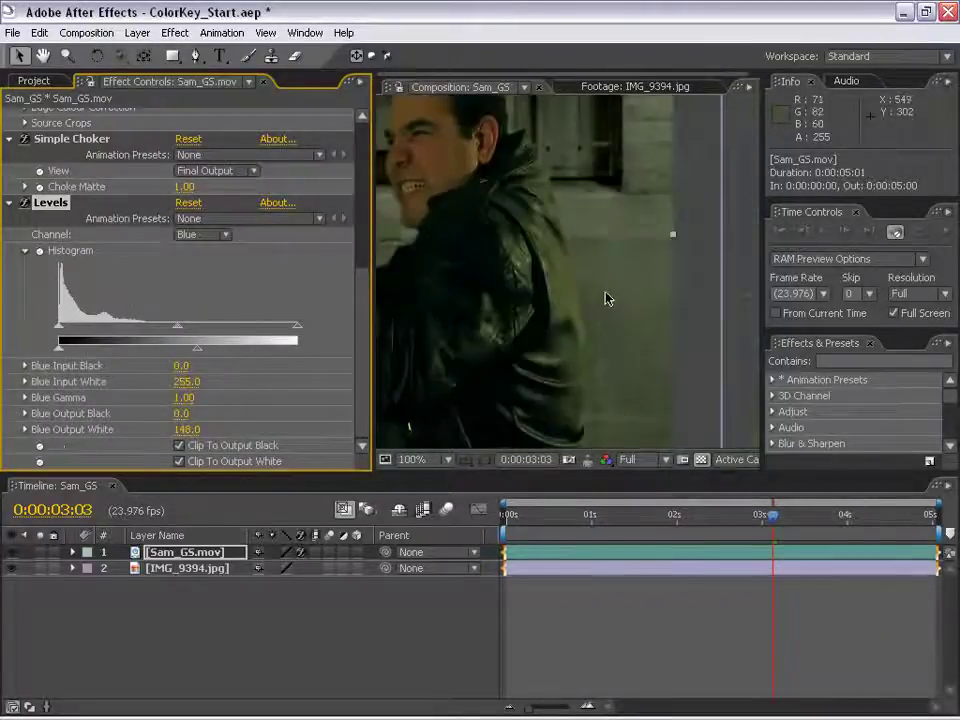
scroll(600, 300, down, 1)
scroll(590, 305, up, 1)
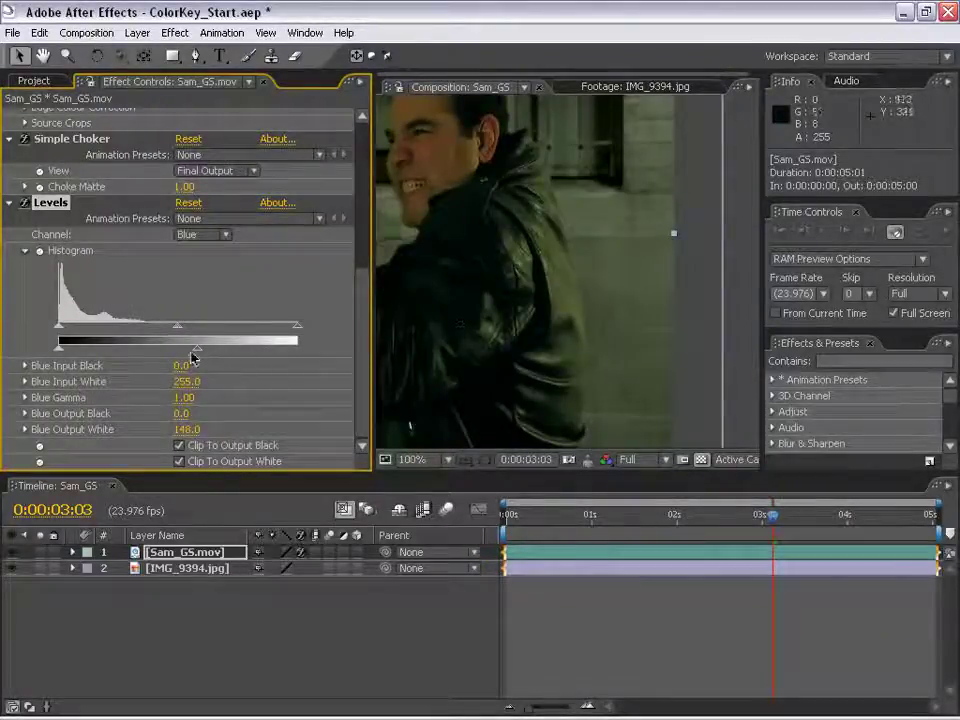
mouse_move(199, 352)
mouse_down()
mouse_move(247, 352)
mouse_move(238, 352)
mouse_up()
scroll(508, 343, down, 1)
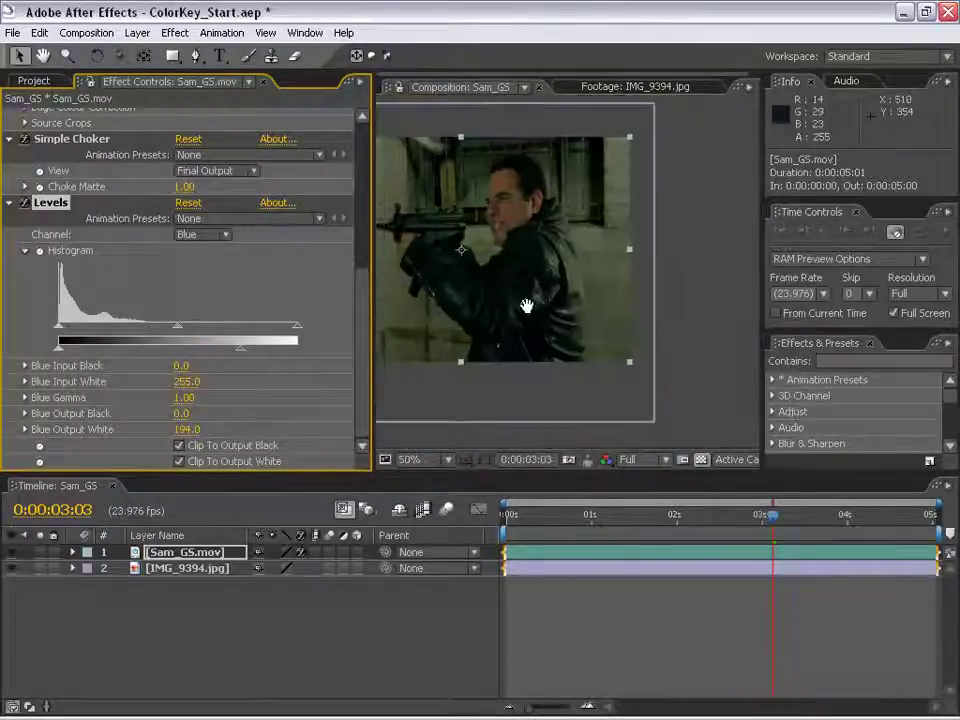
drag(677, 392, 632, 365)
- Drag the Composition panel dividers outward so the whole colour-matched composite is visible
scroll(632, 365, up, 1)
mouse_move(572, 347)
mouse_down()
mouse_move(568, 356)
mouse_move(529, 336)
mouse_move(590, 328)
mouse_up()
scroll(590, 328, down, 1)
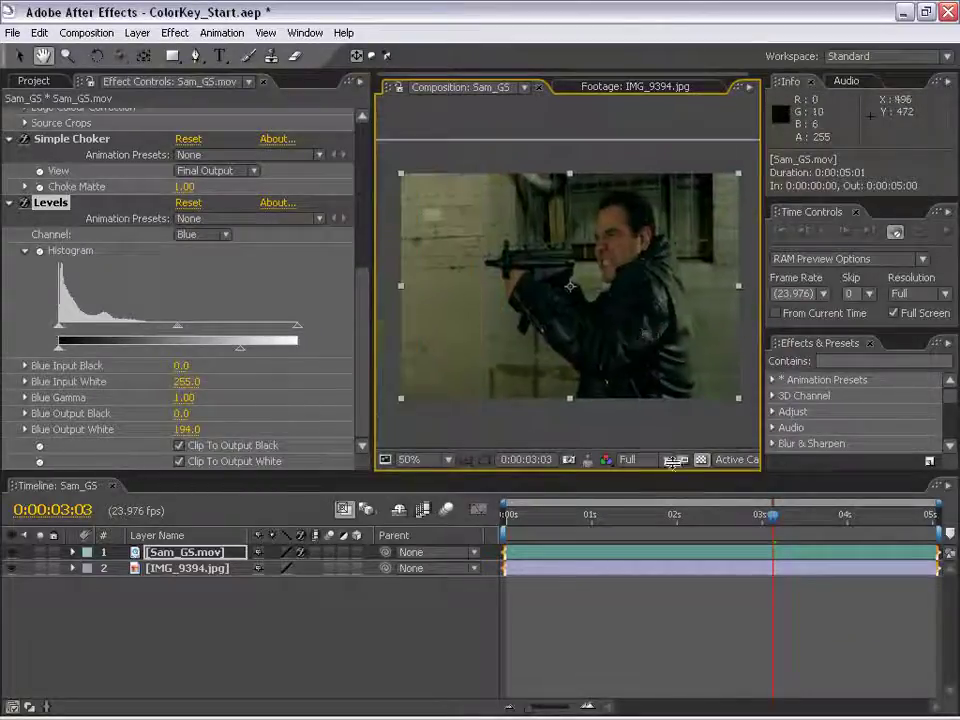
drag(762, 394, 832, 394)
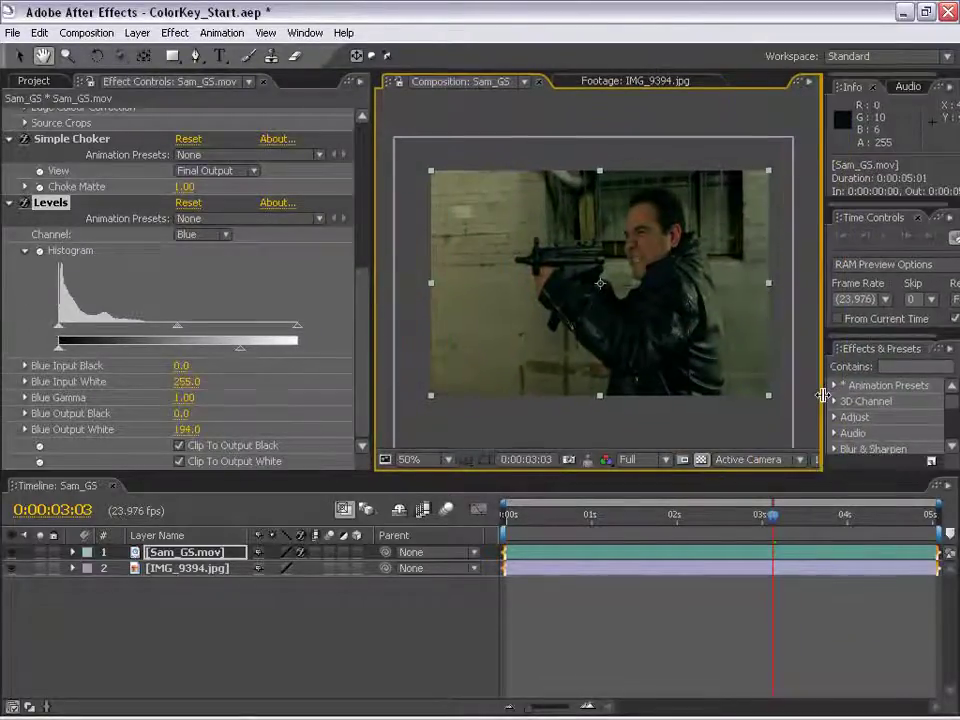
drag(372, 328, 224, 330)
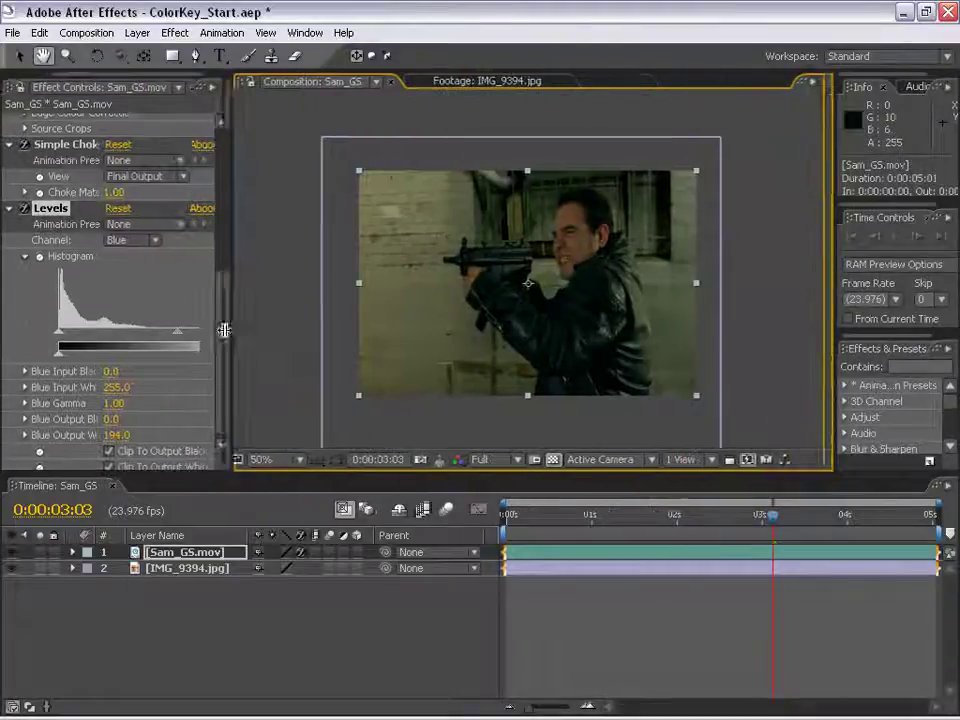
click(728, 459)
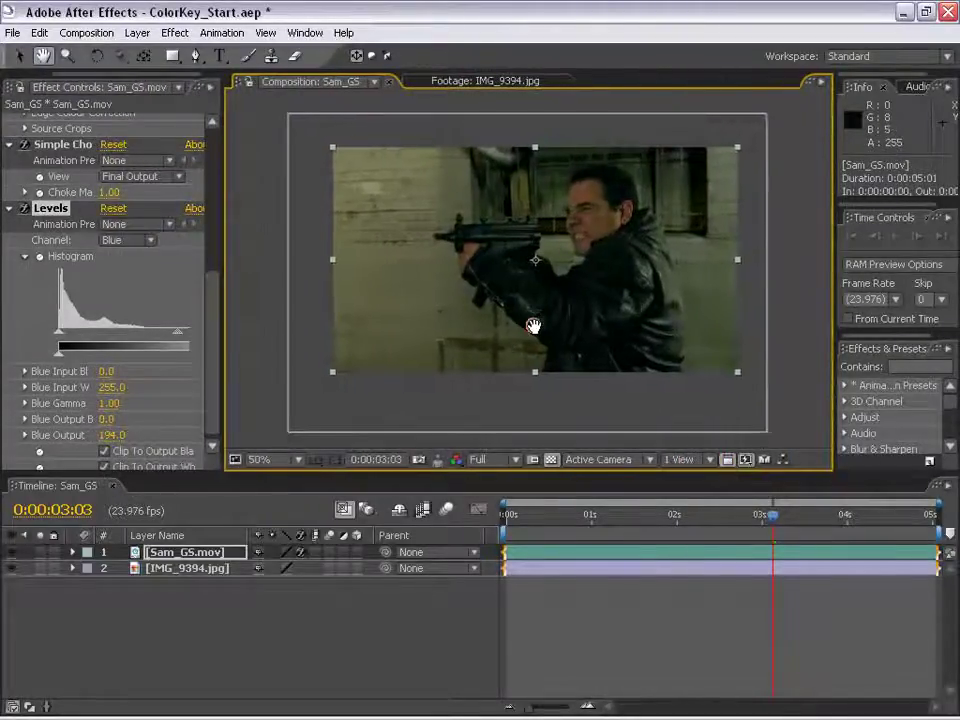
- Maximize the Composition panel with ` and view it at 100% magnification
key(grave)
key(slash)
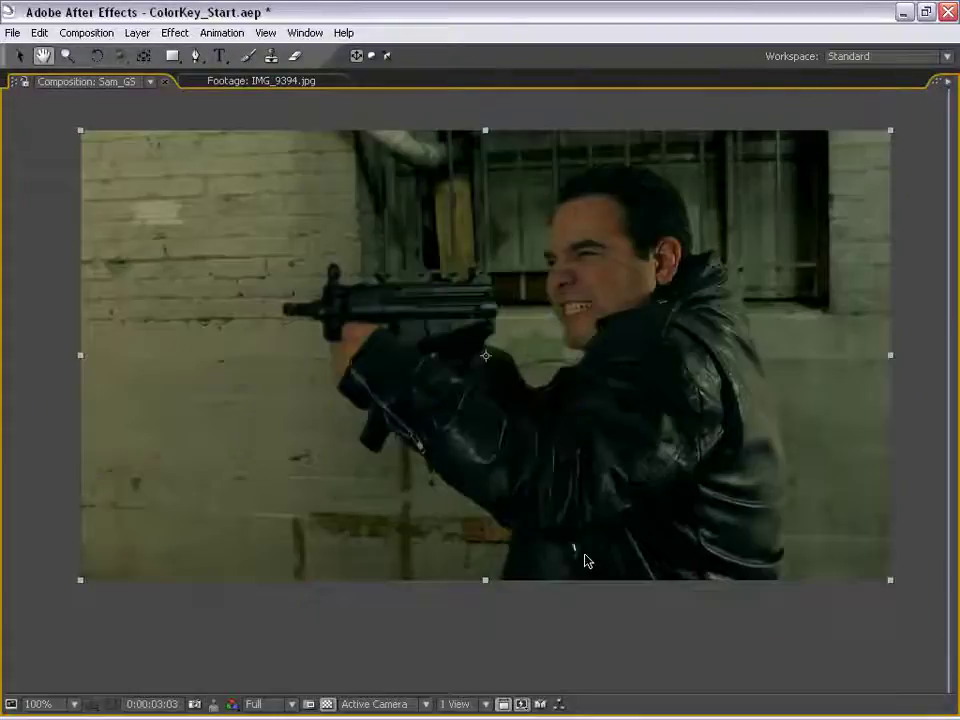